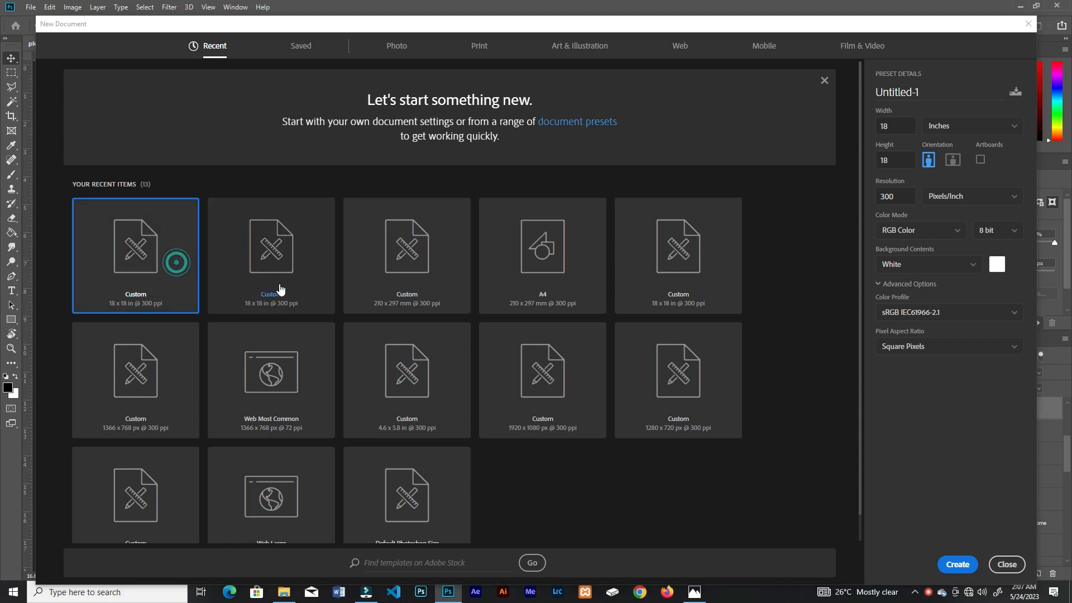
Step: Create a new 18 × 18 inch RGB document at 300 pixels/inch with a white background
left_click(896, 126)
left_click(891, 159)
left_click(895, 194)
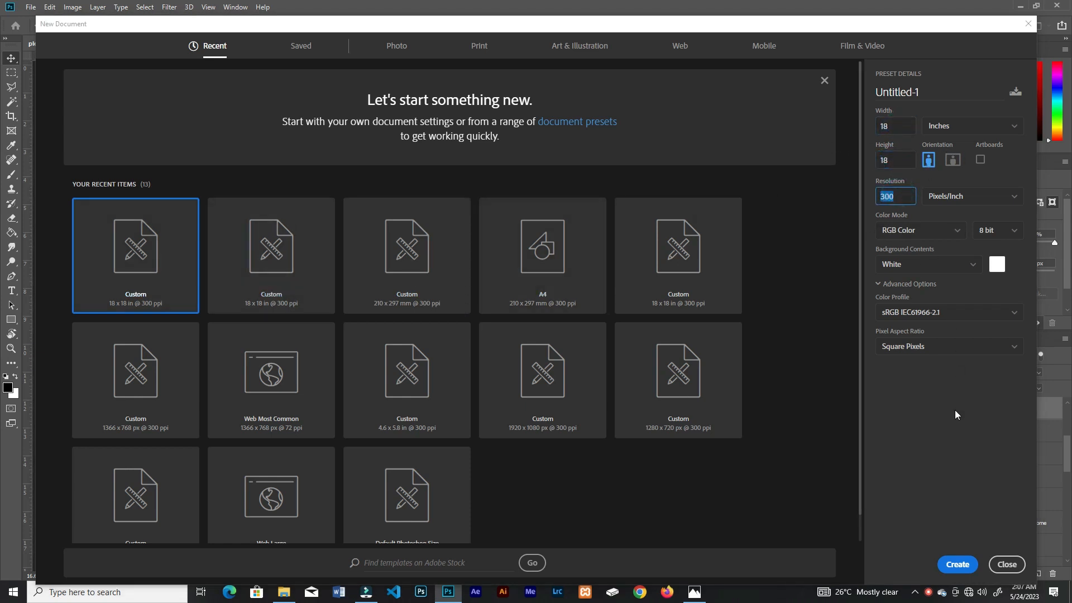
left_click(958, 565)
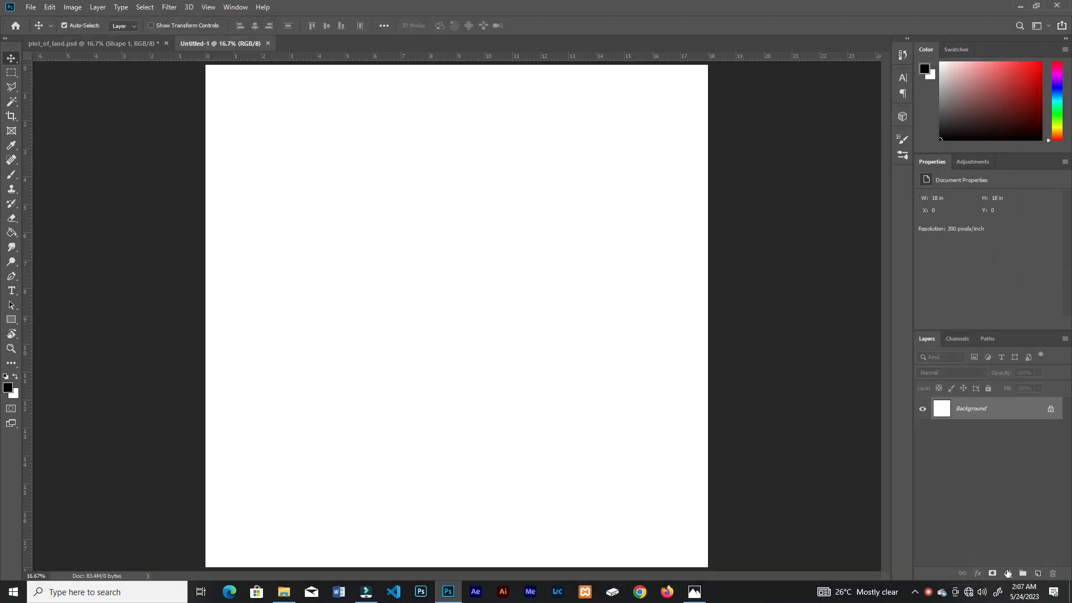
Step: Add a Gradient fill layer above the background and set its style to Radial
left_click(1008, 573)
left_click(999, 388)
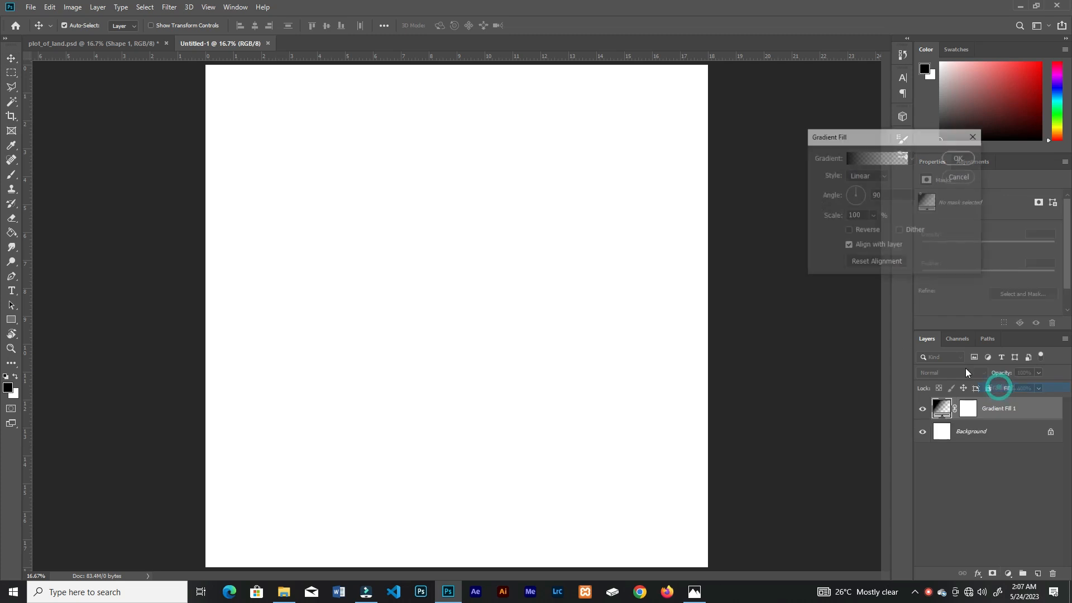
left_click(866, 186)
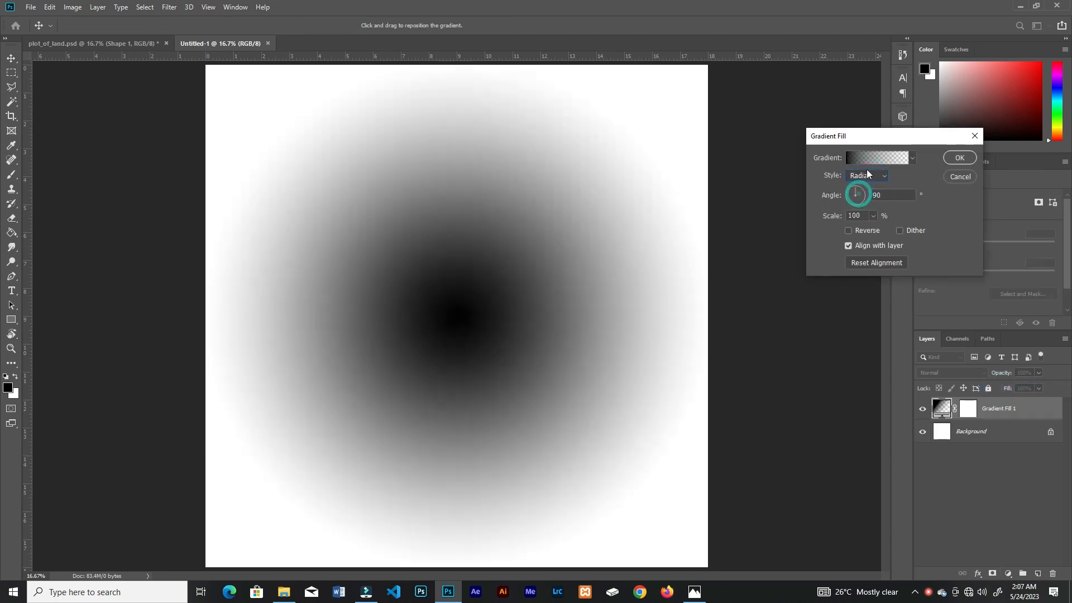
Step: Apply the solid black-to-white preset to the gradient and change its starting colour stop to light green
left_click(869, 160)
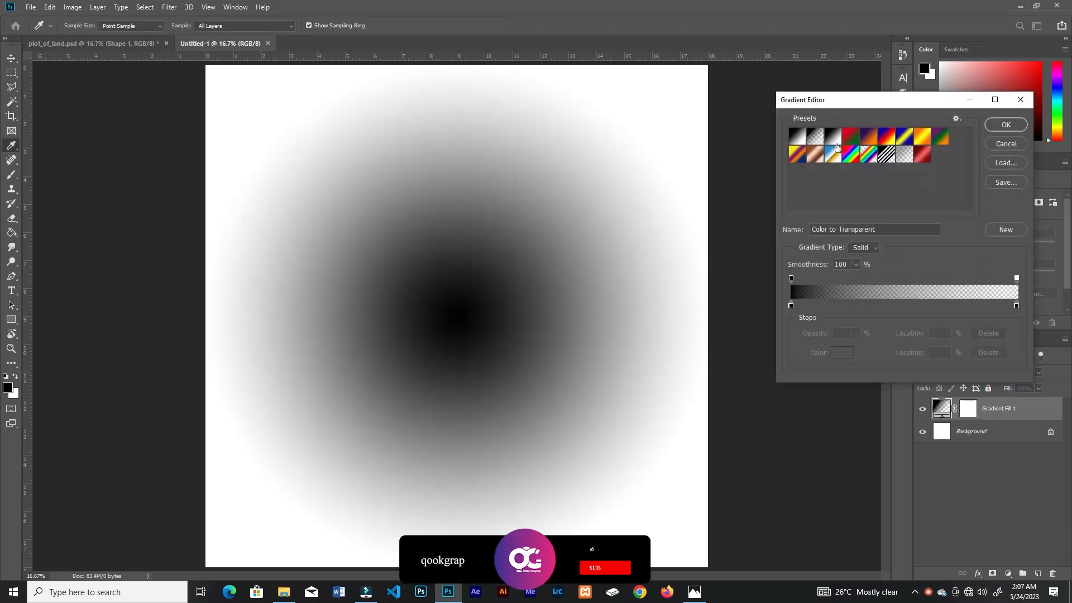
left_click(797, 135)
left_click(791, 306)
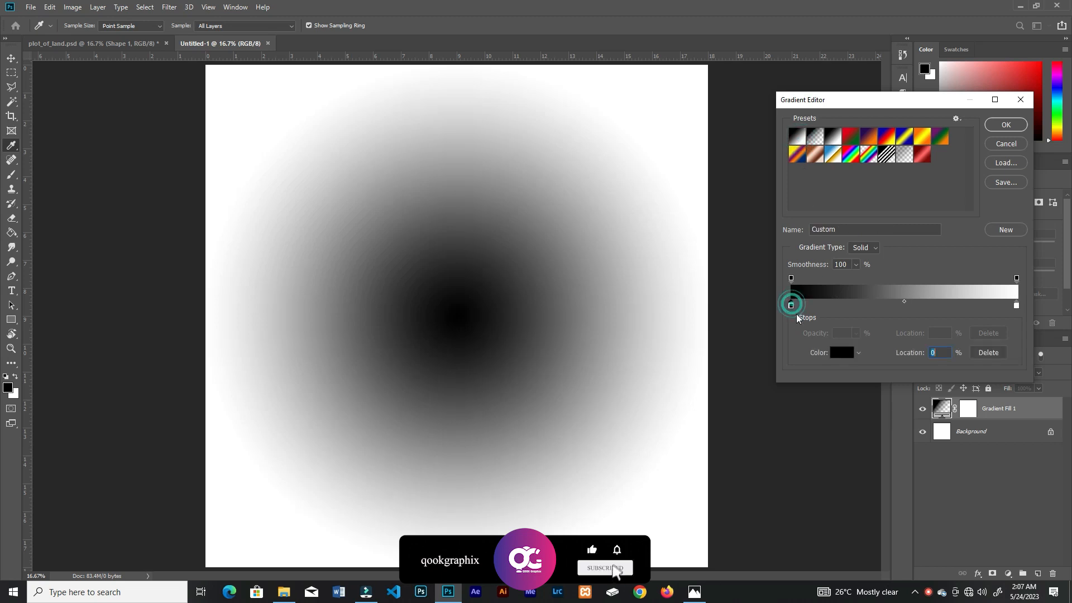
left_click(838, 353)
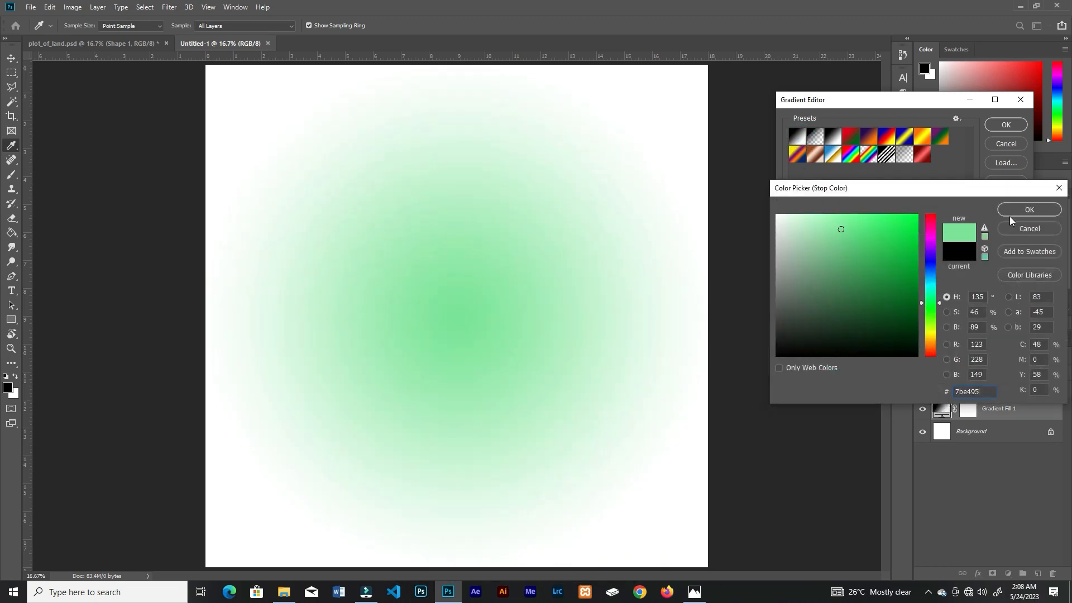
left_click(1015, 212)
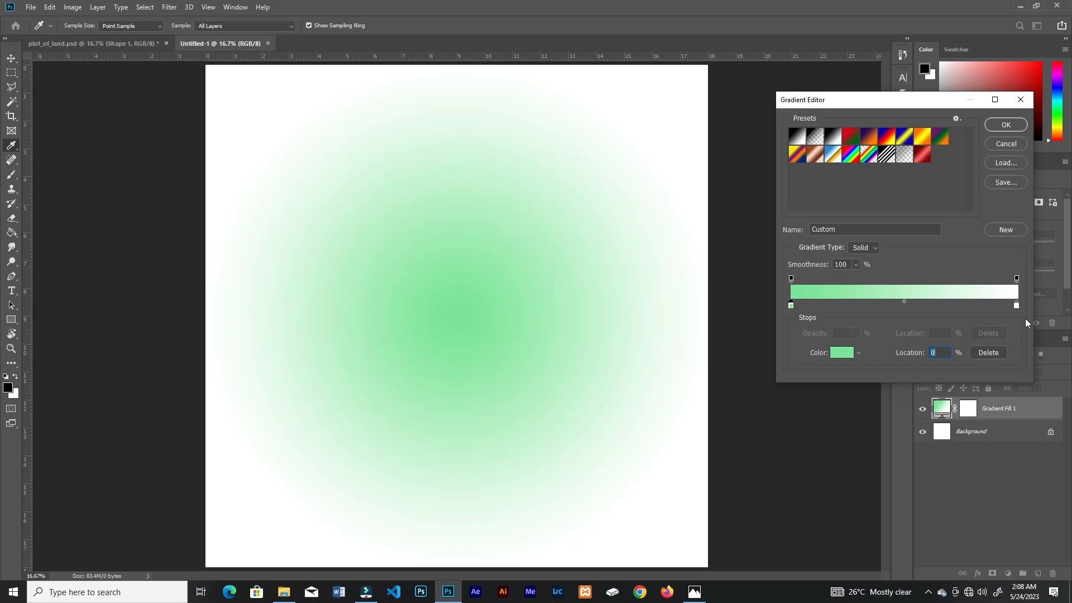
Step: Change the gradient's ending colour stop to teal and accept the gradient fill
left_click(1017, 305)
left_click(842, 352)
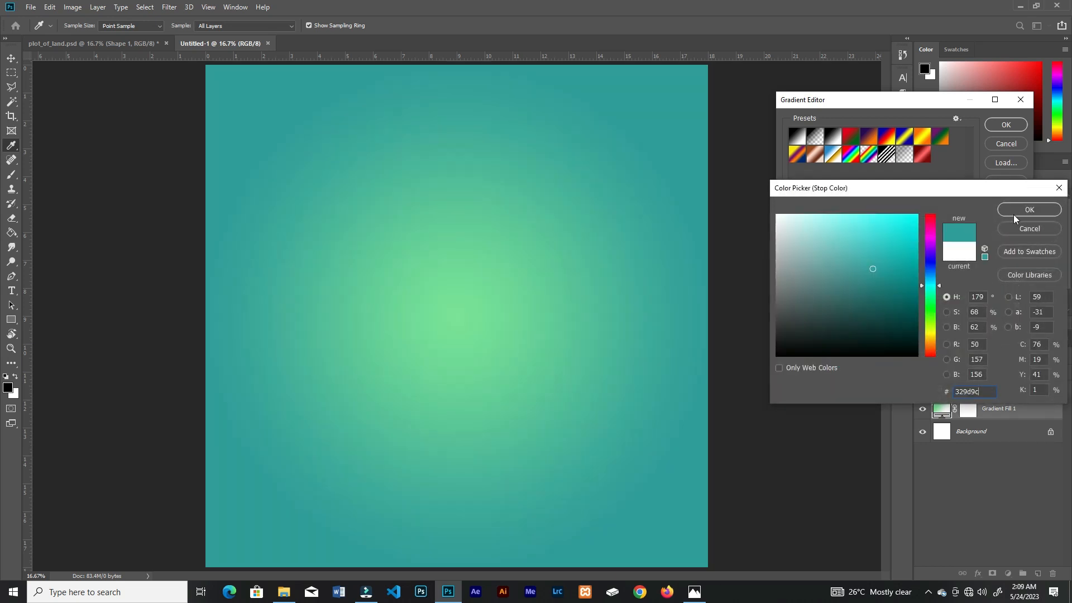
left_click(1014, 213)
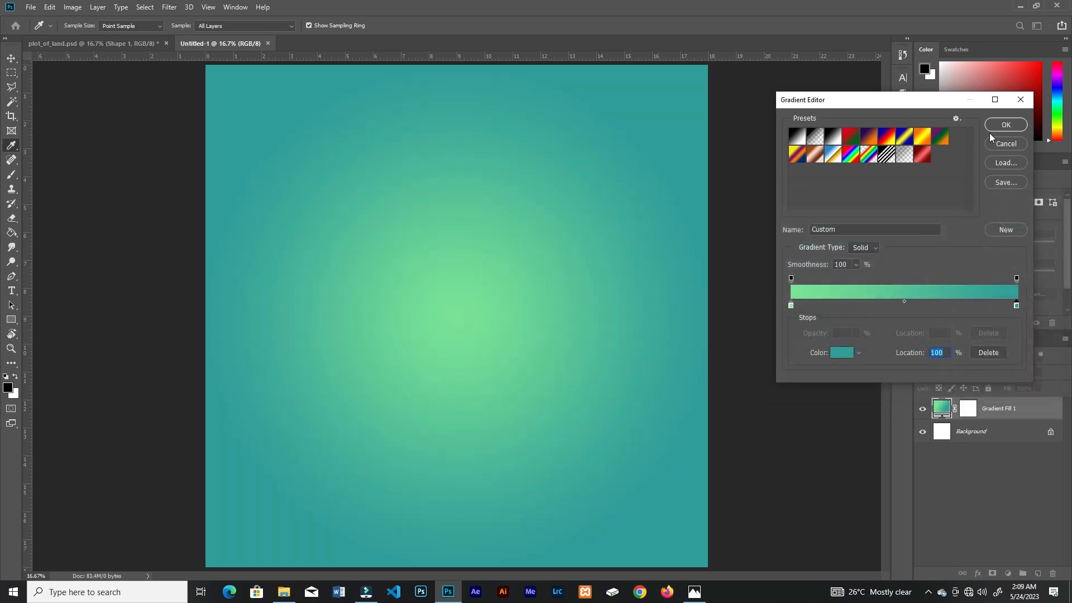
left_click(1006, 125)
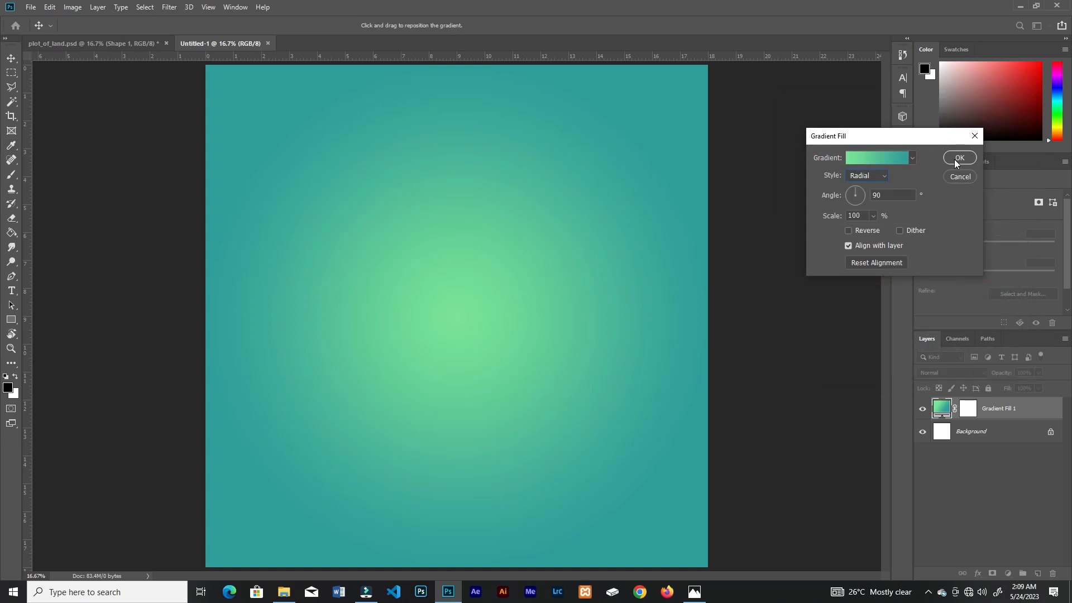
left_click(954, 159)
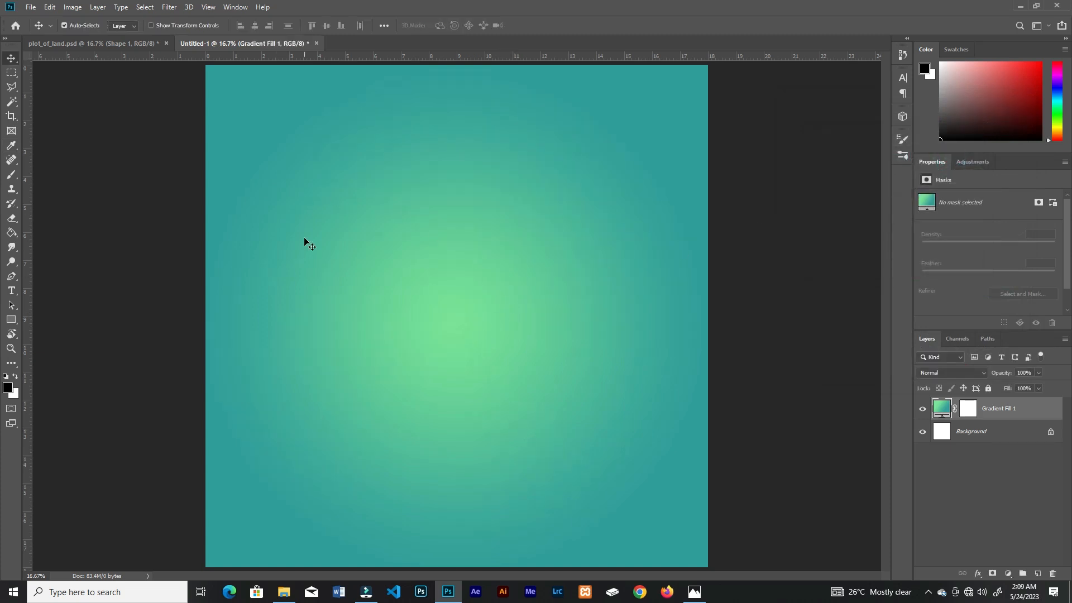
Step: Place the floating grass island image from the land folder, about 11.65 × 5.93 in, in the lower half of the canvas
left_click(291, 590)
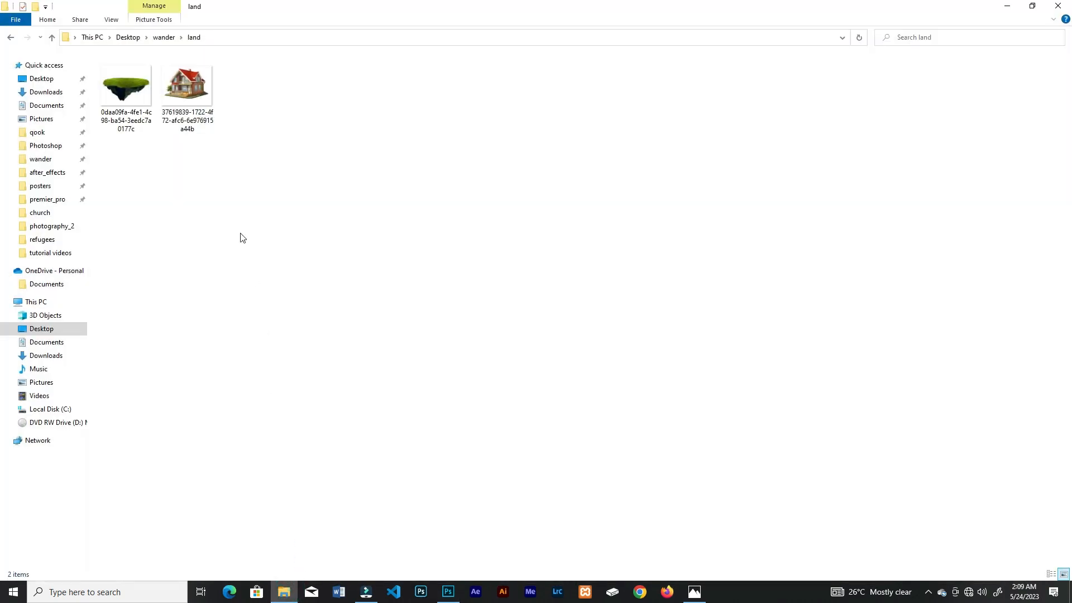
left_click_drag(125, 94, 527, 394)
left_click_drag(503, 353, 608, 436)
left_click_drag(496, 321, 501, 403)
left_click_drag(609, 485, 632, 504)
left_click_drag(494, 360, 494, 389)
left_click(426, 26)
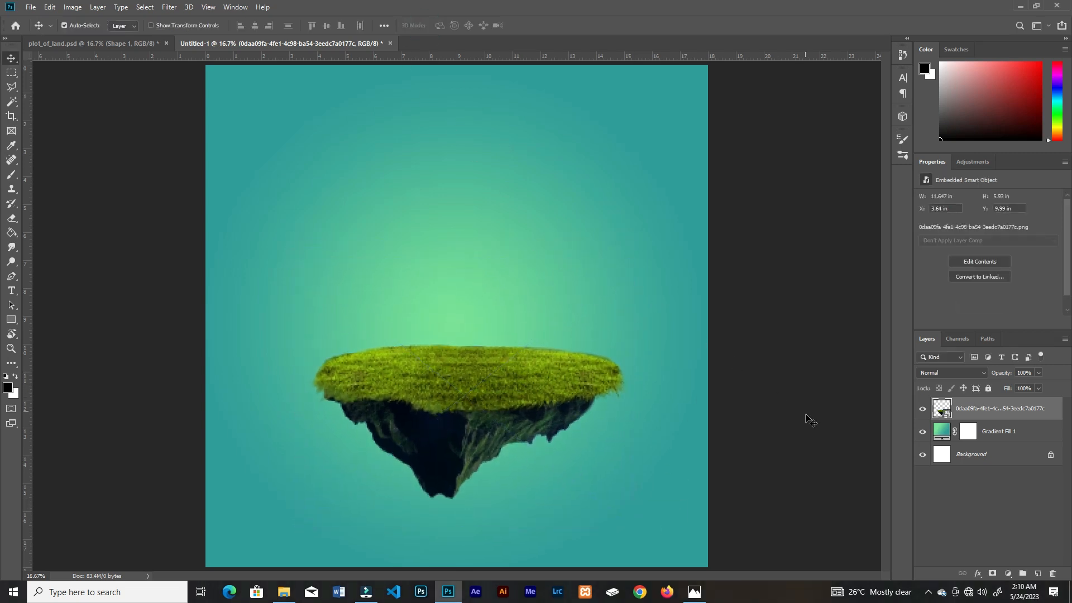
Step: Move the radial gradient's bright centre down behind the grass island
left_click(943, 434)
double_click(943, 433)
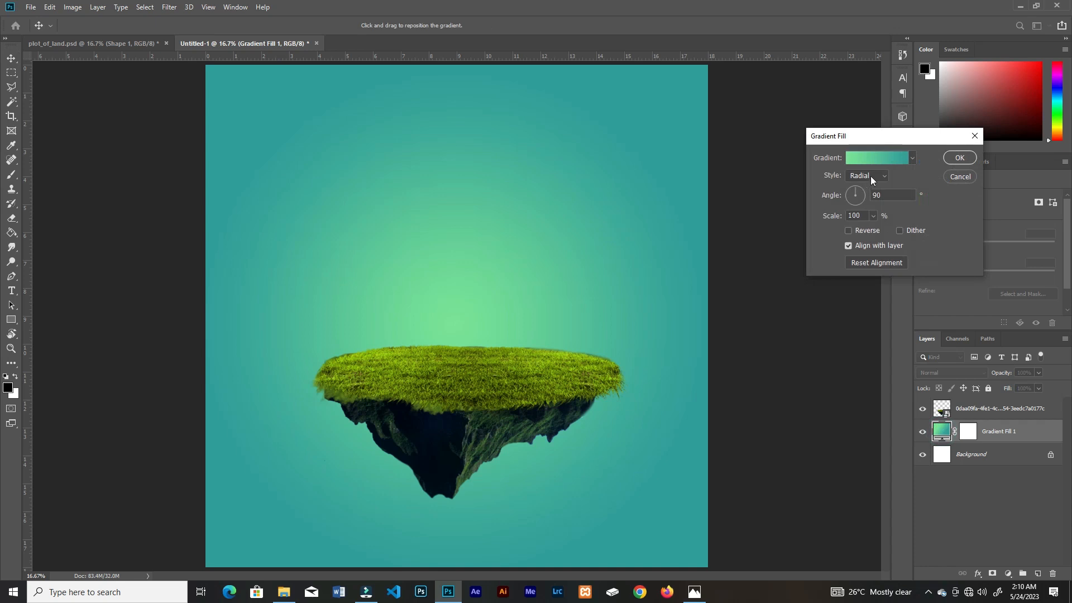
left_click_drag(463, 309, 463, 368)
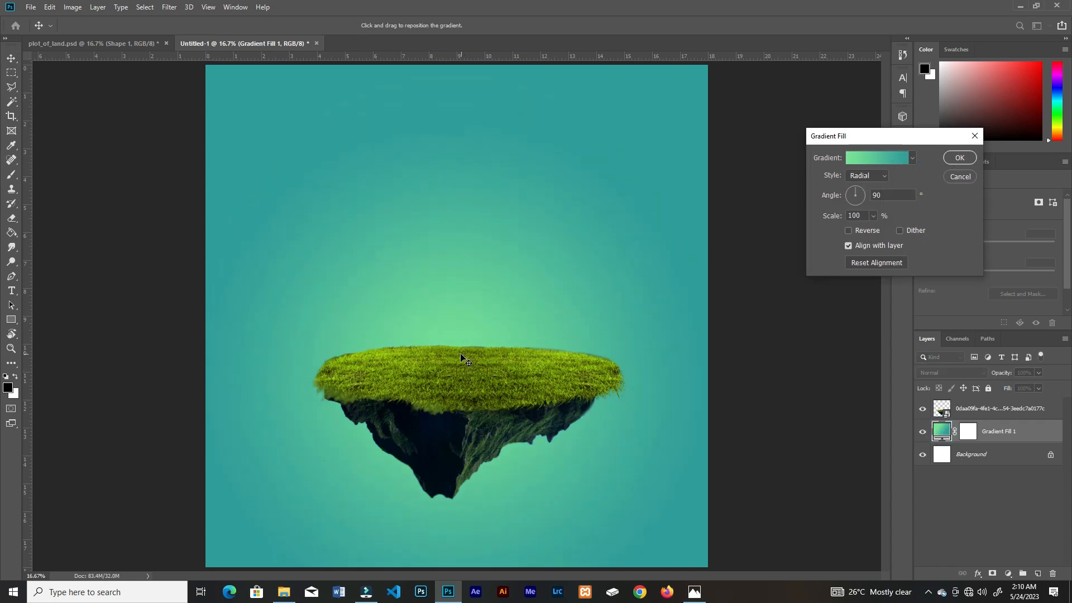
left_click(959, 158)
left_click_drag(523, 388, 521, 389)
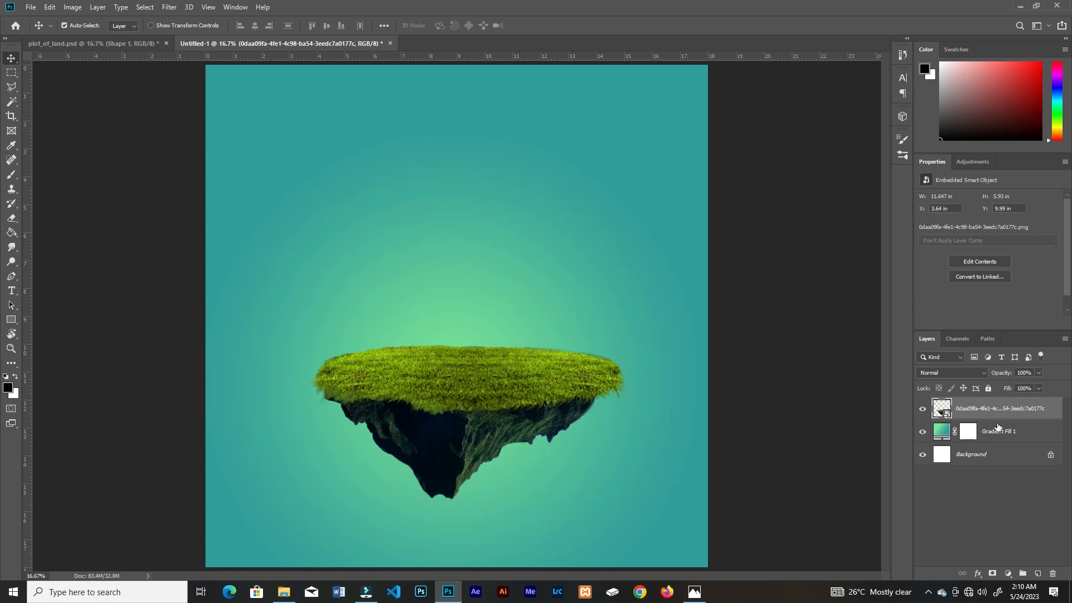
Step: Add a new layer above the gradient fill and paint one soft black spot with a 1900 px brush at 100% flow
left_click(1028, 430)
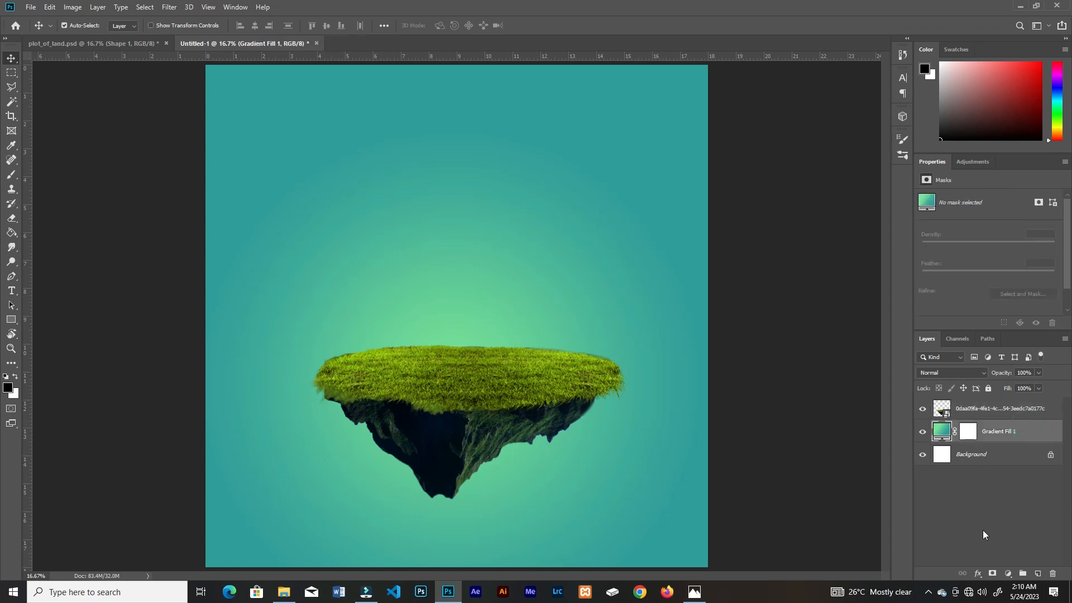
left_click(1038, 574)
key("b")
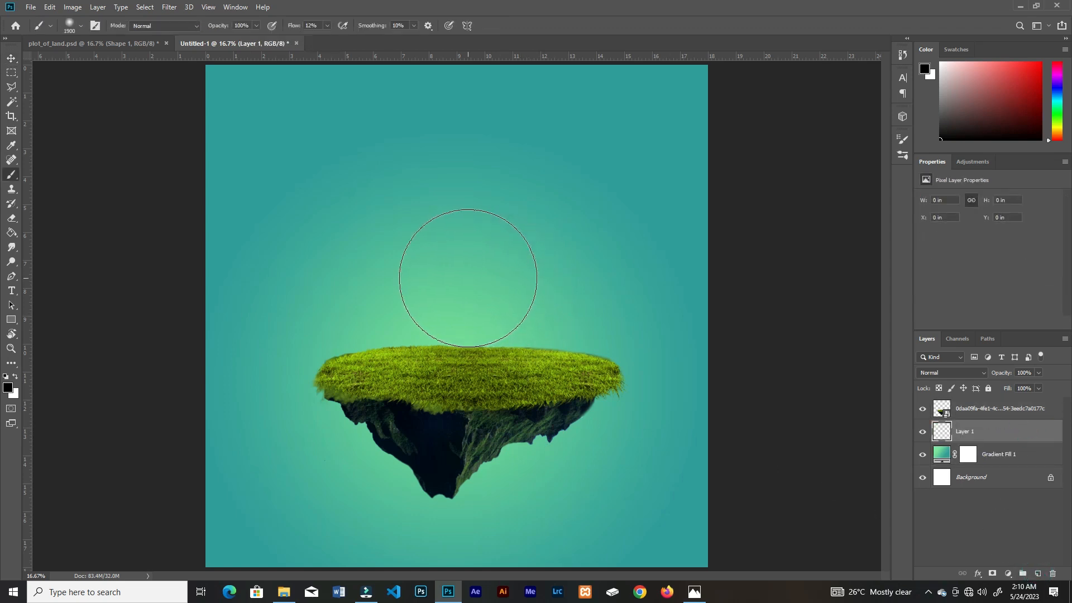
left_click_drag(328, 38, 373, 38)
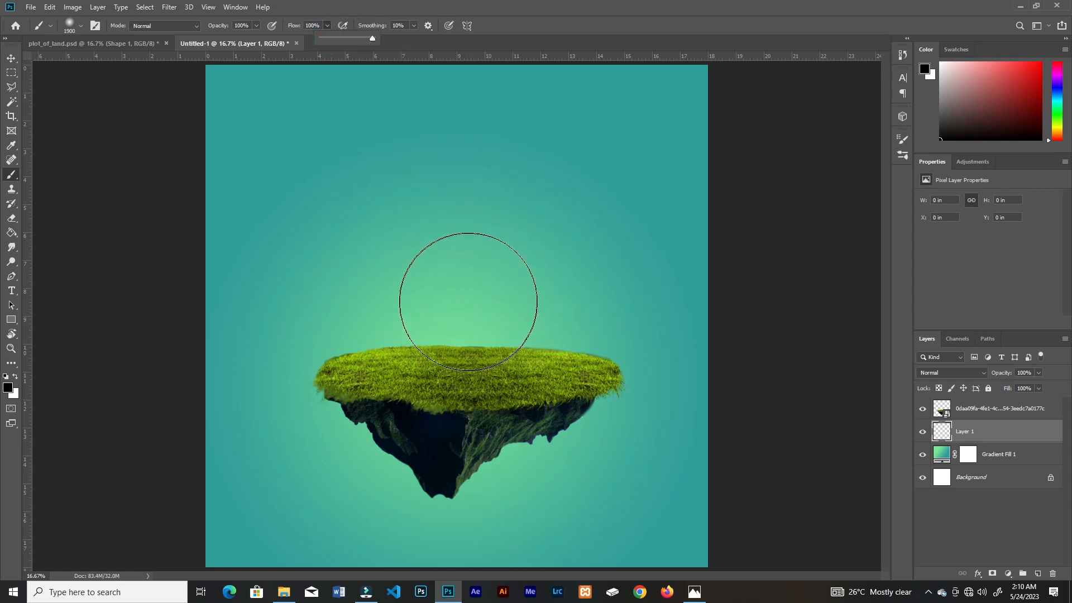
left_click(472, 297)
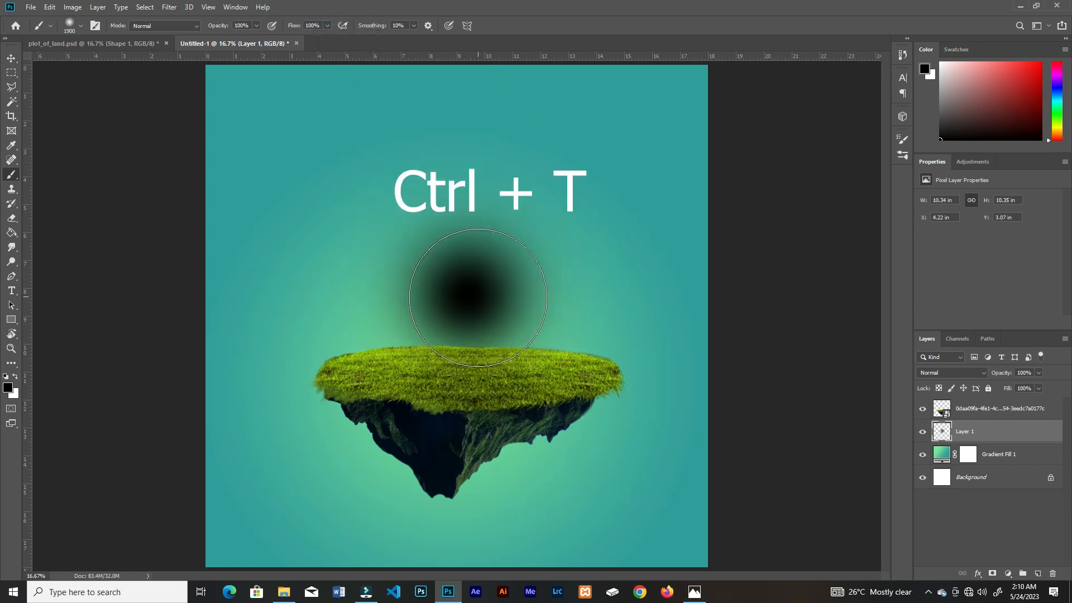
Step: Transform the black spot into a wide, flat shadow ellipse below the island's tip
key("ctrl+t")
left_click_drag(611, 295, 800, 296)
left_click_drag(467, 151, 468, 249)
mouse_move(474, 285)
left_mouse_down()
mouse_move(480, 338)
mouse_move(463, 511)
left_mouse_up()
left_click_drag(789, 521, 725, 515)
left_click_drag(726, 474, 564, 504)
left_click_drag(564, 522, 632, 518)
left_click_drag(474, 520, 464, 522)
left_click(536, 25)
Step: Lower the shadow layer's opacity to 39% and shift the island and its shadow slightly left on the canvas
left_click(1039, 373)
left_click_drag(1042, 386, 1010, 388)
key("v")
left_click_drag(463, 481, 450, 481)
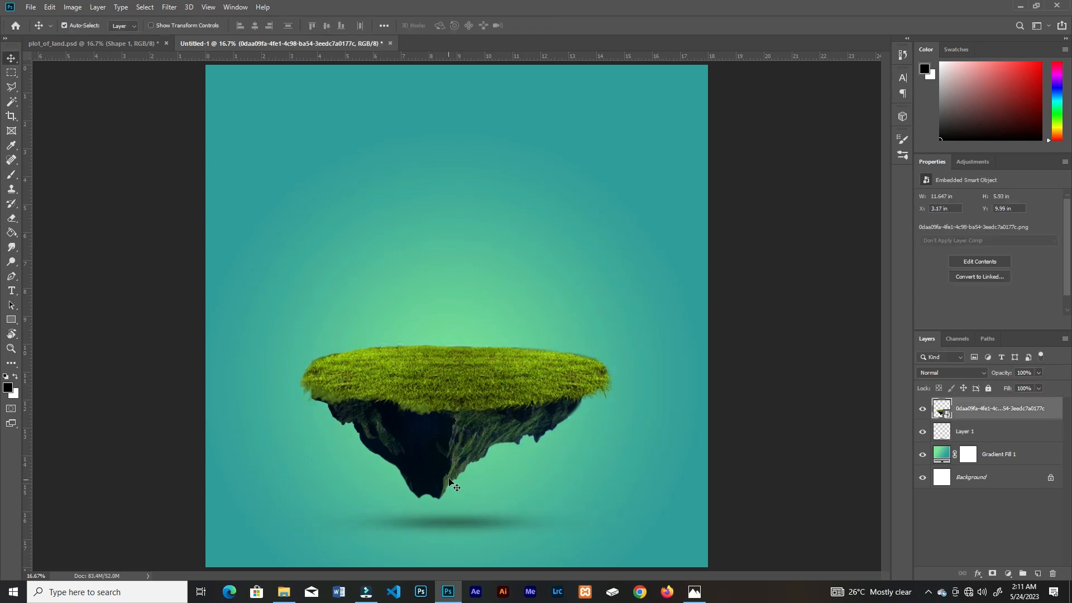
left_click(470, 526)
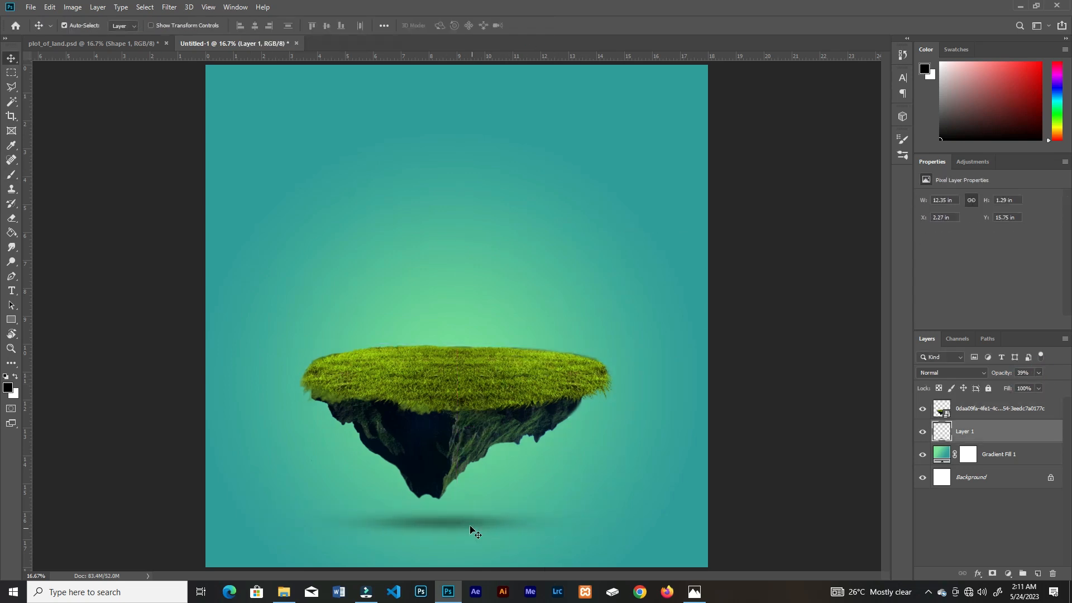
Step: Place the house image from the land folder above the island, scaled to about 6.85 × 4.77 in
left_click(289, 592)
left_click_drag(212, 112, 506, 426)
left_click_drag(465, 306, 458, 285)
left_click_drag(597, 184, 568, 207)
left_click(423, 24)
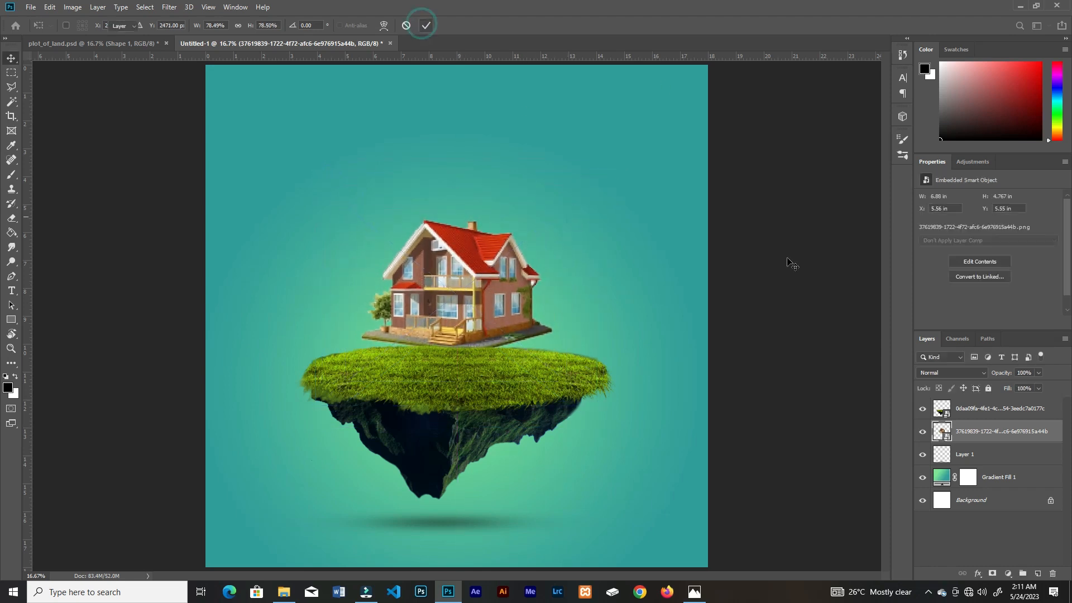
Step: Bring the house layer in front of the island layer, enlarge the house slightly and seat it on the grass
left_click_drag(999, 432, 998, 401)
left_click_drag(488, 289, 476, 338)
key("ctrl+t")
left_click_drag(567, 242, 574, 236)
left_click_drag(498, 344, 520, 371)
left_click(425, 26)
Step: Enlarge the island to about 12.39 × 6.31 in and move both house and island slightly upward
left_click(592, 375)
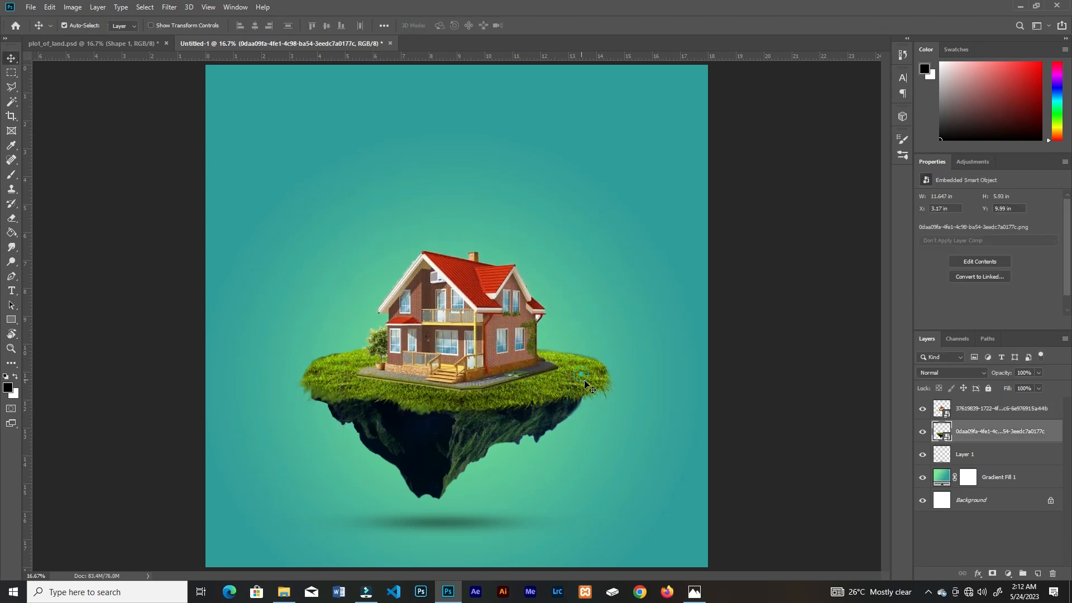
key("ctrl+t")
left_click_drag(621, 261, 630, 253)
left_click(427, 25)
left_click_drag(479, 316, 478, 302)
left_click_drag(464, 418, 470, 407)
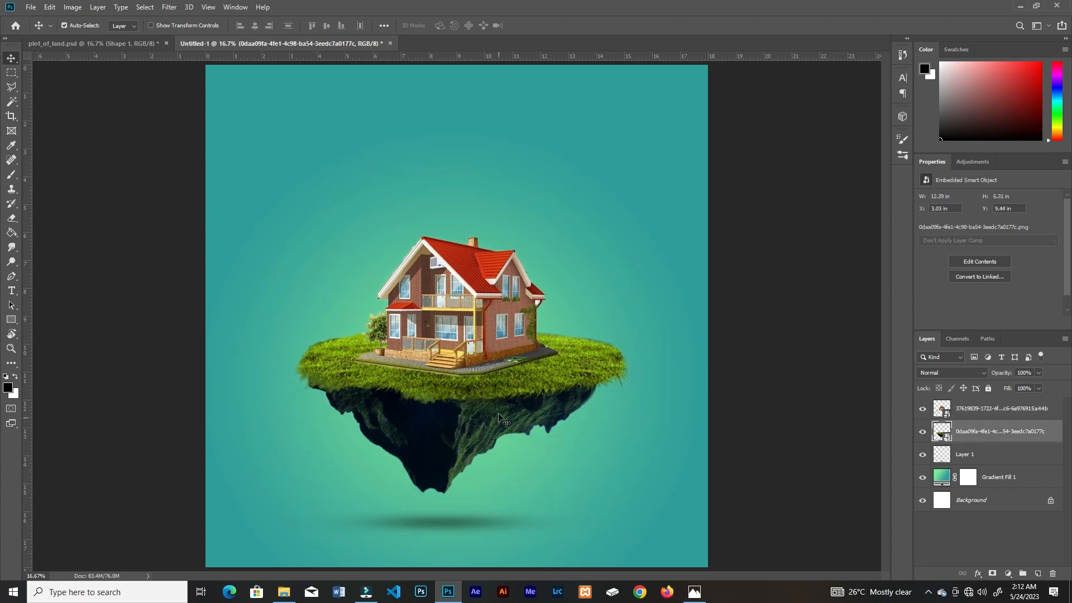
Step: Add a layer mask to the house and blend the paving's edge into the grass with a black brush at 10% flow
left_click(490, 347)
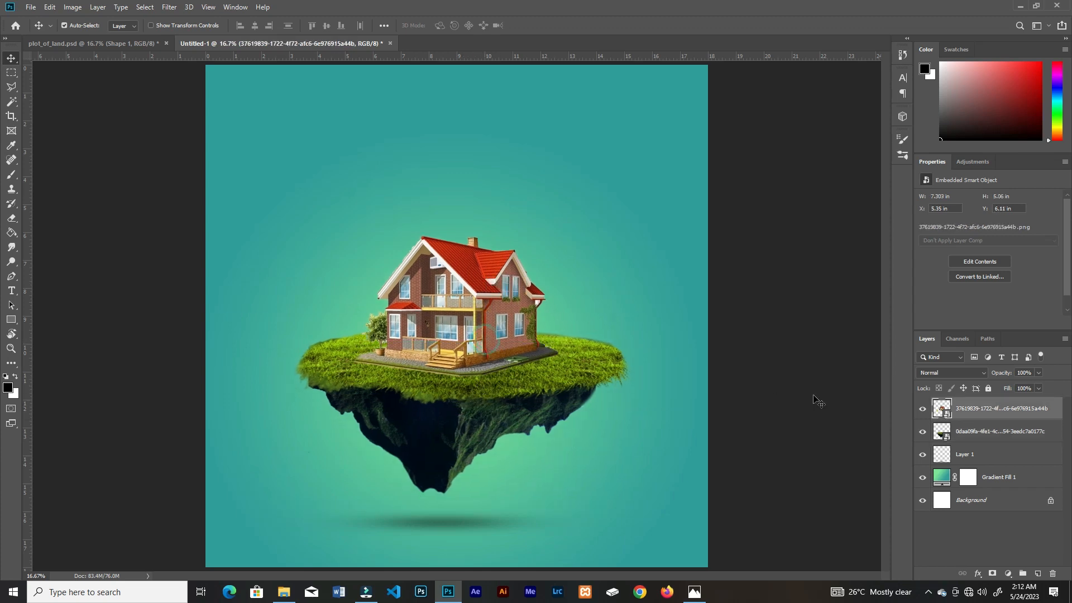
left_click(992, 573)
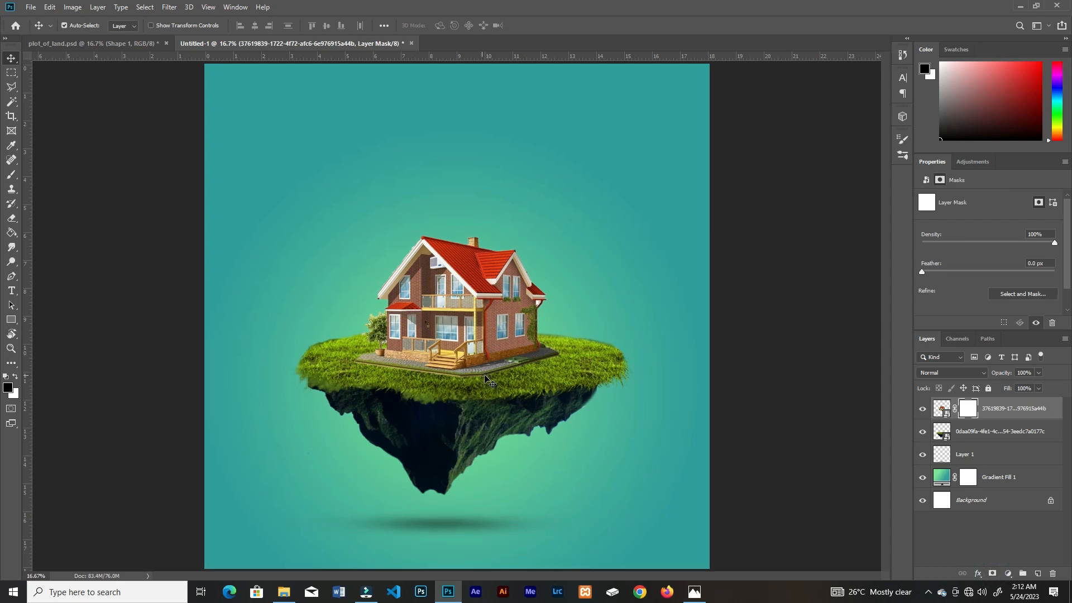
key("ctrl+plus")
key("b")
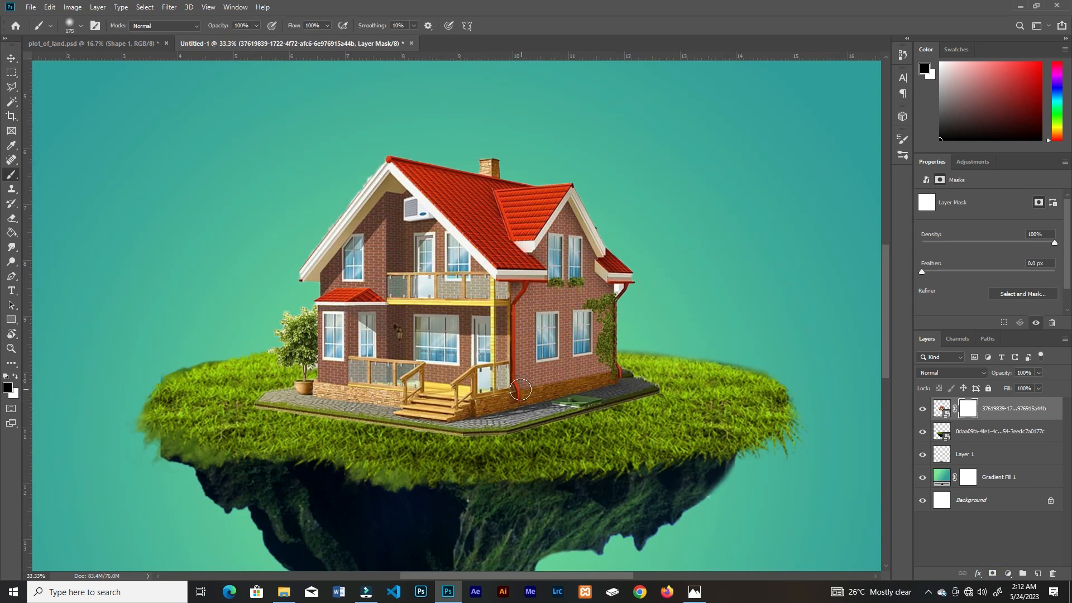
left_click(327, 25)
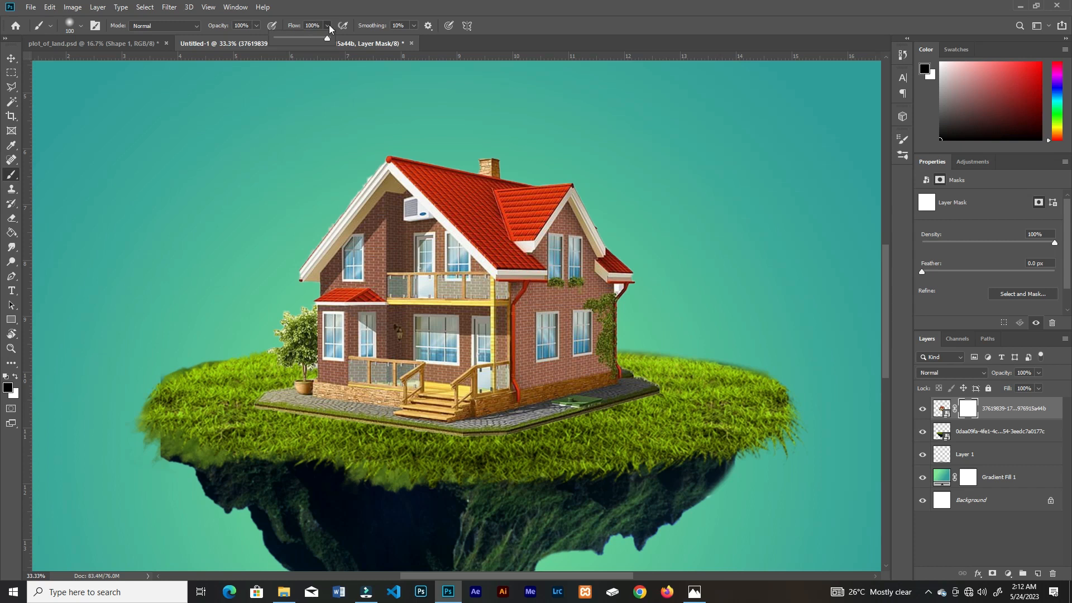
left_click_drag(330, 37, 296, 41)
left_click(591, 427)
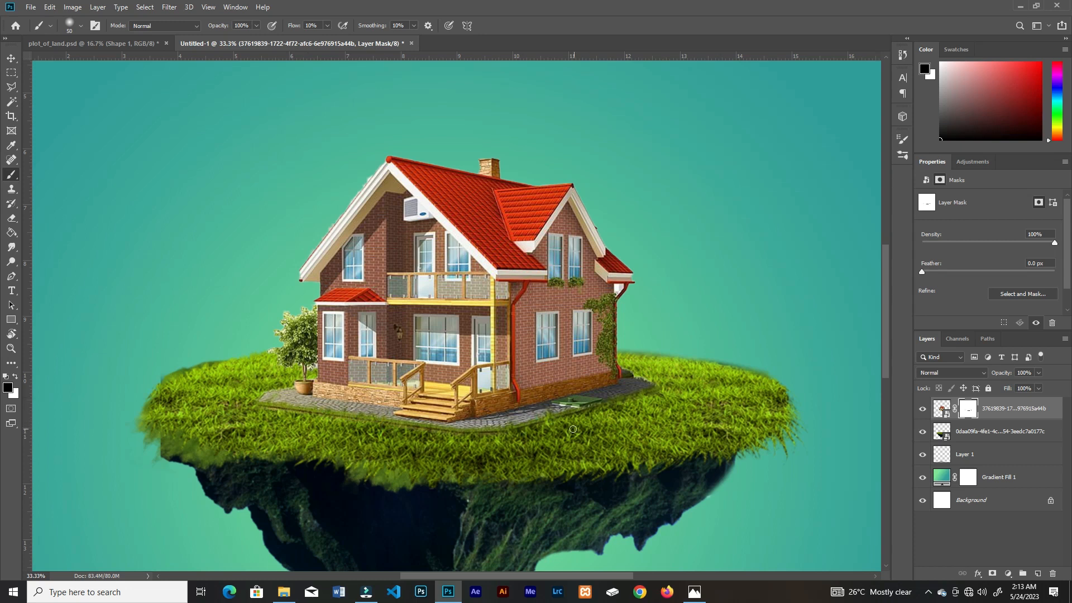
Step: Refine the house mask along the front edge of the paving with further brush strokes and inspect the blend
key("ctrl+0")
key("ctrl+plus")
key("ctrl+plus")
key("ctrl+plus")
left_click_drag(445, 496, 424, 493)
left_click_drag(504, 493, 409, 490)
key("ctrl+minus")
key("ctrl+minus")
key("ctrl+minus")
key("ctrl+plus")
key("ctrl+plus")
key("ctrl+plus")
key("ctrl+minus")
key("ctrl+minus")
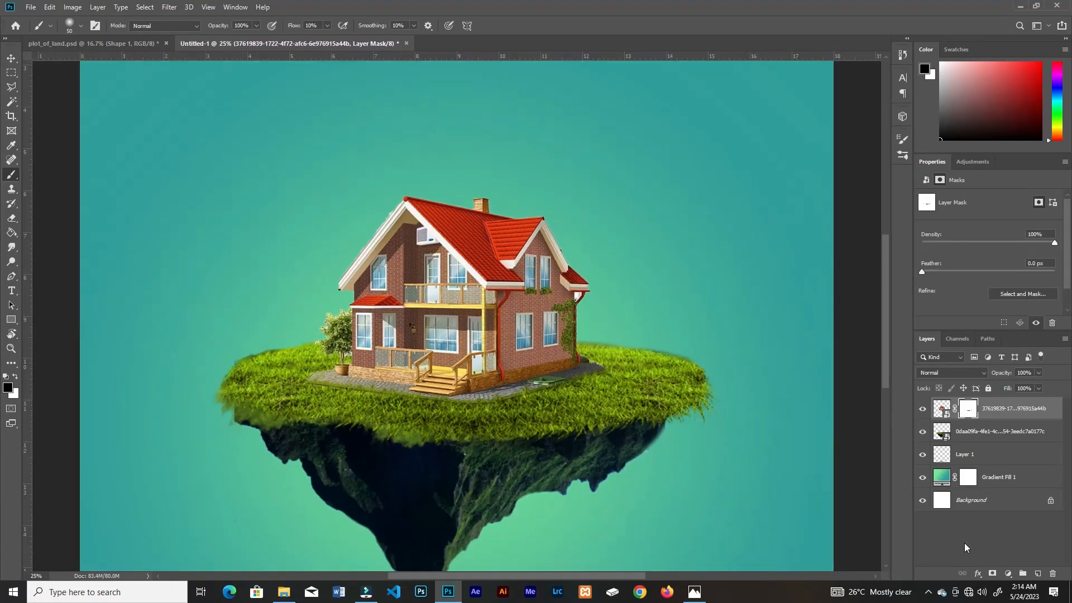
Step: Add a Curves adjustment clipped to the house, bend the curve down to darken it, and invert its mask
left_click(1008, 574)
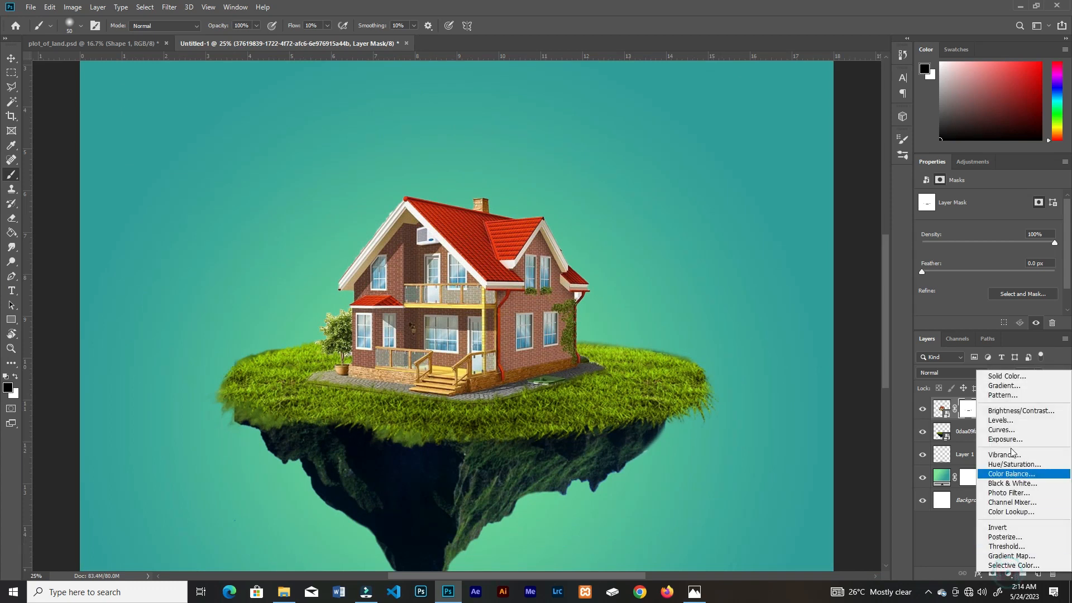
left_click(1004, 434)
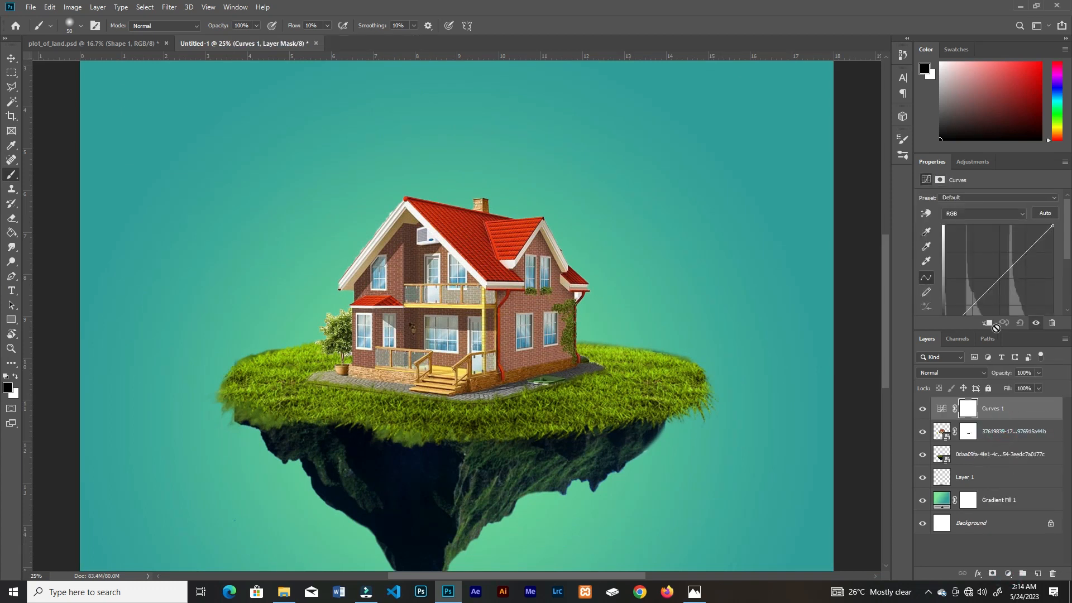
left_click(988, 325)
left_click_drag(1008, 270, 1020, 293)
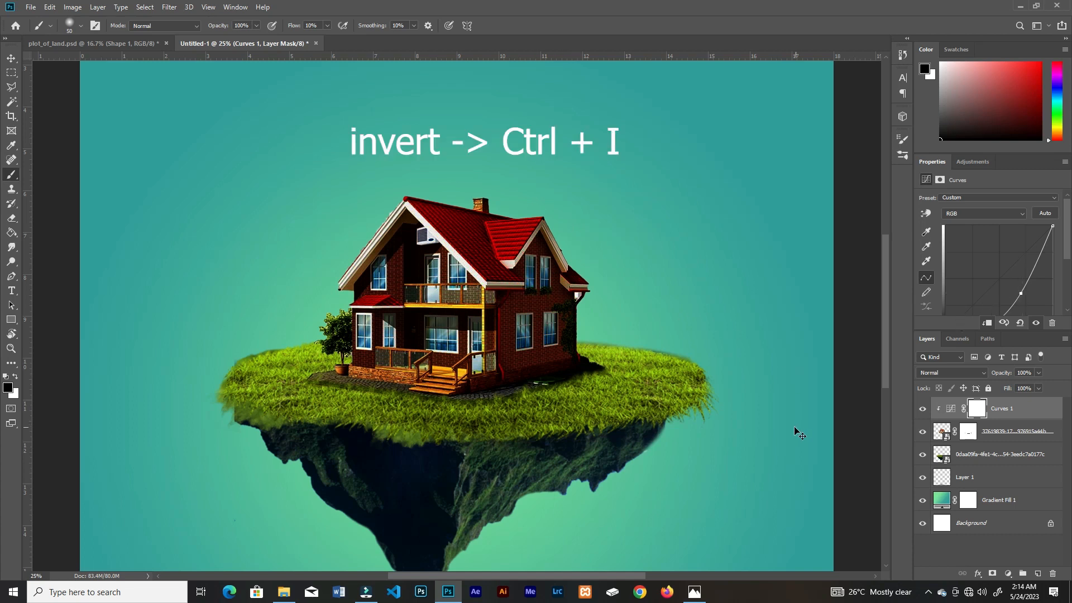
key("ctrl+i")
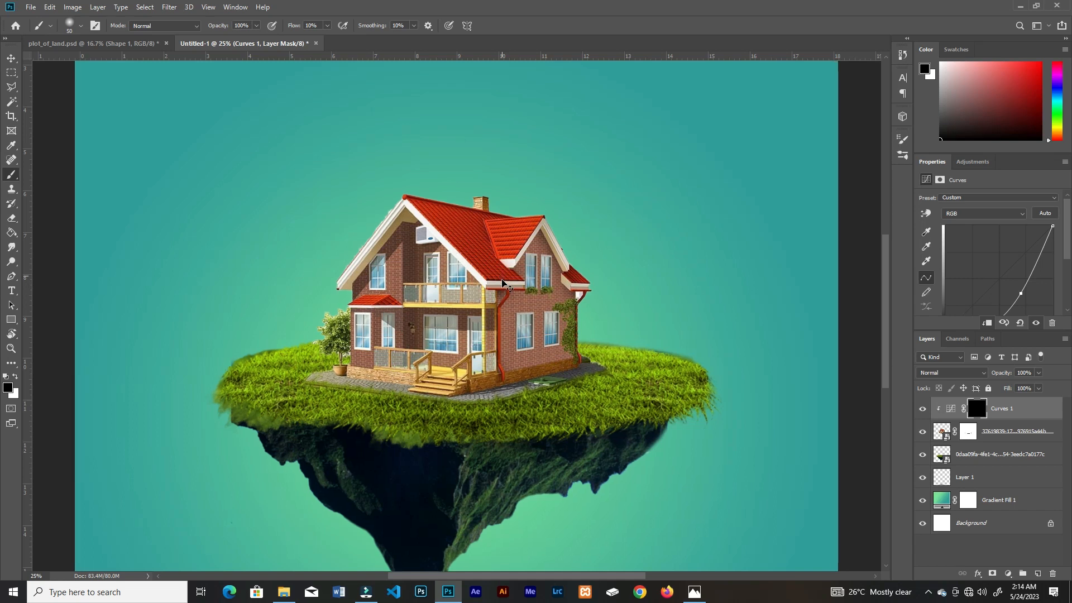
Step: Start shading the house's side wall on the Curves mask in white at 90% opacity, and lower the brush flow to 3%
key("ctrl+plus")
key("ctrl+plus")
key("9")
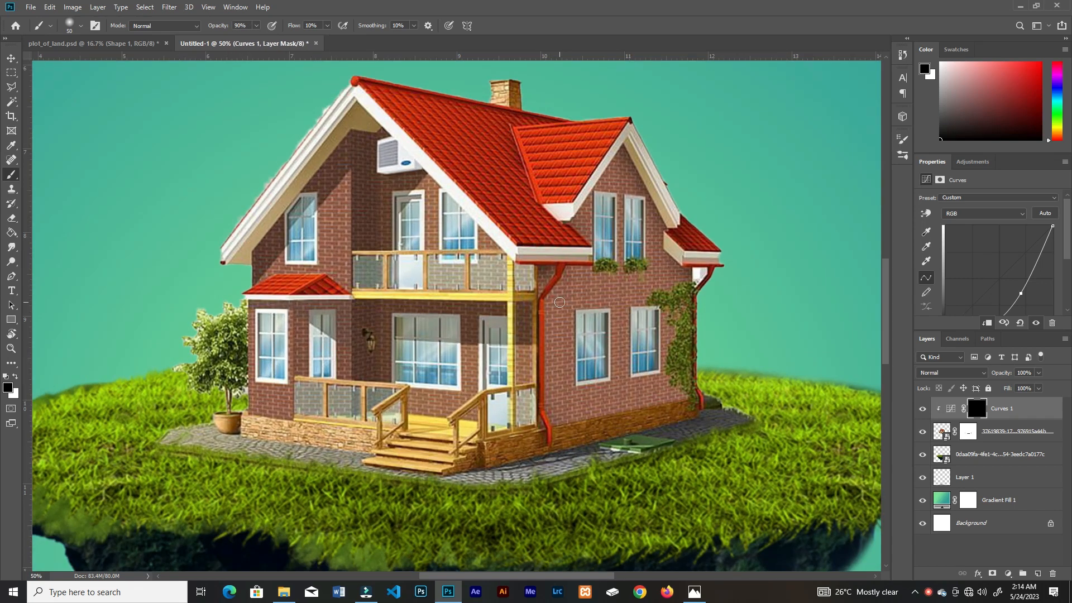
key("bracketright")
left_click(326, 25)
left_click(641, 214)
key("x")
left_click_drag(619, 170, 690, 427)
left_click(327, 26)
left_click_drag(328, 39, 326, 40)
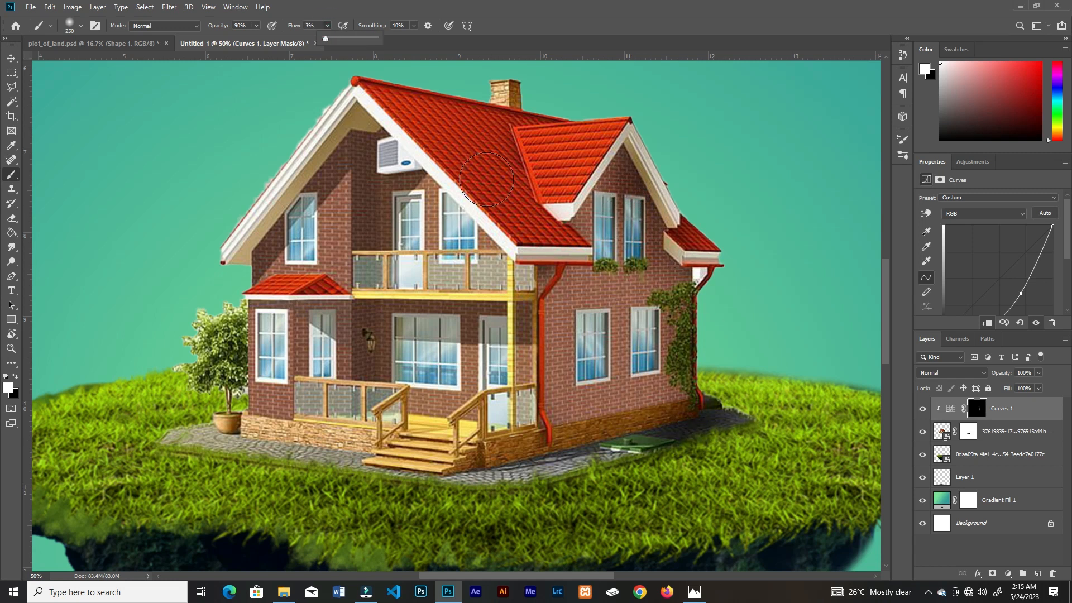
Step: Darken the house's right-hand brick wall from the gable down to the stone base by painting white on the Curves mask with a smaller brush
key("bracketleft")
key("bracketleft")
mouse_move(674, 346)
left_mouse_down()
mouse_move(716, 429)
mouse_move(694, 258)
left_mouse_up()
key("bracketleft")
mouse_move(631, 167)
left_mouse_down()
mouse_move(578, 265)
mouse_move(650, 202)
mouse_move(682, 247)
left_mouse_up()
mouse_move(646, 328)
left_mouse_down()
mouse_move(654, 369)
mouse_move(587, 429)
mouse_move(617, 426)
mouse_move(636, 452)
left_mouse_up()
Step: Shade the house's front face beneath the roof edges and along its left corner with a 150 px brush
key("ctrl+minus")
key("ctrl+equal")
mouse_move(364, 155)
left_mouse_down()
mouse_move(454, 249)
mouse_move(450, 229)
left_mouse_up()
mouse_move(450, 229)
left_mouse_down()
mouse_move(478, 267)
mouse_move(357, 279)
mouse_move(463, 291)
mouse_move(464, 407)
mouse_move(502, 433)
mouse_move(443, 383)
mouse_move(675, 439)
left_mouse_up()
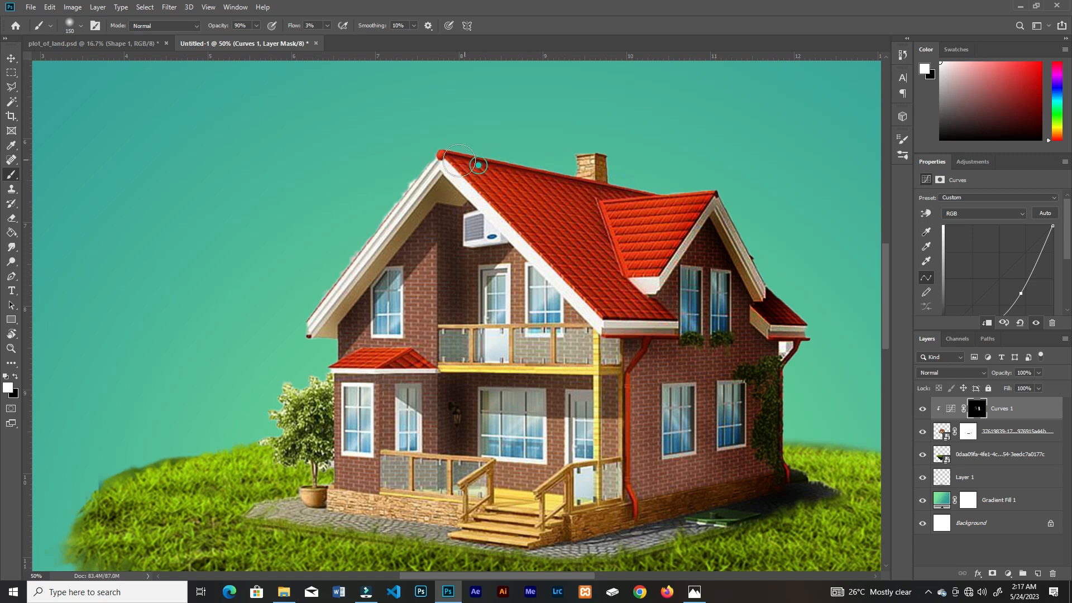
left_click_drag(413, 386, 403, 381)
mouse_move(330, 395)
left_mouse_down()
mouse_move(326, 451)
mouse_move(312, 397)
mouse_move(330, 446)
left_mouse_up()
Step: Shade the wall corner and stone base beside the potted plant with a 60 px brush on the Curves mask
key("ctrl+plus")
key("ctrl+plus")
left_click_drag(407, 482, 557, 134)
key("bracketleft")
key("bracketleft")
key("bracketleft")
key("bracketleft")
key("bracketleft")
key("bracketleft")
mouse_move(341, 318)
left_mouse_down()
mouse_move(336, 338)
mouse_move(362, 256)
left_mouse_up()
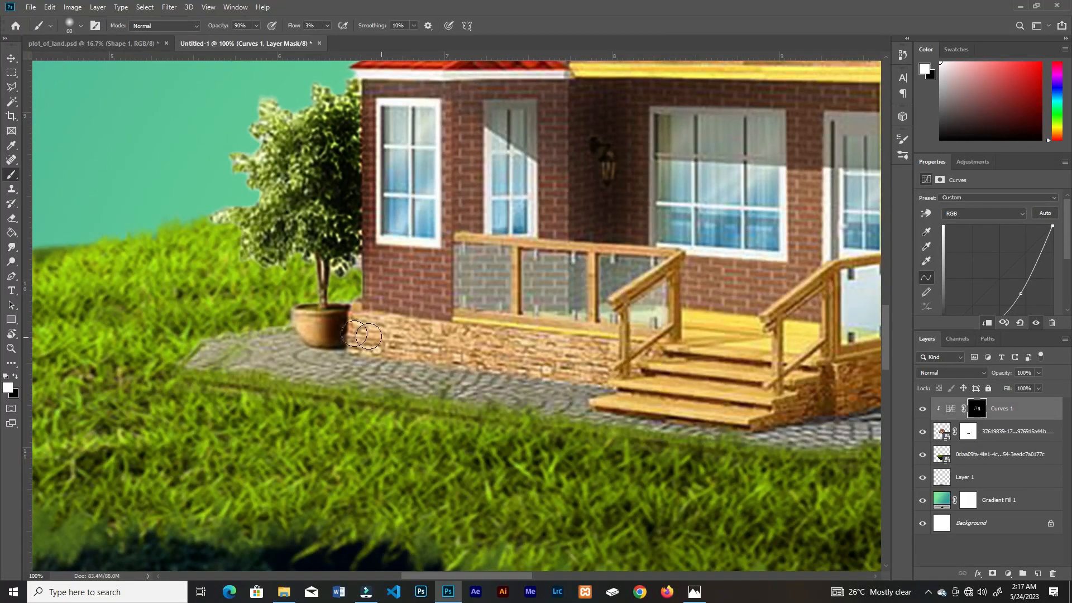
Step: Add shading around the front porch steps with a 150 px brush and check the shaded house at full view
key("ctrl+0")
key("ctrl+minus")
key("ctrl+plus")
key("ctrl+plus")
key("ctrl+plus")
key("bracketright")
key("bracketright")
key("bracketright")
key("bracketright")
key("bracketright")
key("bracketright")
key("bracketright")
key("bracketright")
key("bracketleft")
key("bracketleft")
mouse_move(494, 463)
left_mouse_down()
mouse_move(578, 431)
mouse_move(470, 468)
left_mouse_up()
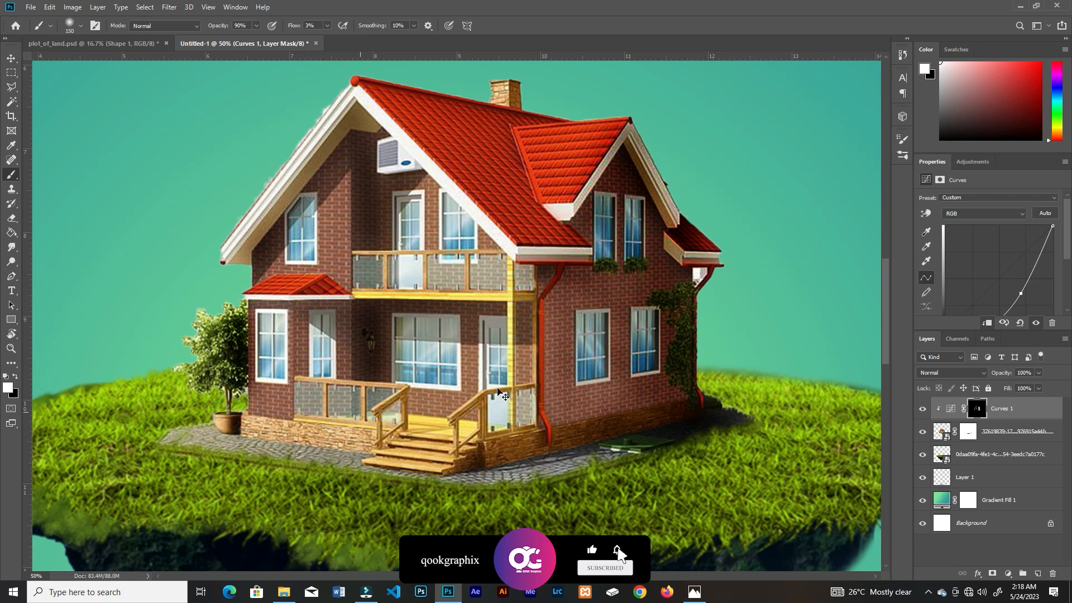
key("ctrl+minus")
key("ctrl+minus")
key("z")
left_click_drag(472, 360, 663, 386)
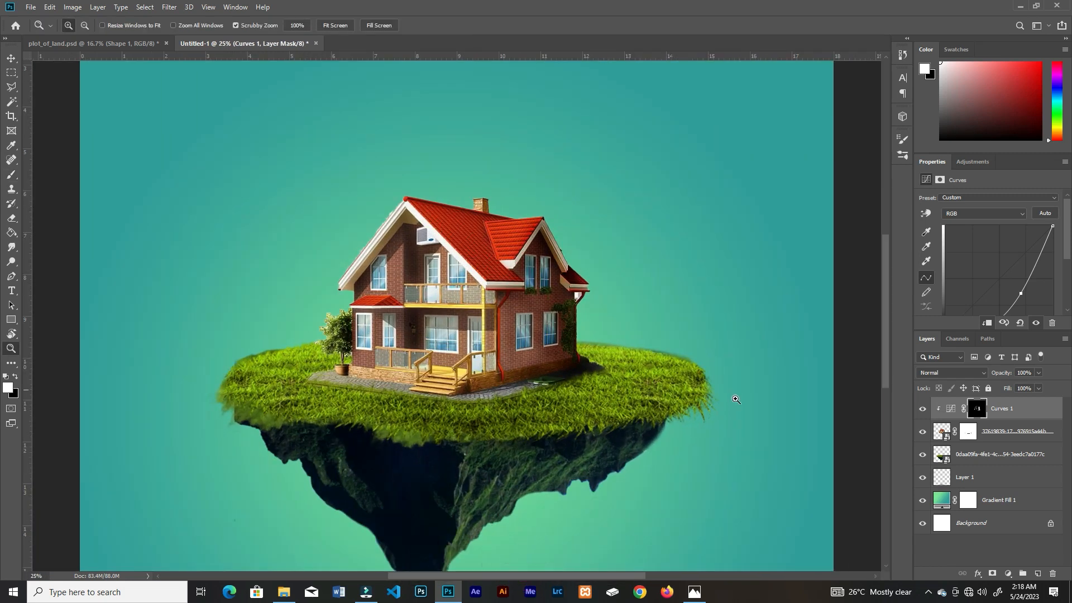
key("ctrl+minus")
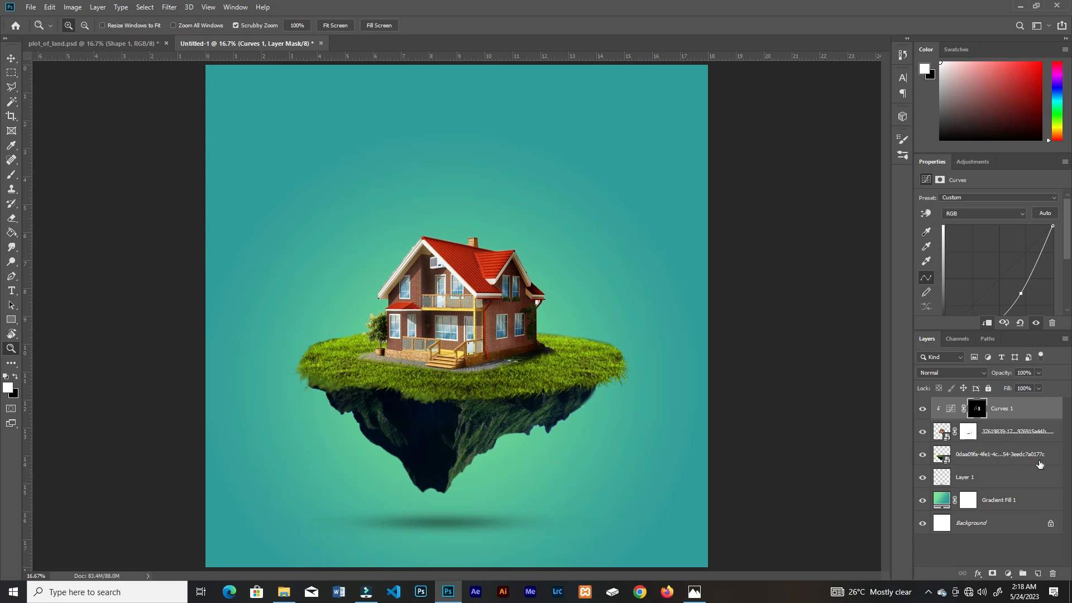
Step: Add a Curves adjustment clipped to the island, bend the curve down to darken it, and invert its mask
left_click(1002, 454)
left_click(1008, 573)
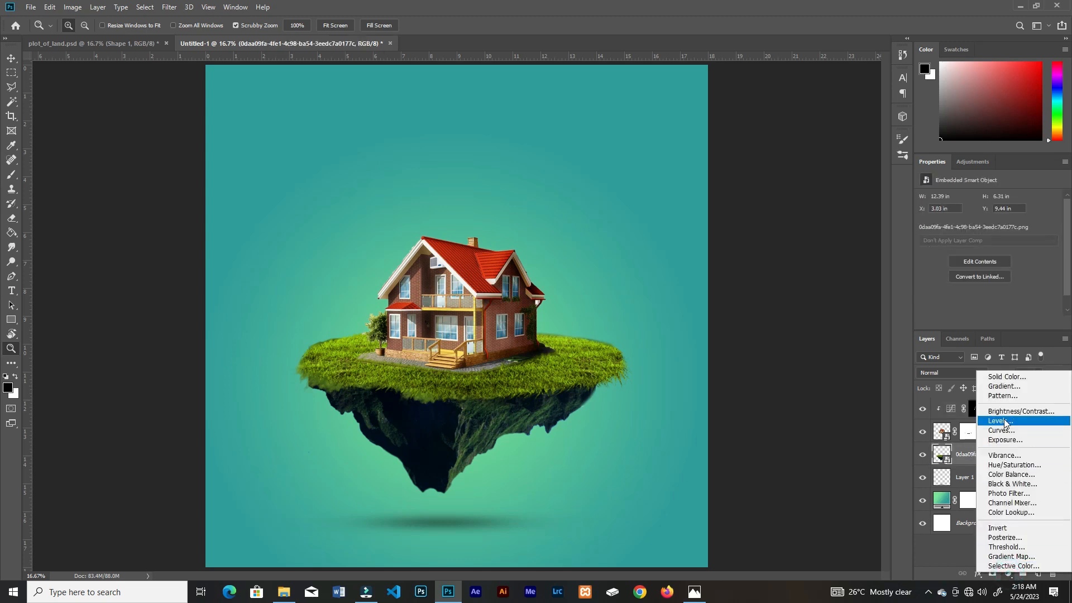
left_click(1001, 430)
left_click(988, 322)
left_click_drag(1008, 274, 1012, 296)
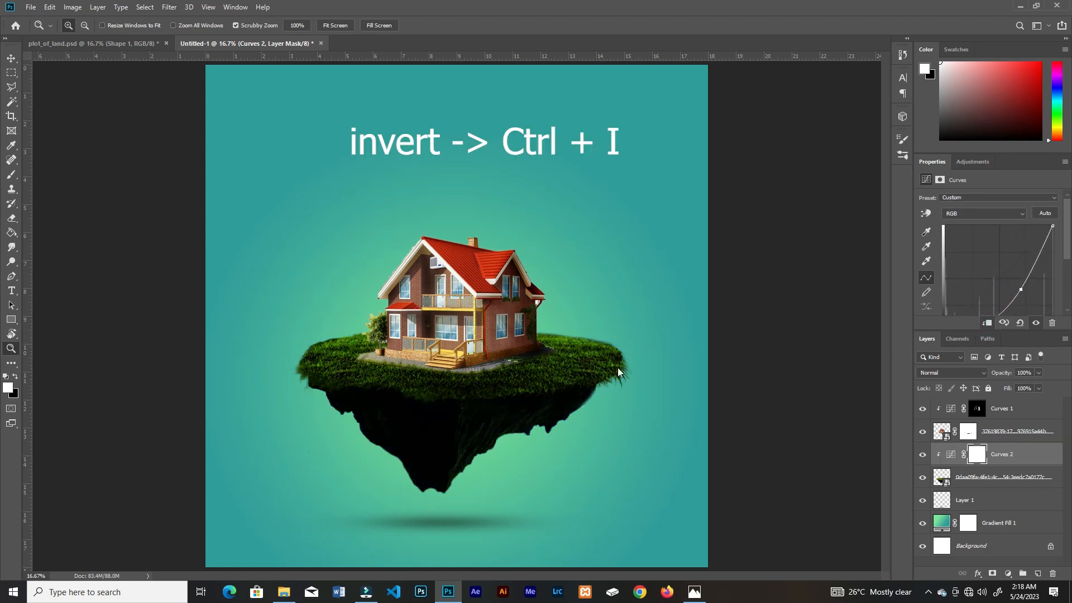
key("ctrl+i")
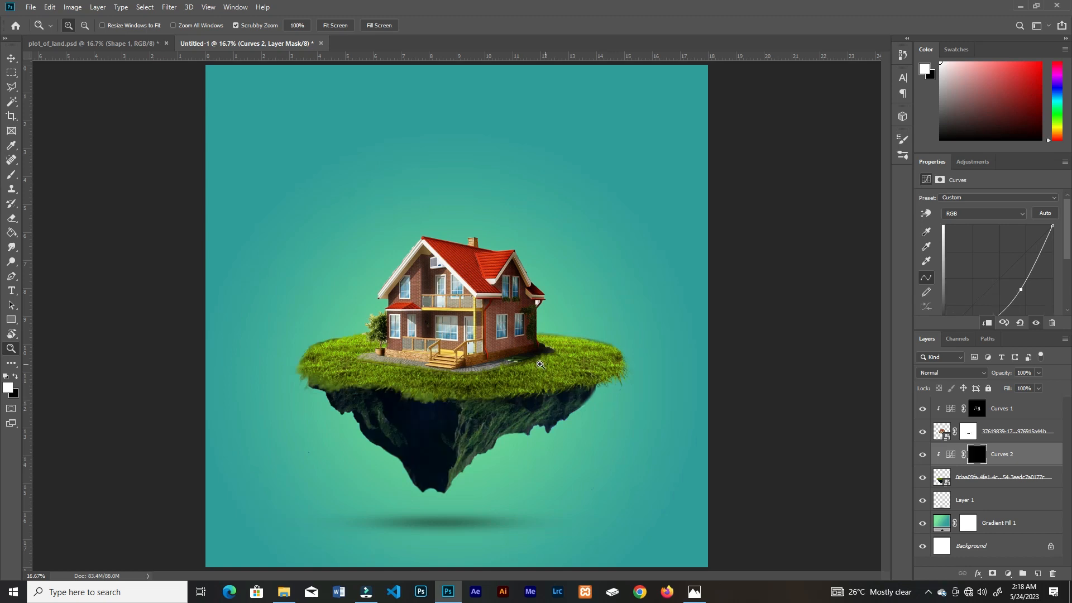
Step: Paint a cast shadow on the grass along the house's right side in white on the island's Curves mask with a 150 px brush
key("ctrl+plus")
key("ctrl+plus")
key("ctrl+plus")
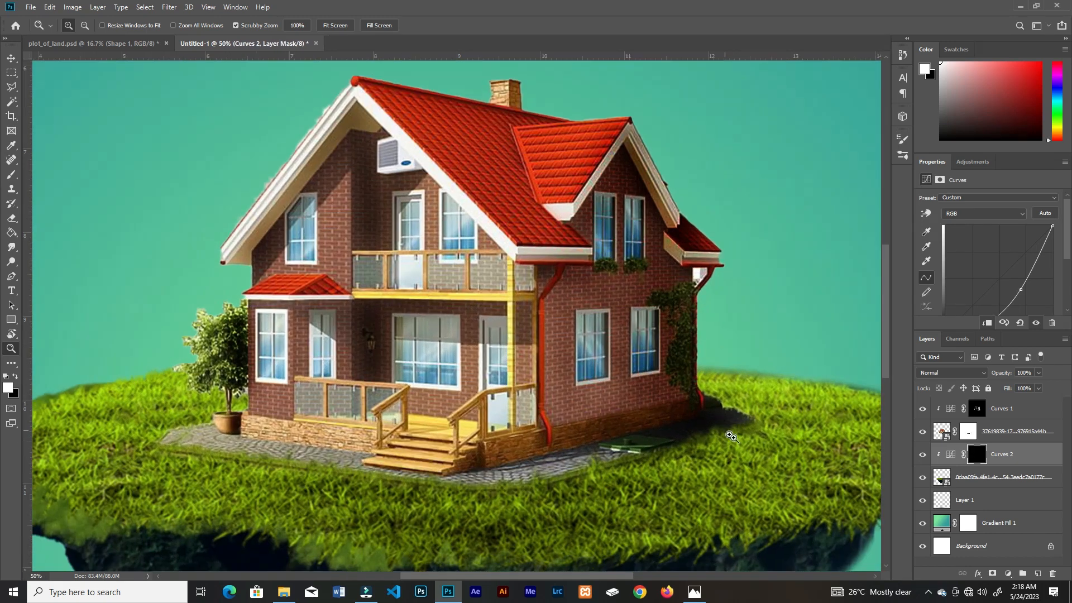
mouse_move(708, 412)
left_mouse_down()
mouse_move(518, 328)
mouse_move(557, 335)
left_mouse_up()
key("b")
key("bracketleft")
key("bracketleft")
key("bracketleft")
key("bracketleft")
mouse_move(485, 388)
left_mouse_down()
mouse_move(581, 334)
mouse_move(544, 366)
mouse_move(570, 320)
mouse_move(614, 315)
mouse_move(547, 314)
mouse_move(508, 297)
left_mouse_up()
scroll(536, 355, "down", 1)
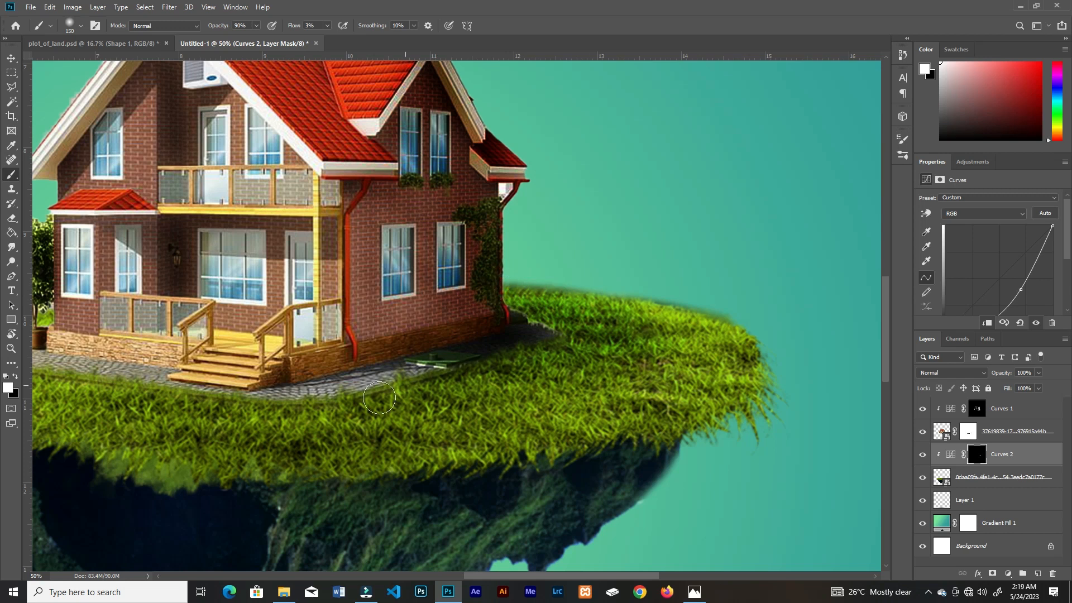
Step: Widen and soften the grass shadow to the right of the house with a 300 px brush
key("bracketright")
key("bracketright")
key("bracketright")
key("bracketright")
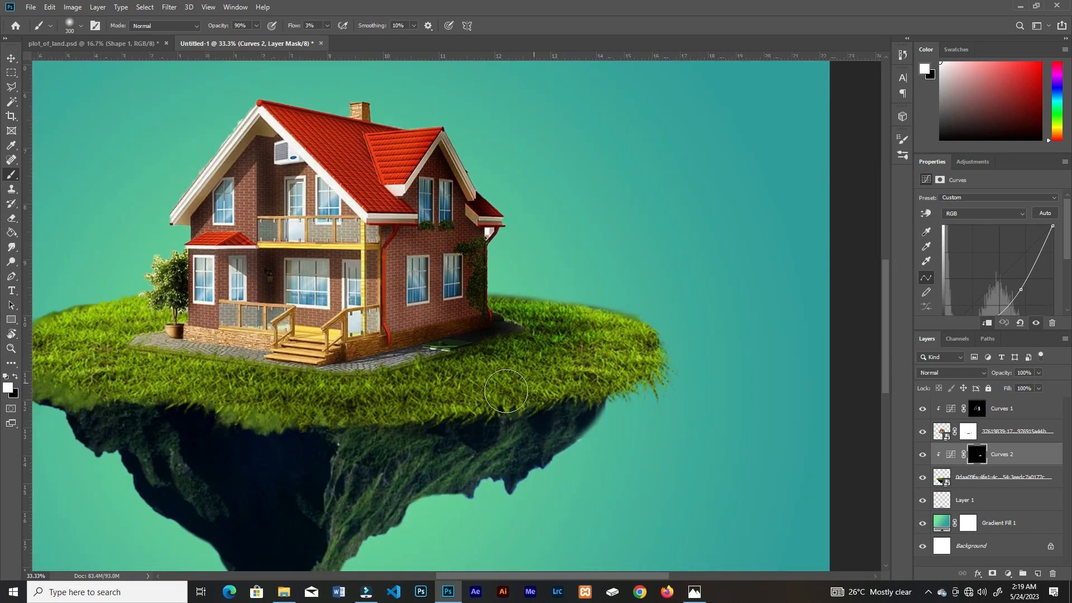
mouse_move(433, 368)
left_mouse_down()
mouse_move(569, 322)
mouse_move(598, 348)
mouse_move(494, 390)
mouse_move(440, 389)
mouse_move(519, 325)
mouse_move(550, 325)
mouse_move(491, 372)
mouse_move(553, 331)
mouse_move(600, 325)
mouse_move(590, 354)
mouse_move(476, 341)
mouse_move(519, 328)
left_mouse_up()
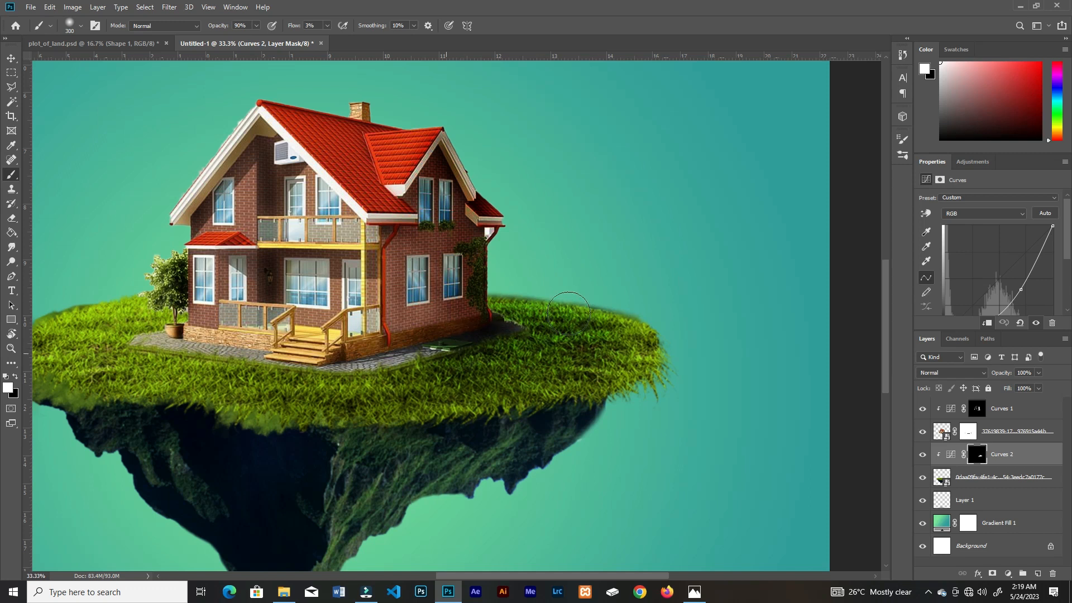
key("ctrl+minus")
key("ctrl+minus")
key("ctrl+minus")
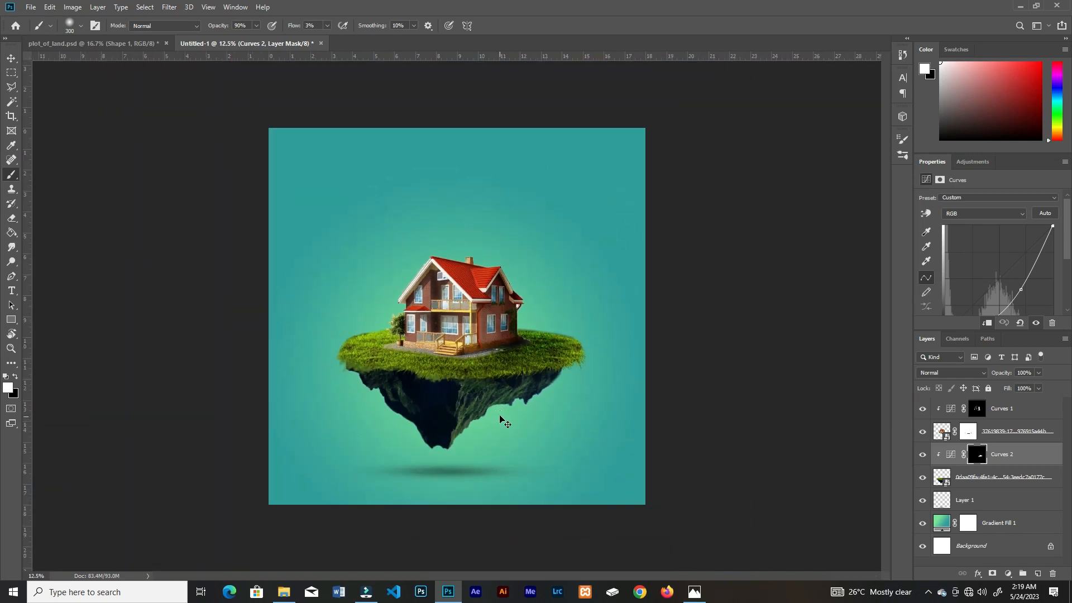
Step: Reduce the opacity of the house's Curves adjustment layer to 83%
key("ctrl+plus")
left_click(975, 411)
left_click(1039, 373)
left_click_drag(1041, 385, 1032, 387)
left_click(562, 352)
key("bracketleft")
key("bracketleft")
key("bracketleft")
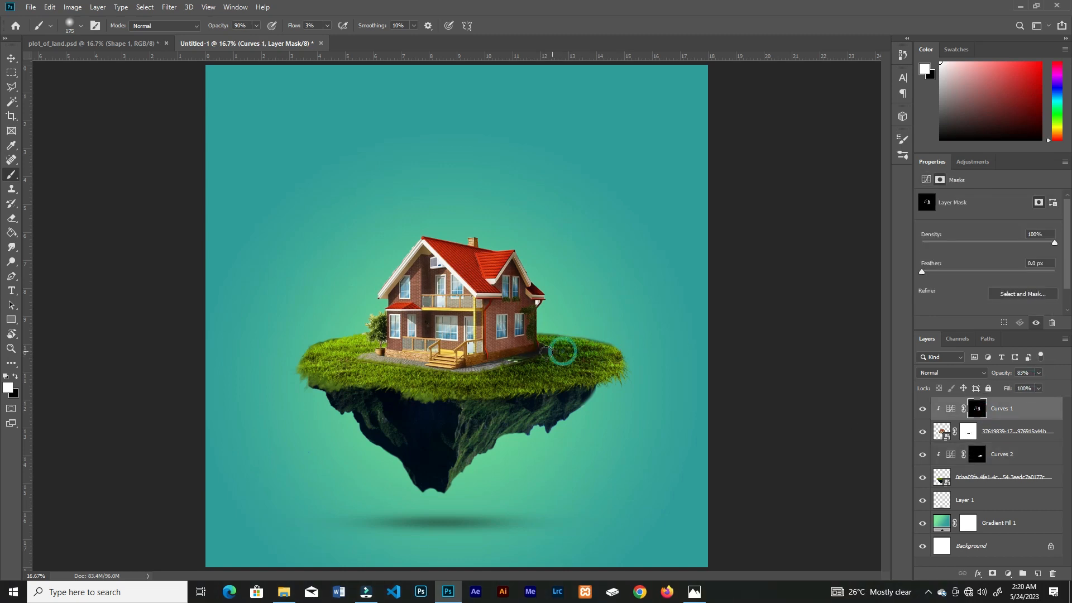
key("shift+5")
key("bracketright")
key("ctrl+minus")
key("ctrl+minus")
key("ctrl+plus")
key("ctrl+plus")
key("ctrl+plus")
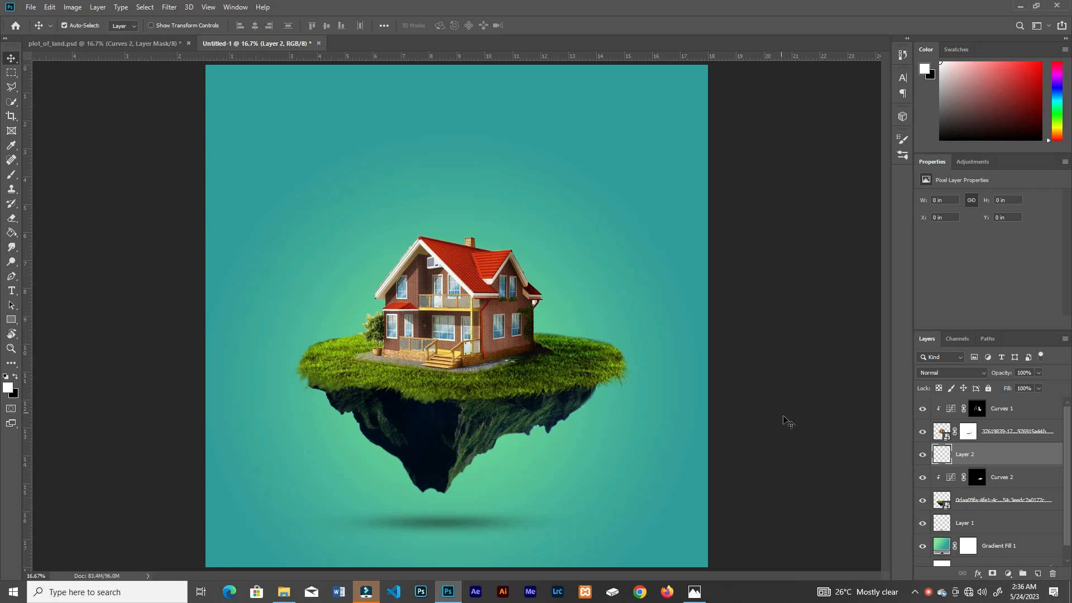
Step: Replace the empty layer with a new one above the island's Curves adjustment and start the Tree render filter with the Oak Tree type
key("Delete")
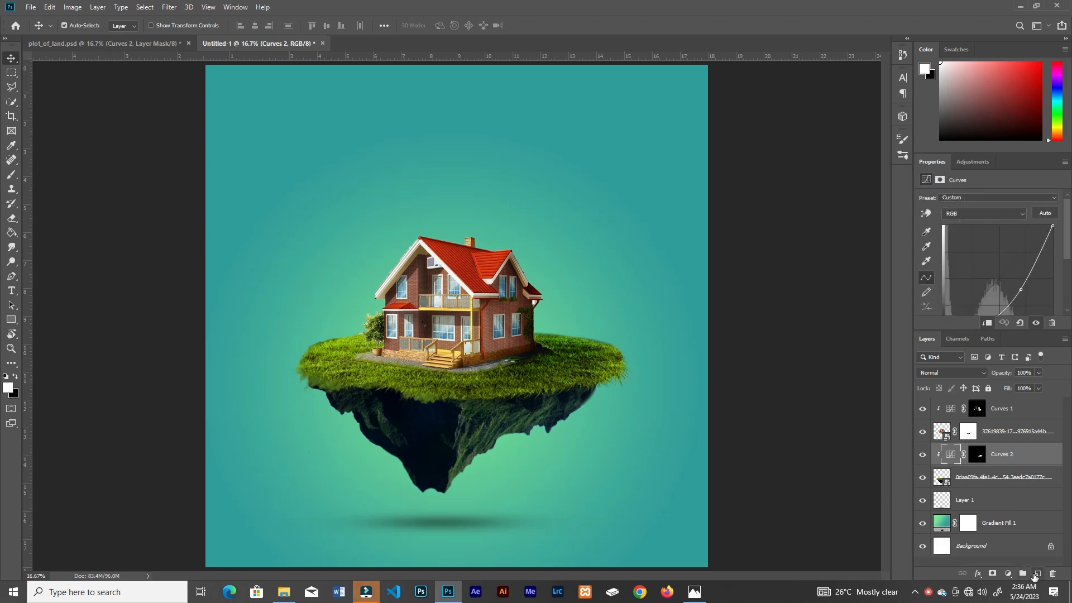
left_click(1037, 574)
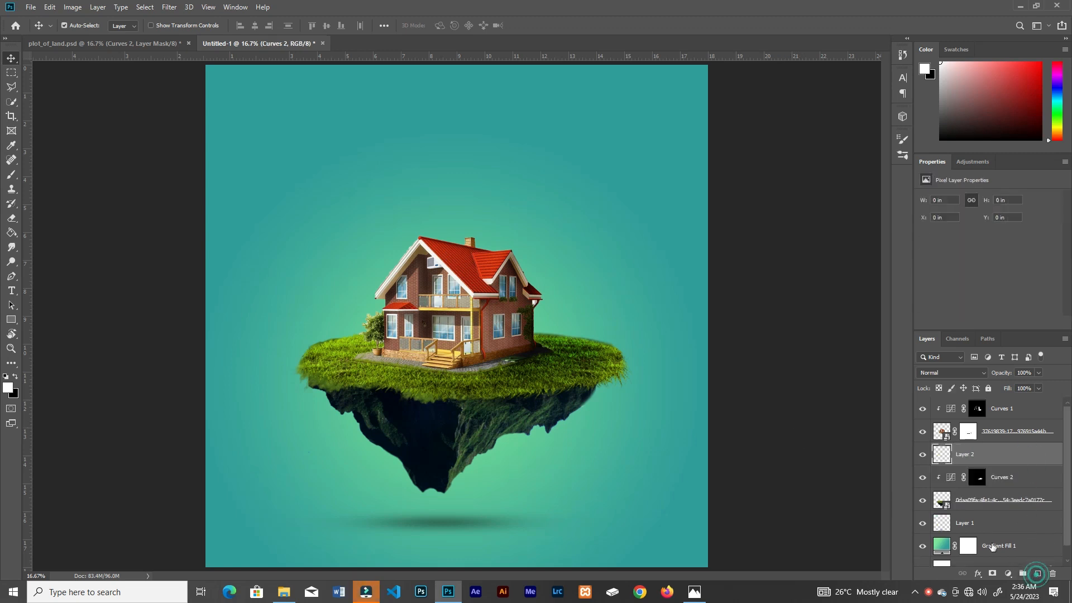
left_click(170, 7)
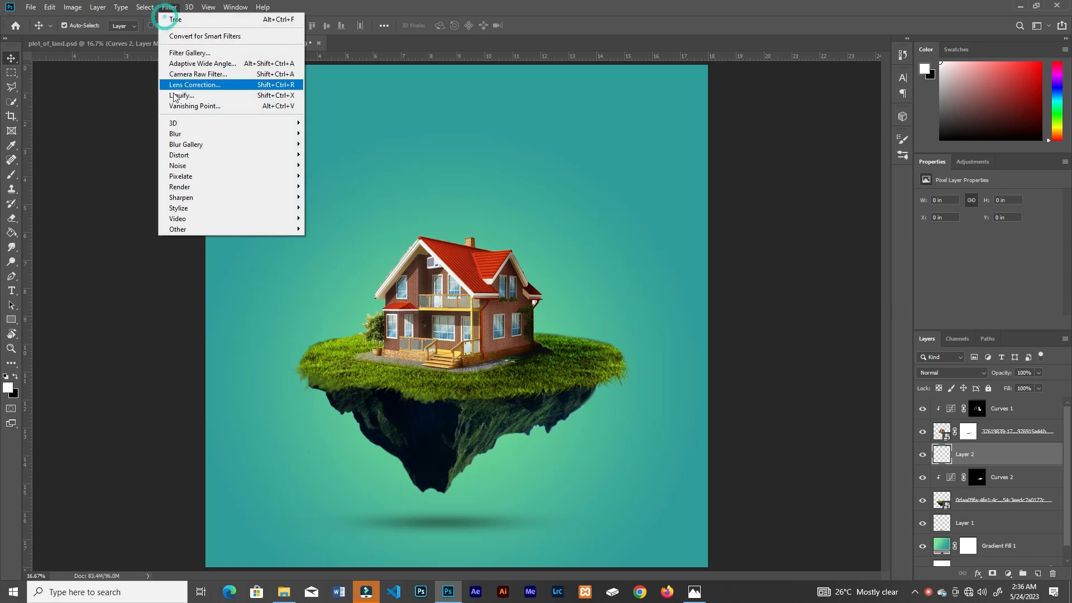
left_click(186, 186)
left_click(337, 209)
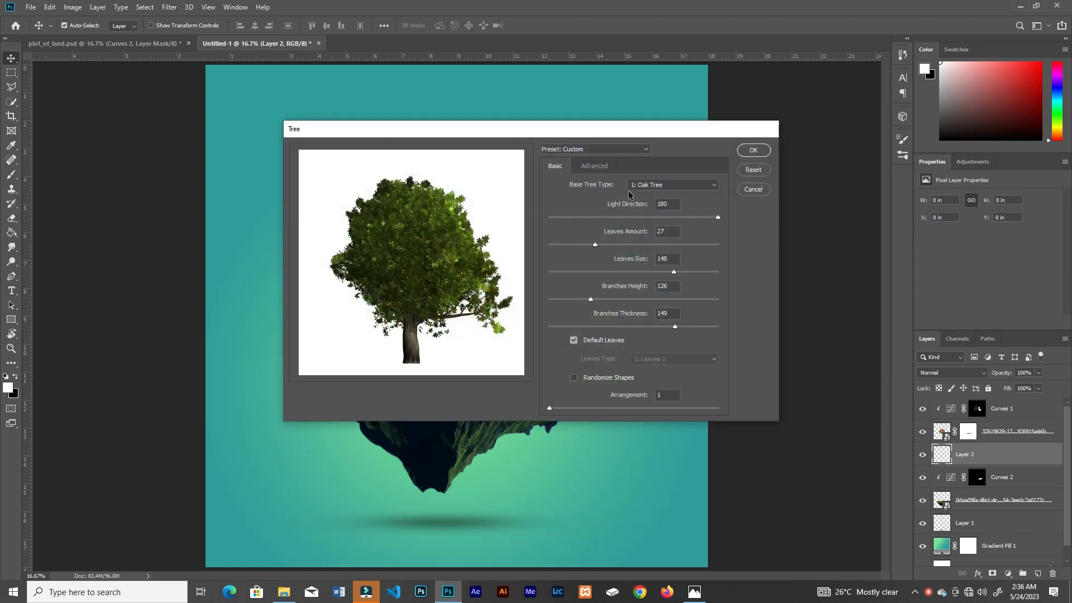
left_click(657, 187)
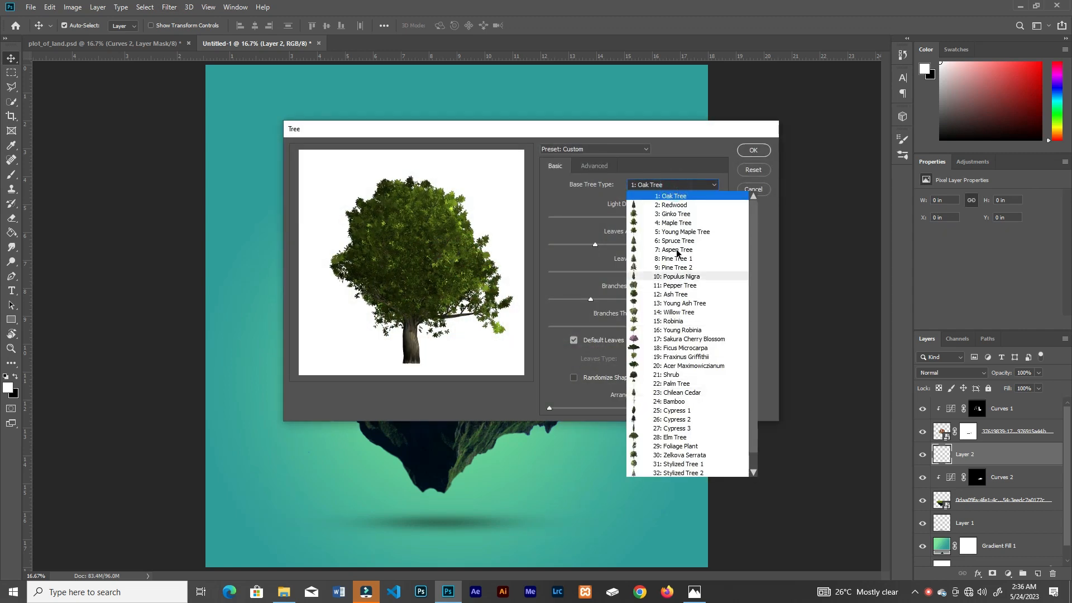
left_click(681, 196)
left_click(681, 188)
left_click(680, 187)
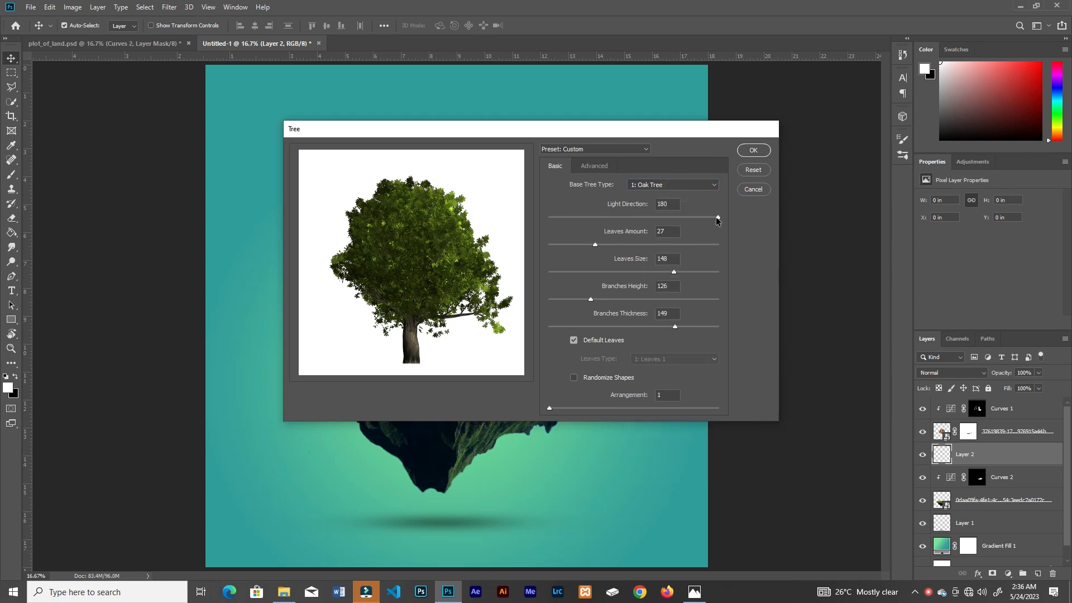
Step: Compare light directions 0 and 180, keep 180 and the custom green leaf colour, and render the oak tree
left_click_drag(718, 217, 585, 221)
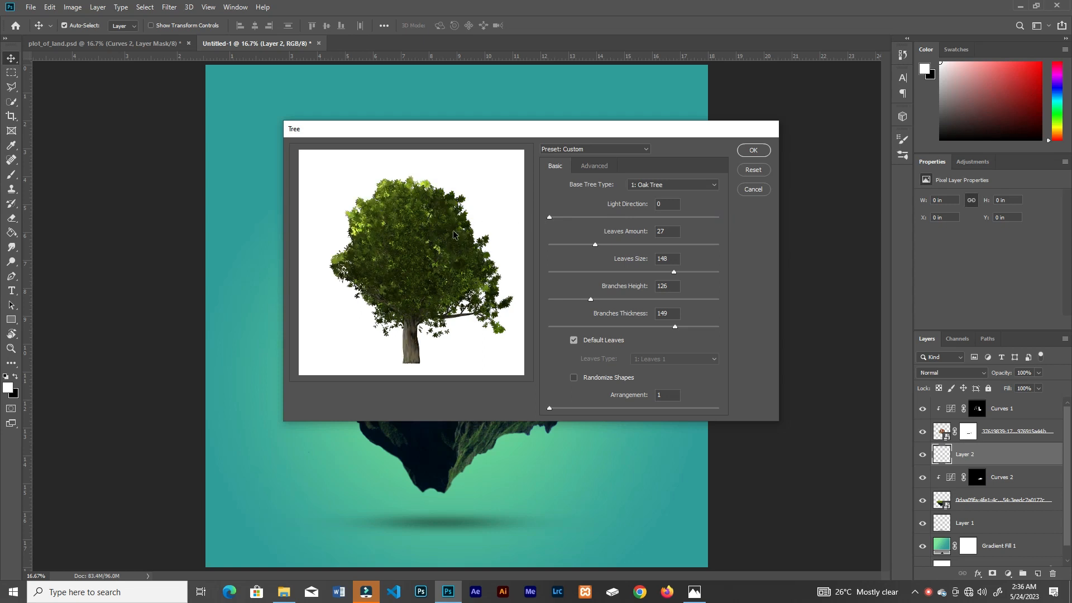
left_click_drag(548, 218, 745, 239)
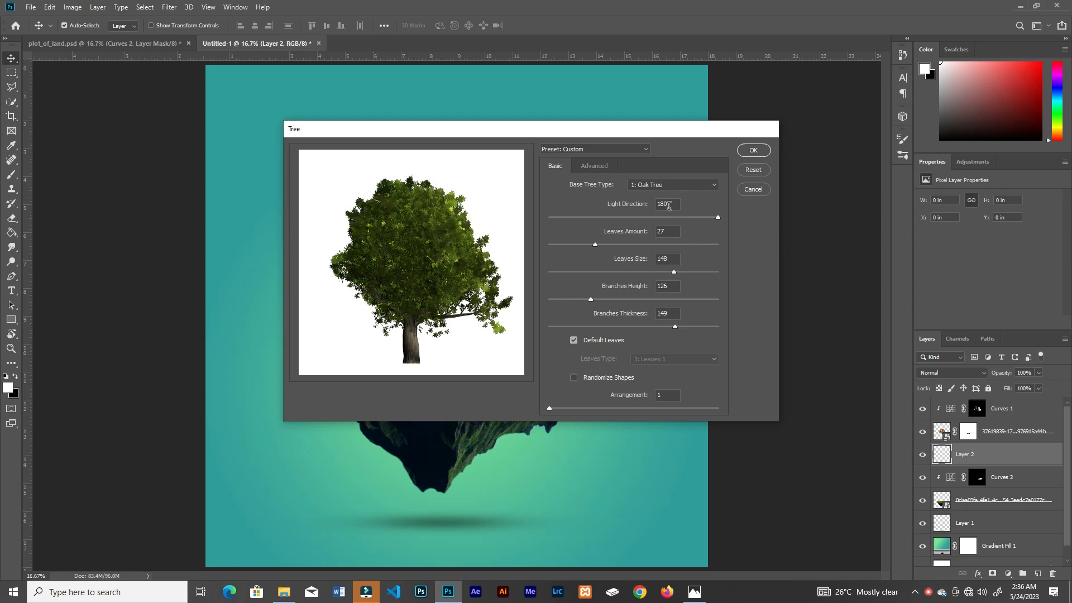
left_click(594, 166)
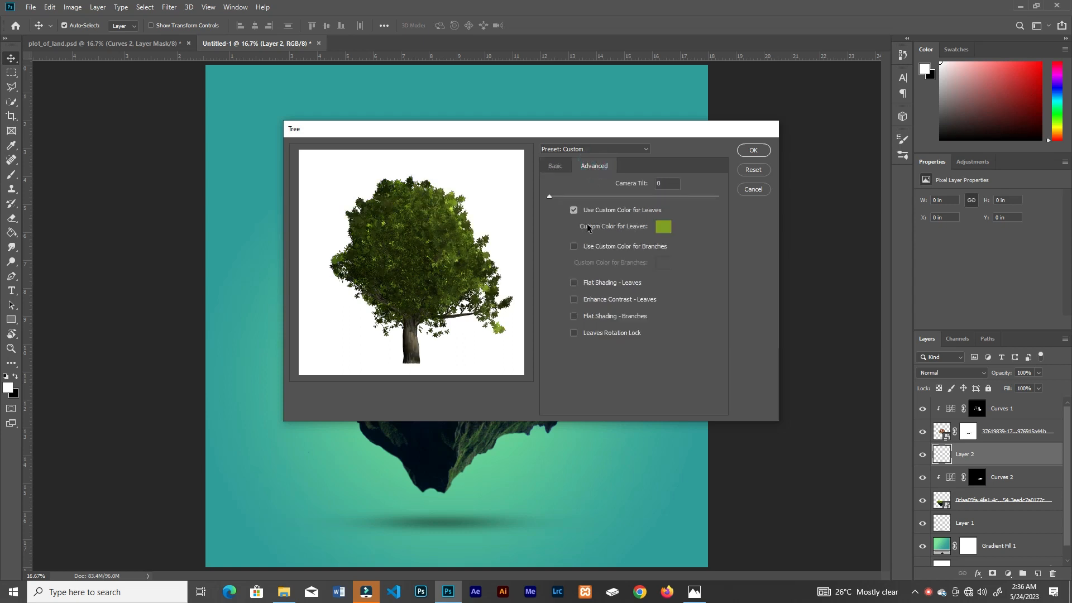
left_click(664, 228)
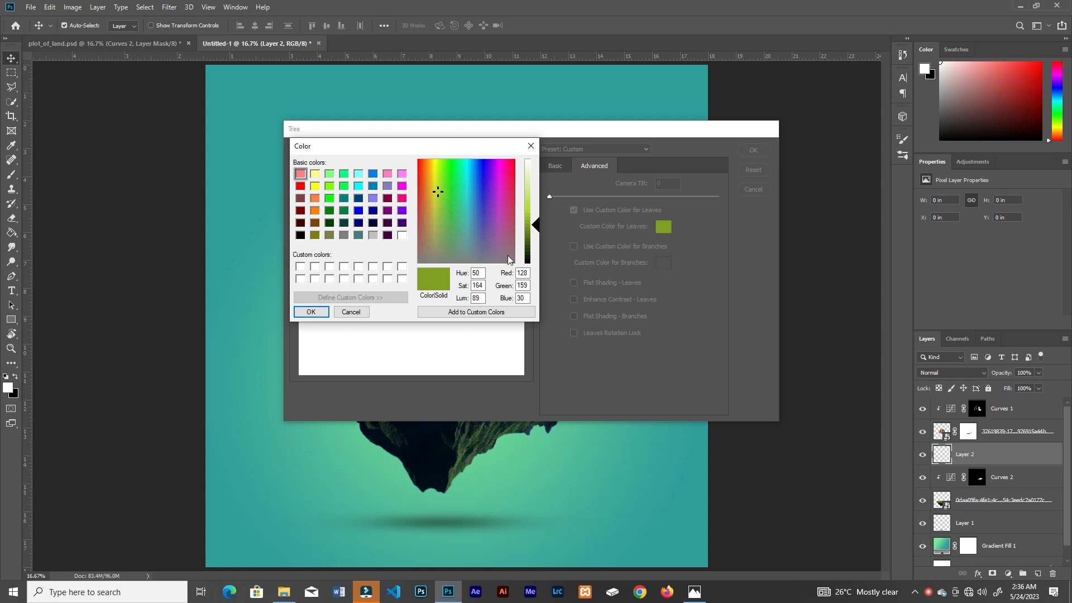
left_click(353, 313)
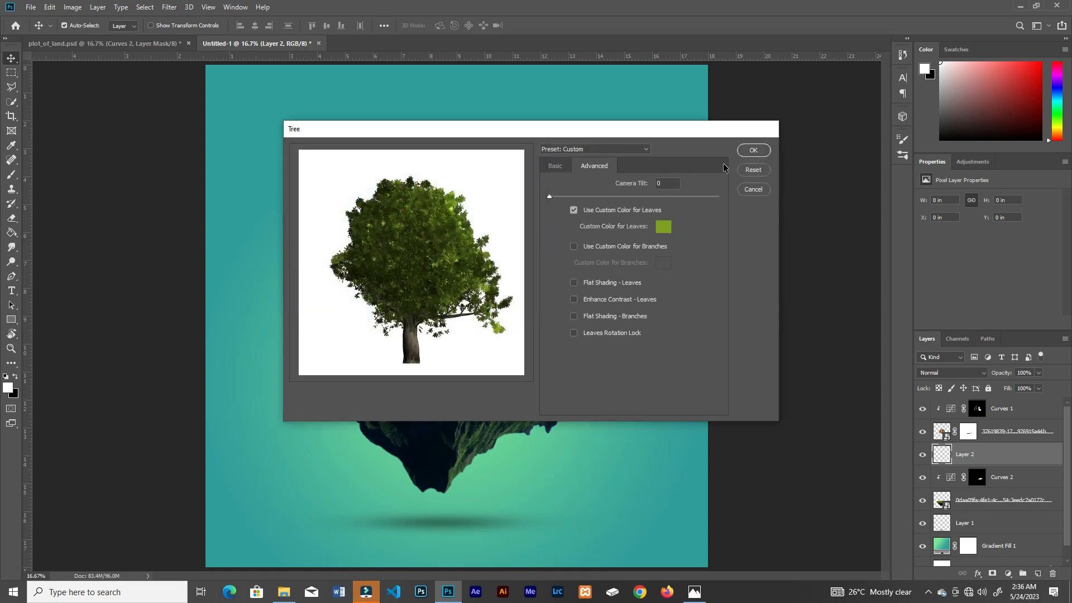
left_click(754, 151)
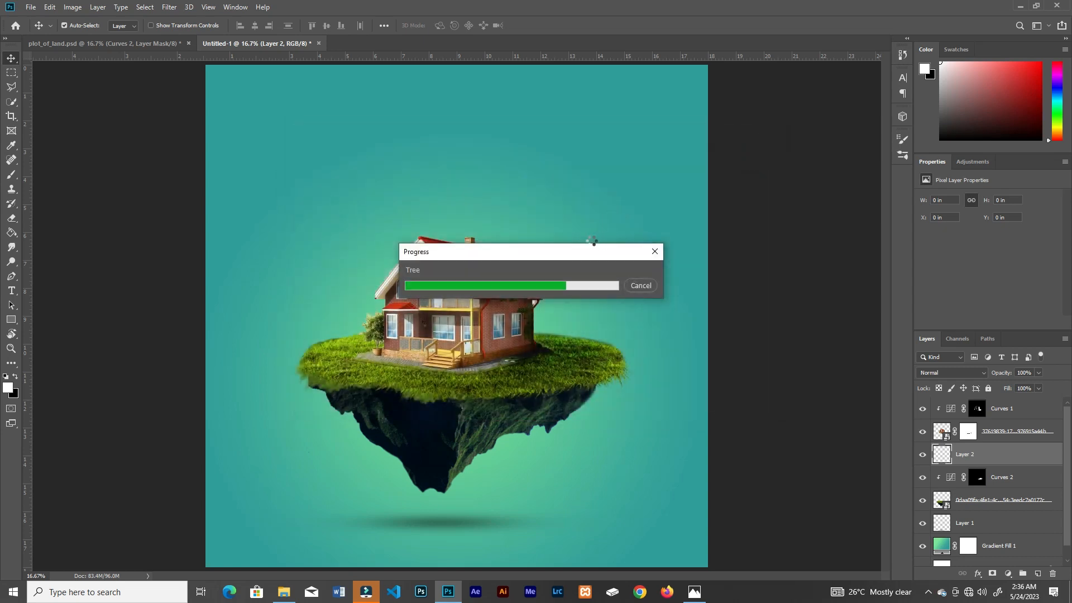
Step: Scale the tree to about 4.71 × 4.82 in, flip it horizontally, and place it on the grass to the left of the house
key("ctrl+t")
left_click_drag(686, 122, 534, 213)
left_click_drag(540, 322, 390, 265)
right_click(348, 280)
left_click(389, 420)
left_click_drag(409, 192, 393, 206)
left_click_drag(348, 244, 340, 259)
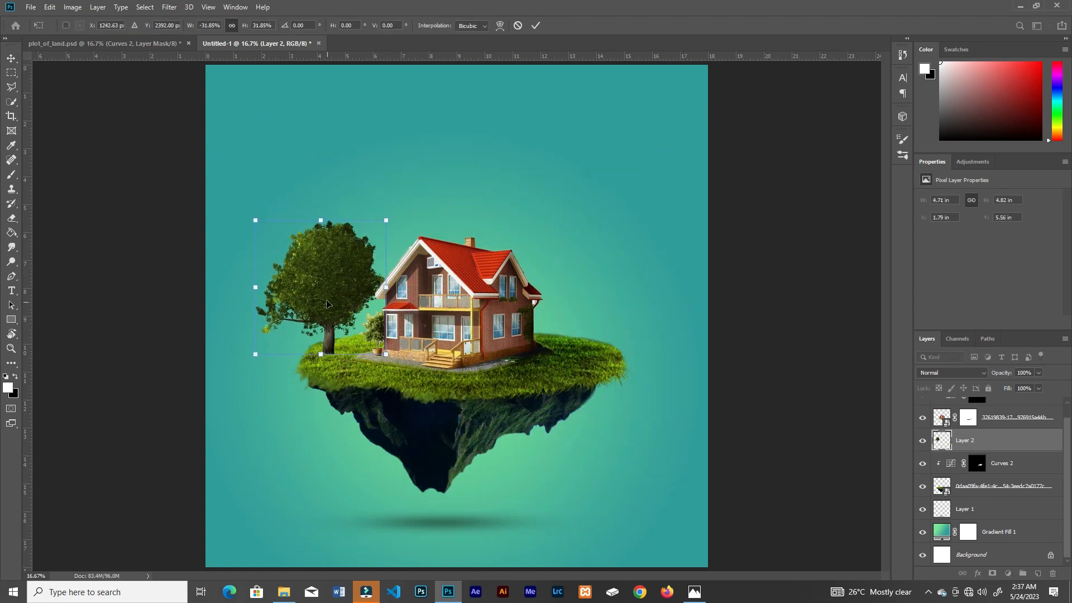
left_click(535, 25)
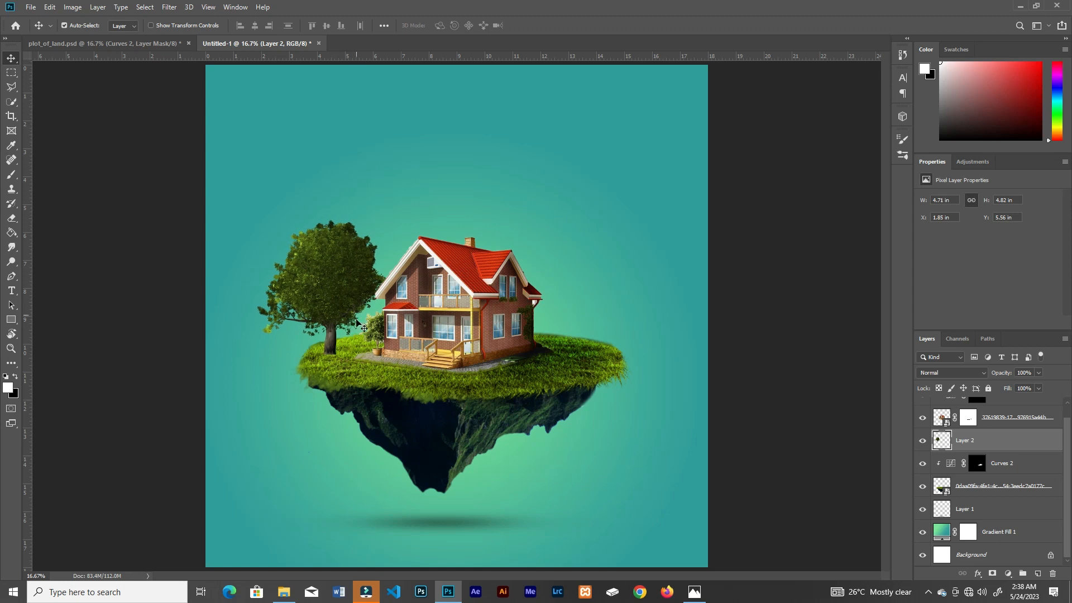
Step: Add a layer mask to the tree layer and ready a soft round brush with black as the foreground colour
key("ctrl+plus")
key("ctrl+plus")
left_click_drag(352, 333, 527, 371)
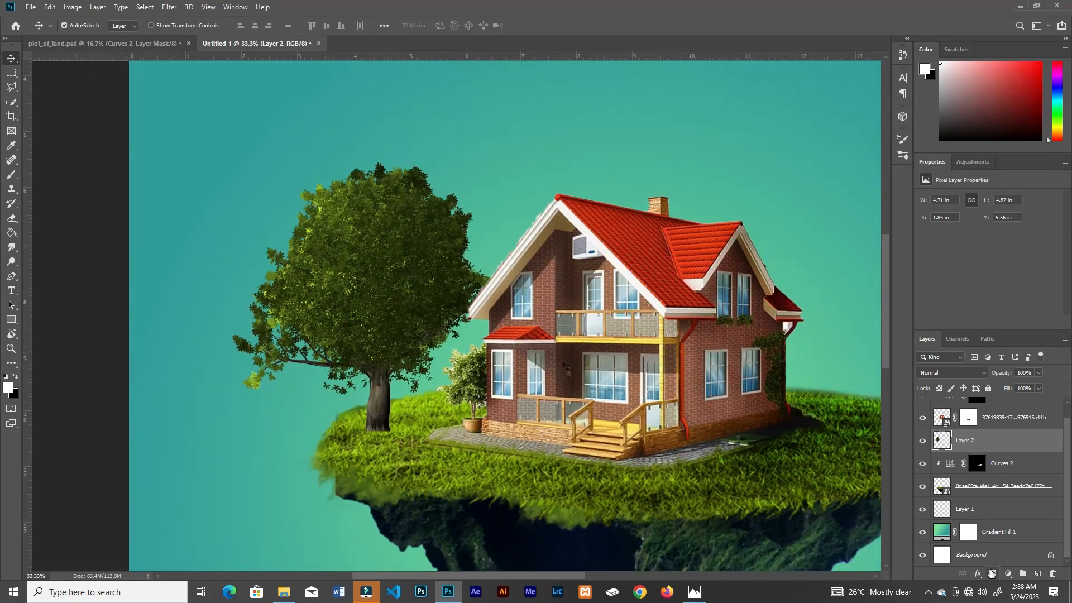
left_click(992, 573)
key("x")
key("b")
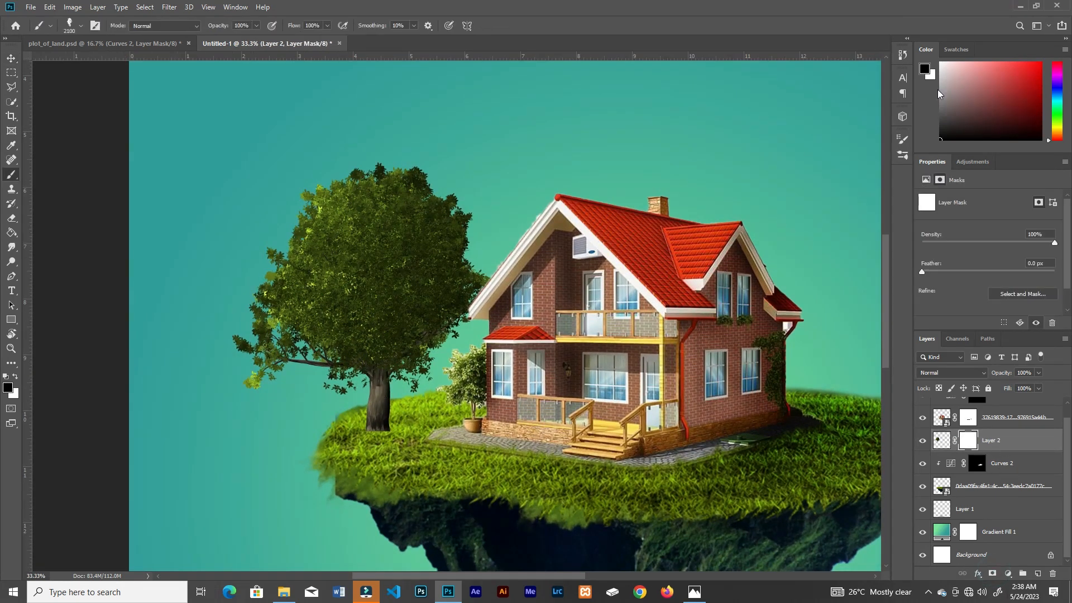
left_click(903, 154)
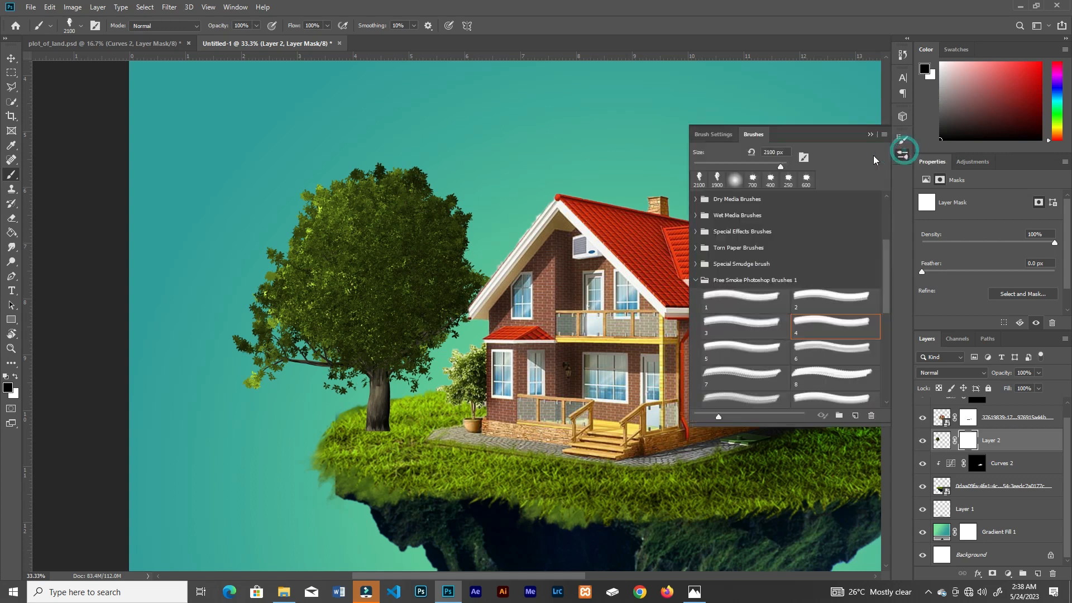
left_click(733, 182)
left_click(869, 134)
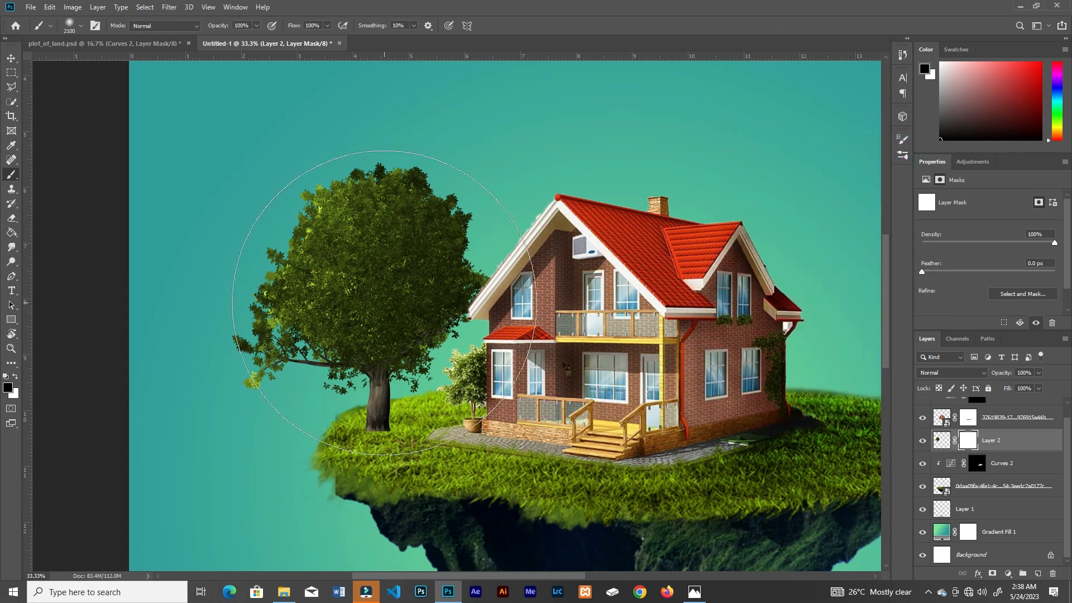
Step: Shrink the brush to 9 px, set its flow to about 15%, and mask the trunk's base so it blends into the grass
key("bracketleft")
key("bracketleft")
key("bracketleft")
key("bracketleft")
key("bracketleft")
key("bracketleft")
key("bracketleft")
key("bracketleft")
key("bracketleft")
left_click_drag(327, 25, 280, 47)
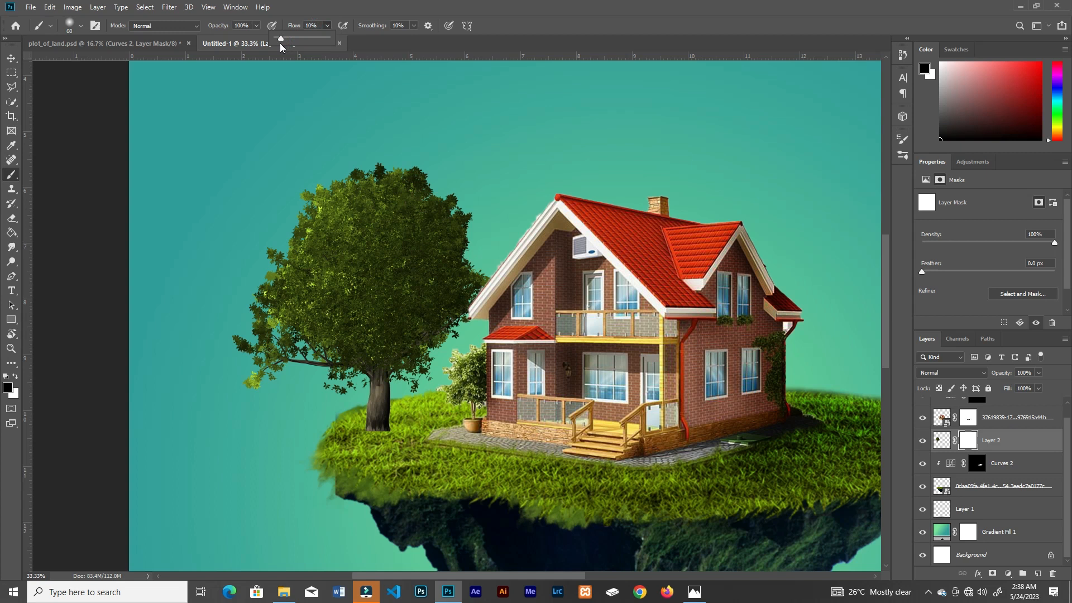
key("ctrl+plus")
key("ctrl+plus")
left_click_drag(314, 558, 363, 342)
key("bracketleft")
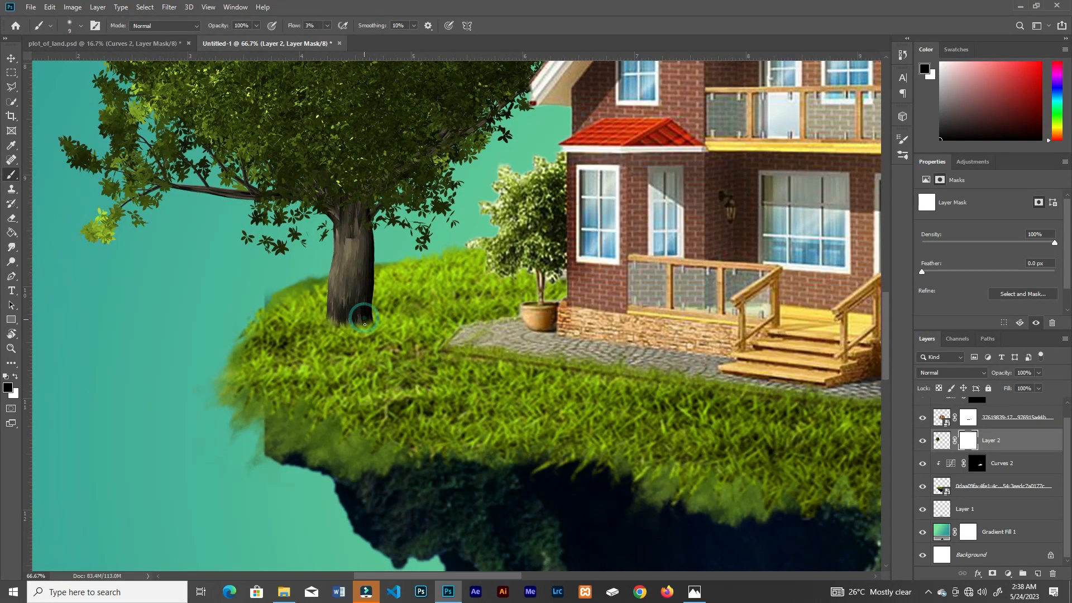
left_click_drag(326, 26, 334, 43)
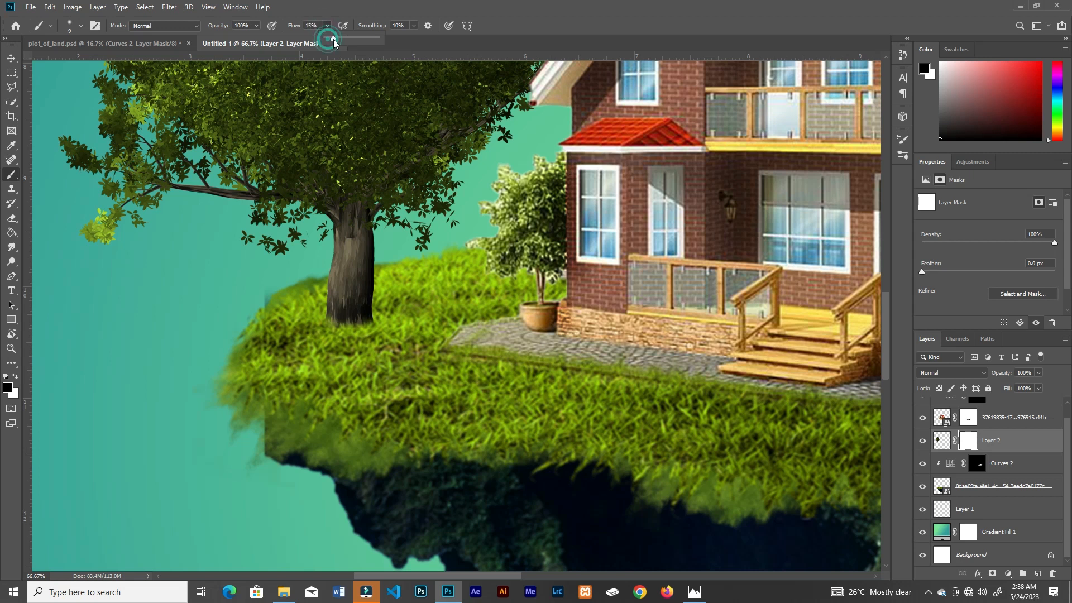
left_click(360, 333)
Step: Create a new layer above the tree and stamp one soft dark brush spot at full flow as the shadow
key("ctrl+0")
left_click(1038, 575)
left_click(483, 208)
key("ctrl+z")
key("x")
left_click(493, 216)
key("ctrl+z")
left_click_drag(327, 26, 374, 41)
left_click(493, 203)
Step: Flatten the dark spot into a thin ellipse about 2.5 × 0.4 in and place it under the tree trunk
key("ctrl+t")
left_click_drag(492, 75, 493, 191)
left_click_drag(622, 203, 601, 203)
left_click_drag(534, 209, 374, 359)
key("ctrl+plus")
key("ctrl+plus")
left_click_drag(620, 370, 476, 380)
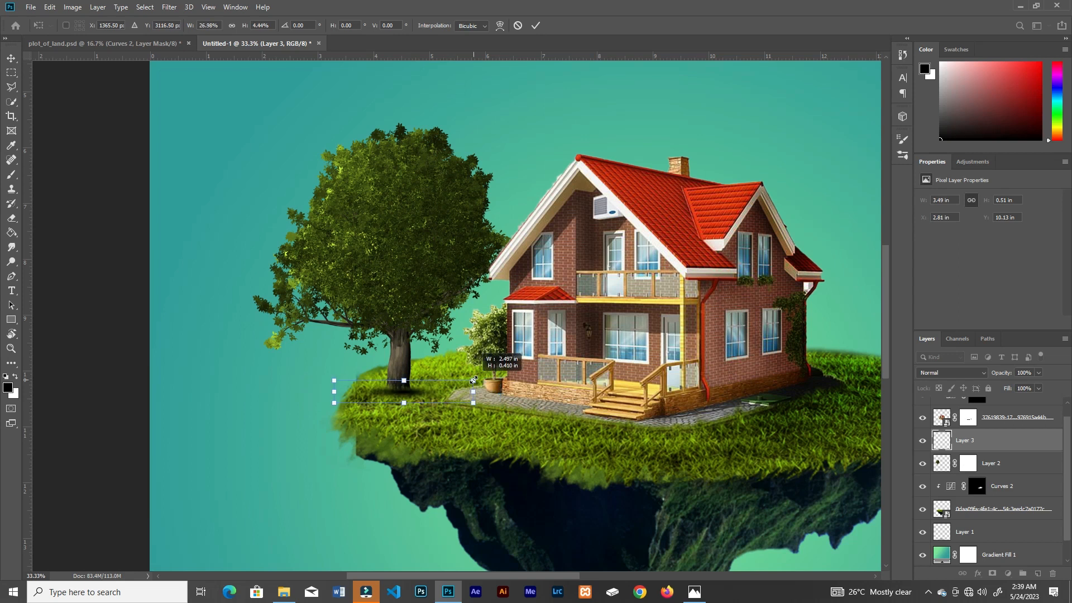
left_click(535, 25)
Step: Reduce the tree shadow layer's opacity to 85%
key("v")
left_click(1038, 373)
left_click_drag(1041, 386, 1026, 389)
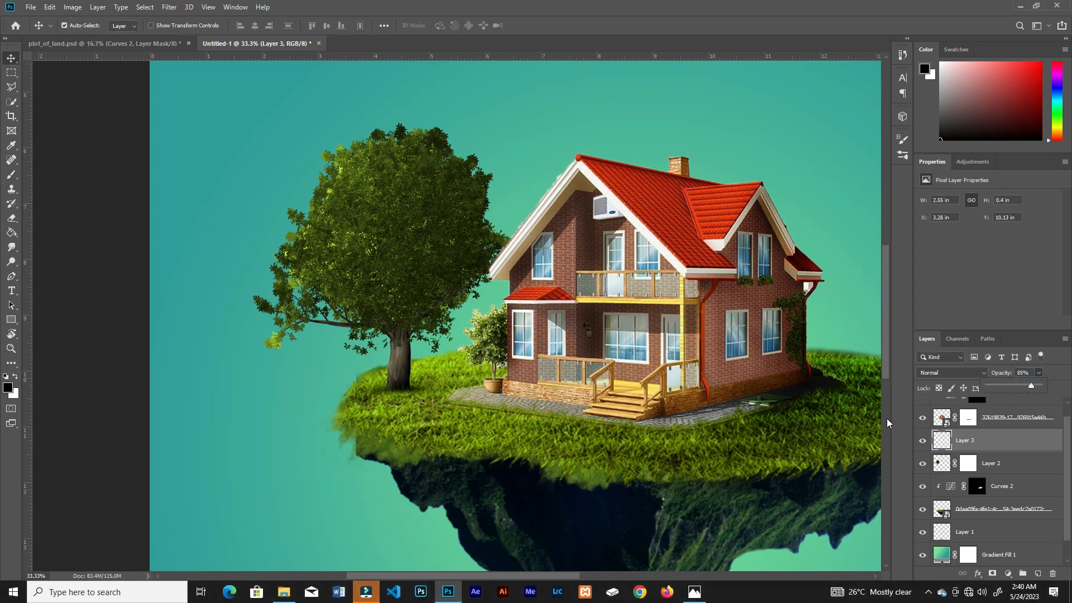
key("ctrl+minus")
key("ctrl+minus")
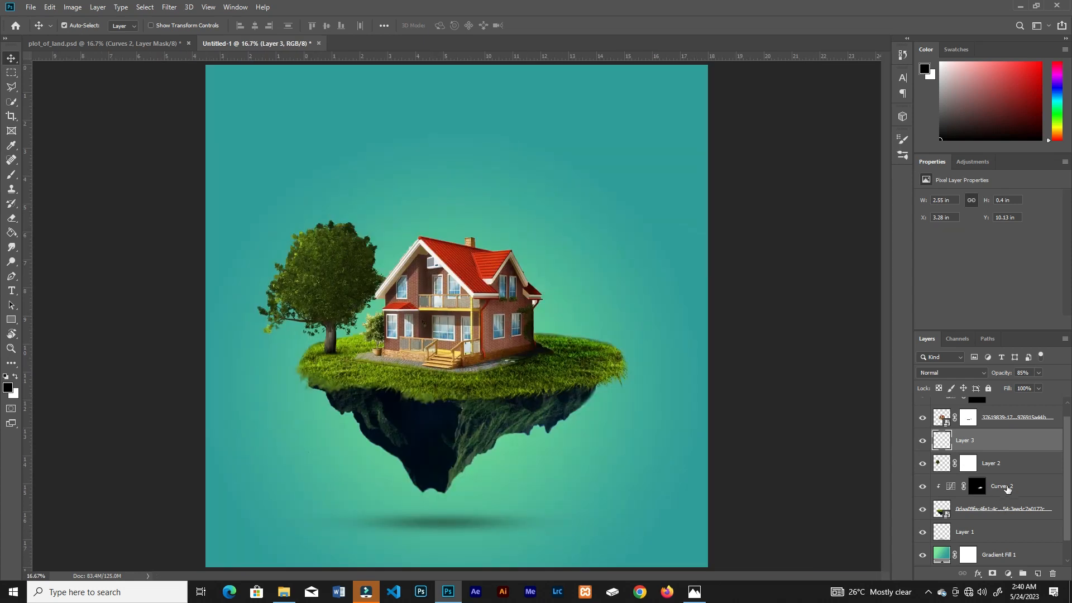
Step: Add a Curves adjustment clipped to the tree layer, raise the curve to brighten it strongly, and invert its mask to black
left_click(1027, 463)
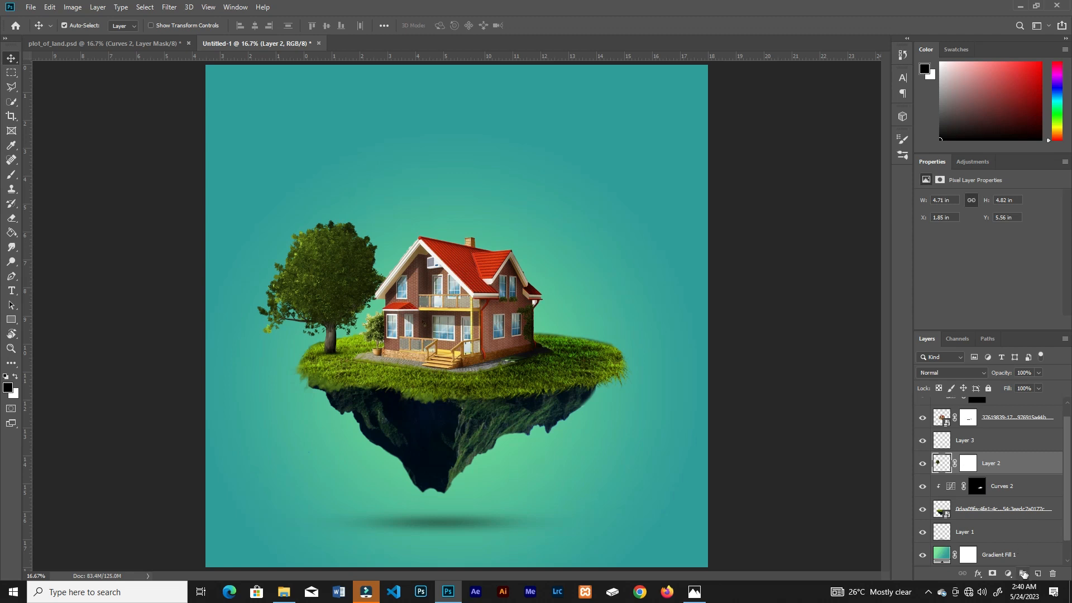
left_click(1009, 574)
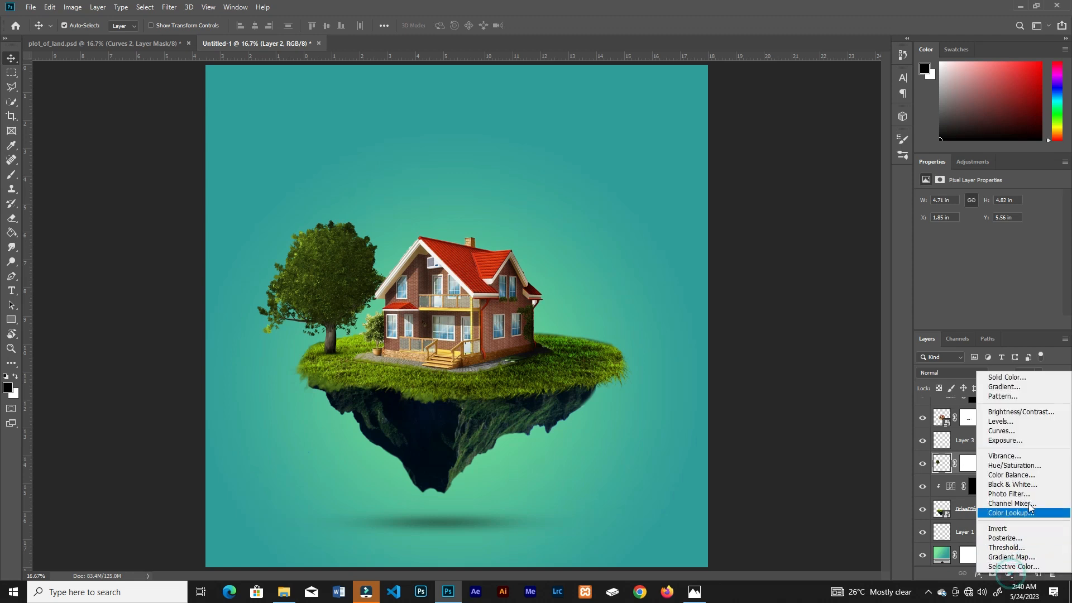
left_click(1015, 437)
left_click_drag(1004, 275, 981, 254)
left_click(988, 322)
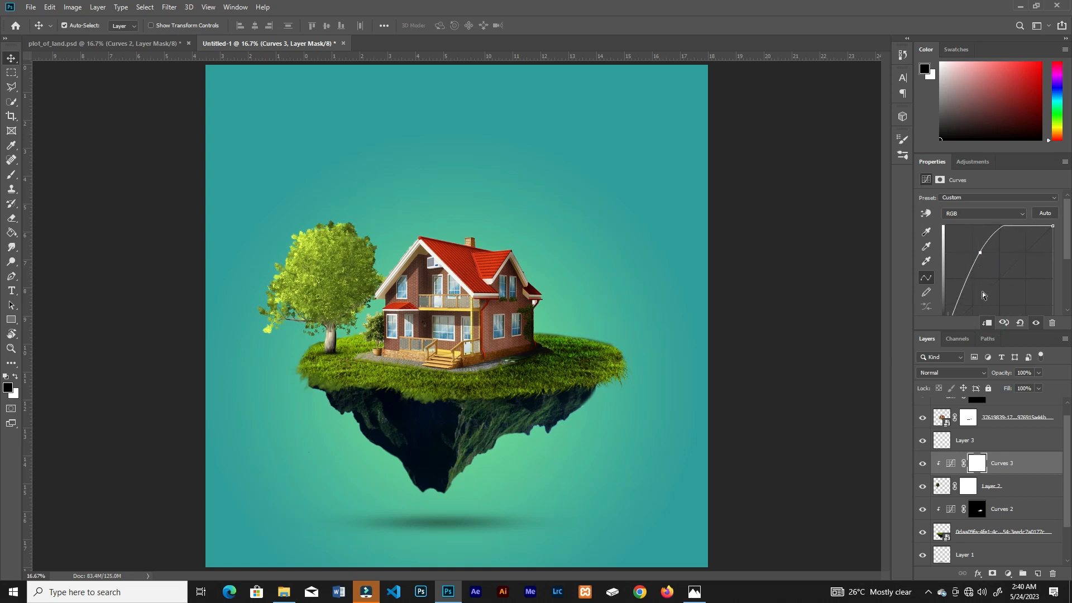
key("ctrl+i")
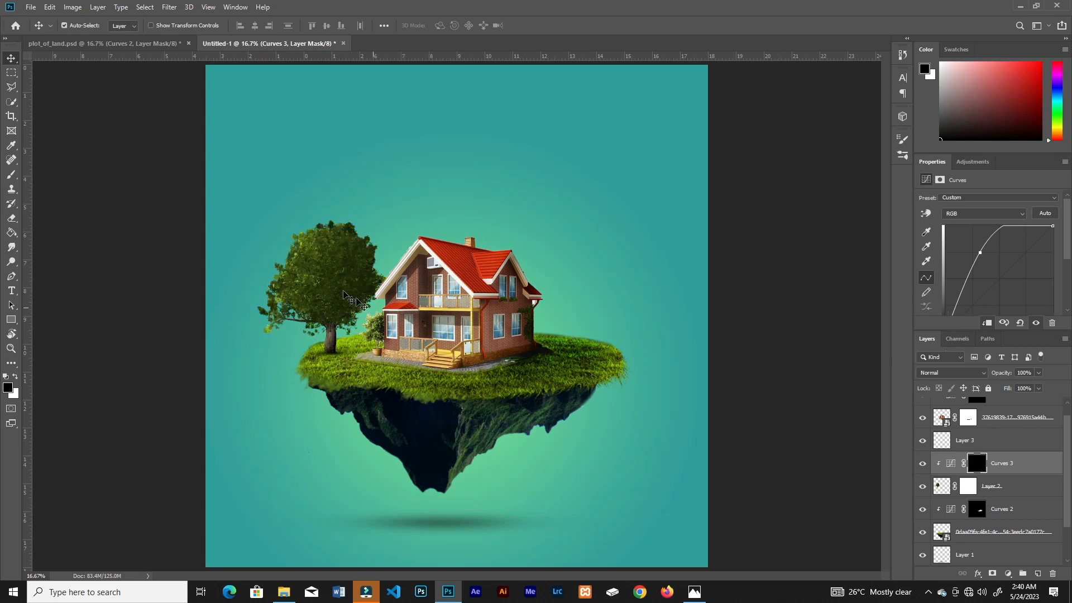
Step: Paint white with a soft brush at low flow on the tree's Curves mask to brighten the upper-left side of the canopy
key("ctrl+plus")
key("ctrl+plus")
left_click_drag(305, 291, 491, 452)
key("b")
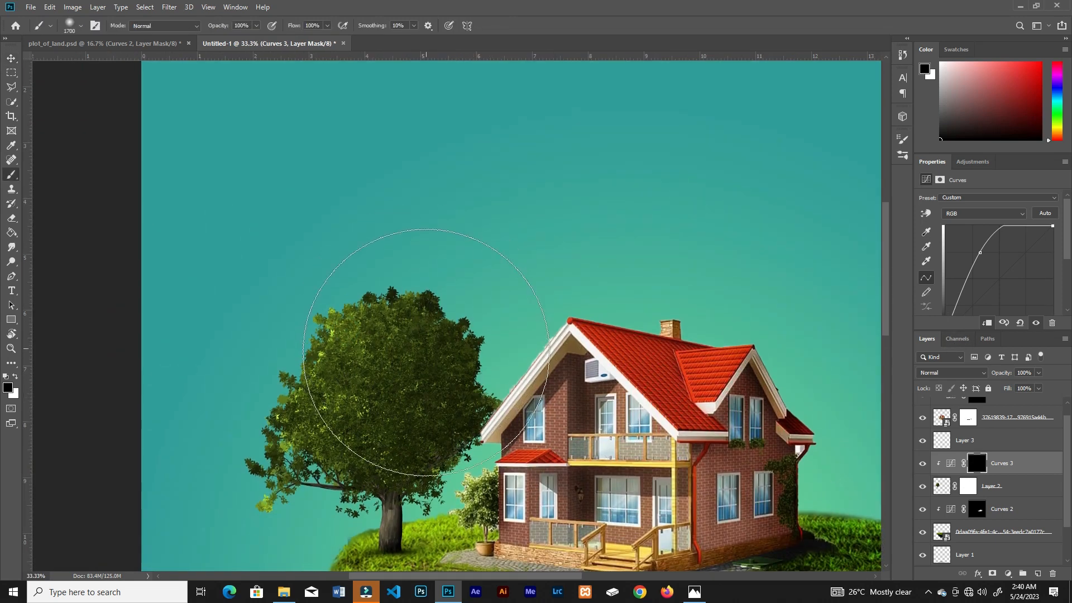
key("bracketleft")
key("bracketleft")
key("bracketleft")
key("bracketleft")
key("bracketleft")
key("bracketleft")
key("bracketleft")
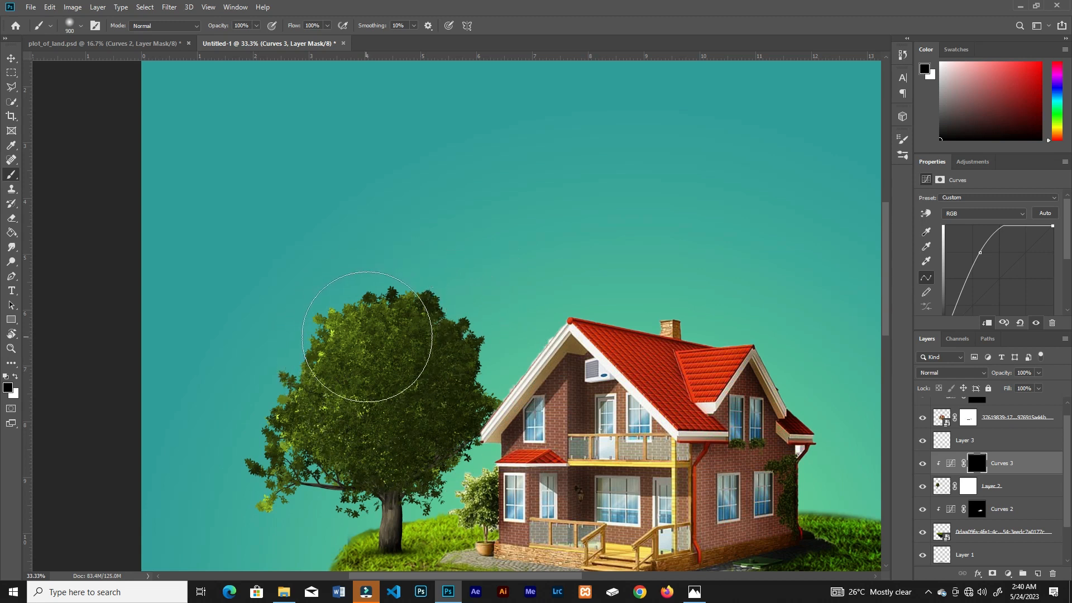
left_click_drag(375, 328, 361, 332)
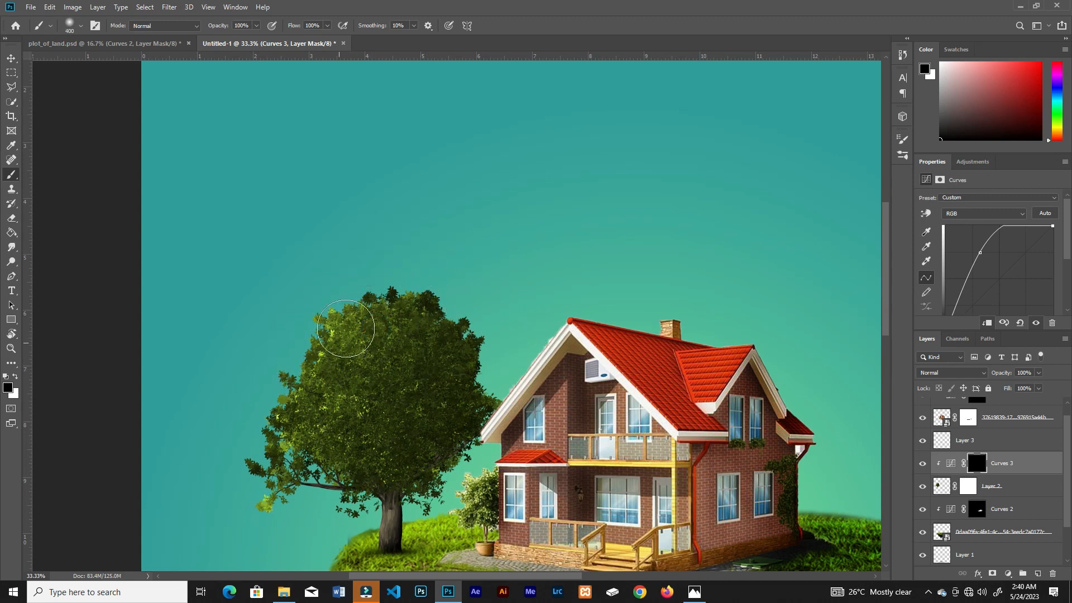
key("x")
left_click(328, 25)
left_click_drag(278, 42, 277, 41)
mouse_move(342, 333)
left_mouse_down()
mouse_move(241, 481)
mouse_move(319, 445)
mouse_move(336, 396)
mouse_move(387, 367)
mouse_move(376, 453)
mouse_move(384, 311)
mouse_move(399, 292)
mouse_move(362, 294)
mouse_move(414, 385)
mouse_move(394, 445)
left_mouse_up()
key("ctrl+plus")
key("bracketleft")
key("bracketleft")
left_click_drag(340, 355, 266, 392)
Step: Raise the brush flow and paint stronger highlights along the leaves on the canopy's left edge
left_click(328, 25)
left_click_drag(329, 36, 369, 43)
left_click_drag(312, 305, 191, 515)
left_click_drag(287, 431, 342, 286)
left_click_drag(223, 452, 263, 391)
mouse_move(309, 317)
left_mouse_down()
mouse_move(325, 314)
mouse_move(345, 384)
mouse_move(255, 271)
left_mouse_up()
Step: Lower the flow, reduce the brush size, and paint subtle highlights on the lower canopy, the trunk and the left branch
left_click(328, 25)
left_click_drag(308, 39, 284, 42)
mouse_move(409, 320)
left_mouse_down()
mouse_move(412, 375)
mouse_move(383, 422)
left_mouse_up()
key("bracketleft")
key("bracketleft")
key("bracketleft")
key("bracketleft")
key("bracketleft")
key("bracketleft")
left_click_drag(405, 459, 394, 502)
left_click_drag(323, 428, 296, 413)
key("ctrl+minus")
key("ctrl+plus")
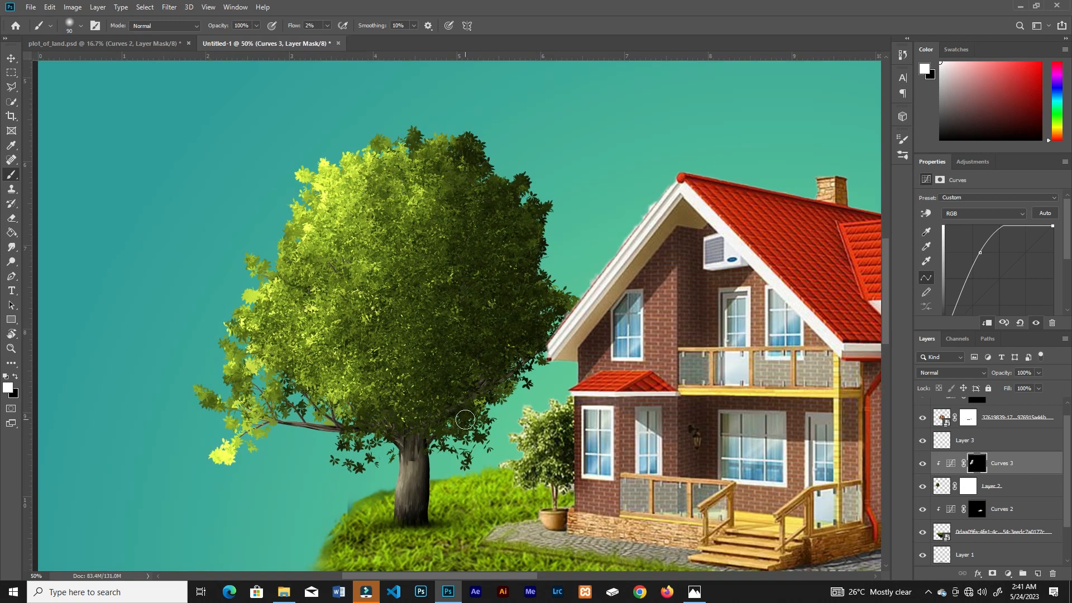
Step: Paint black at higher flow on the Curves mask to remove the highlight from the trunk's shaded right side
key("x")
left_click(327, 26)
left_click_drag(324, 39, 370, 39)
left_click_drag(427, 426, 434, 493)
key("ctrl+minus")
key("ctrl+minus")
key("ctrl+minus")
key("ctrl+minus")
key("ctrl+plus")
key("ctrl+plus")
Step: Set the brush flow to 2% and softly refine the canopy highlights with a 400 px white brush
left_click(328, 25)
left_click_drag(329, 39, 287, 44)
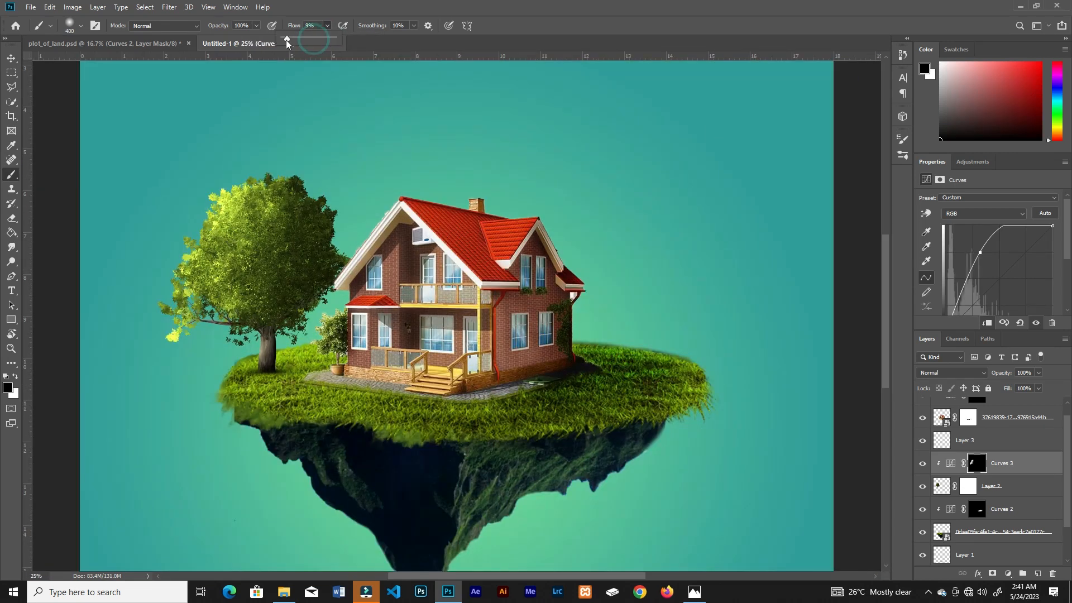
left_click(280, 239)
key("x")
mouse_move(283, 241)
left_mouse_down()
mouse_move(290, 311)
mouse_move(252, 323)
mouse_move(245, 234)
left_mouse_up()
key("ctrl+minus")
key("ctrl+plus")
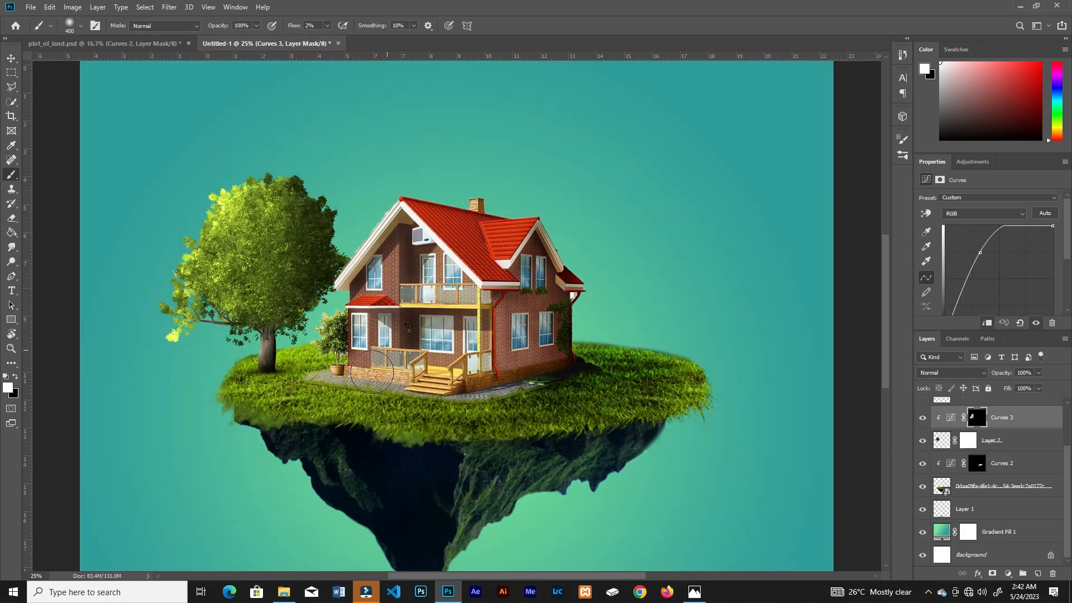
mouse_move(201, 219)
left_mouse_down()
mouse_move(196, 265)
mouse_move(235, 198)
mouse_move(224, 193)
mouse_move(187, 273)
left_mouse_up()
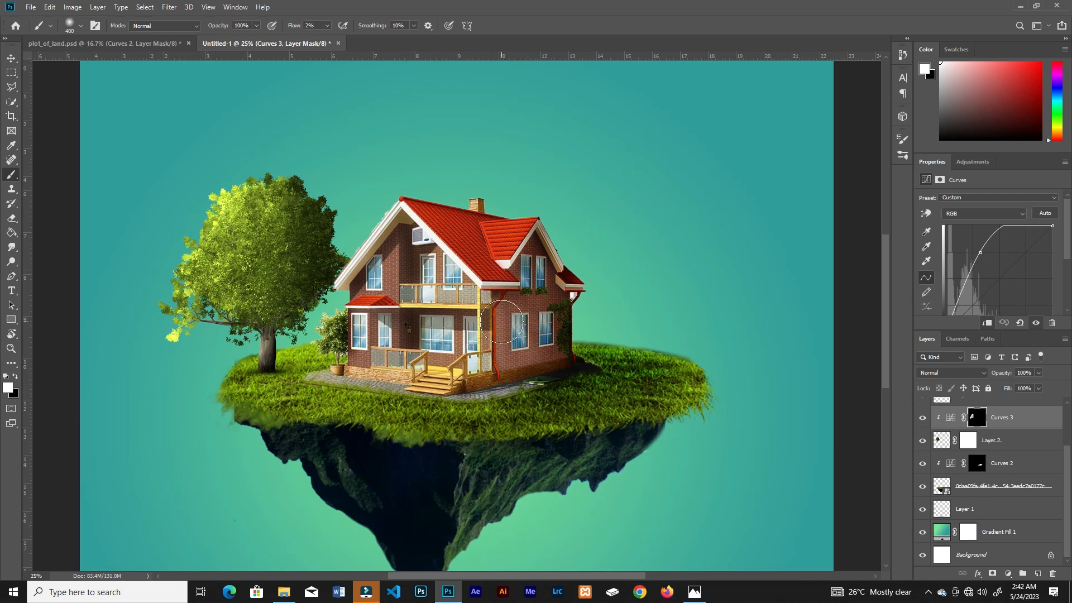
Step: Create a new layer above the island's Curves adjustment and choose the 2100 px cloud-shaped smoke brush
left_click(1060, 472)
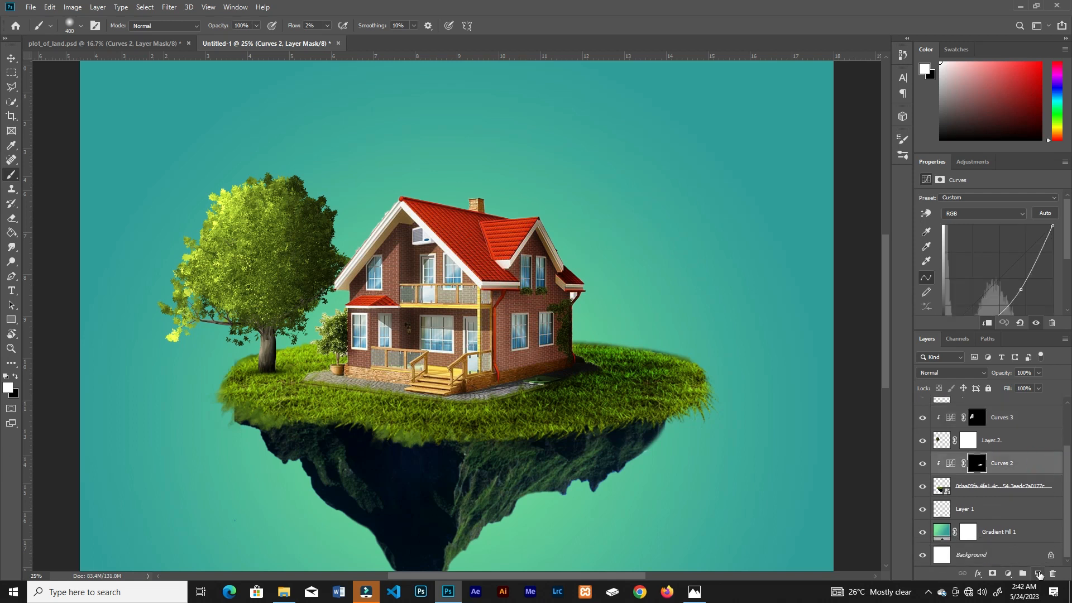
left_click(1039, 575)
key("x")
left_click(901, 151)
left_click(902, 139)
left_click(901, 155)
scroll(744, 300, "down", 3)
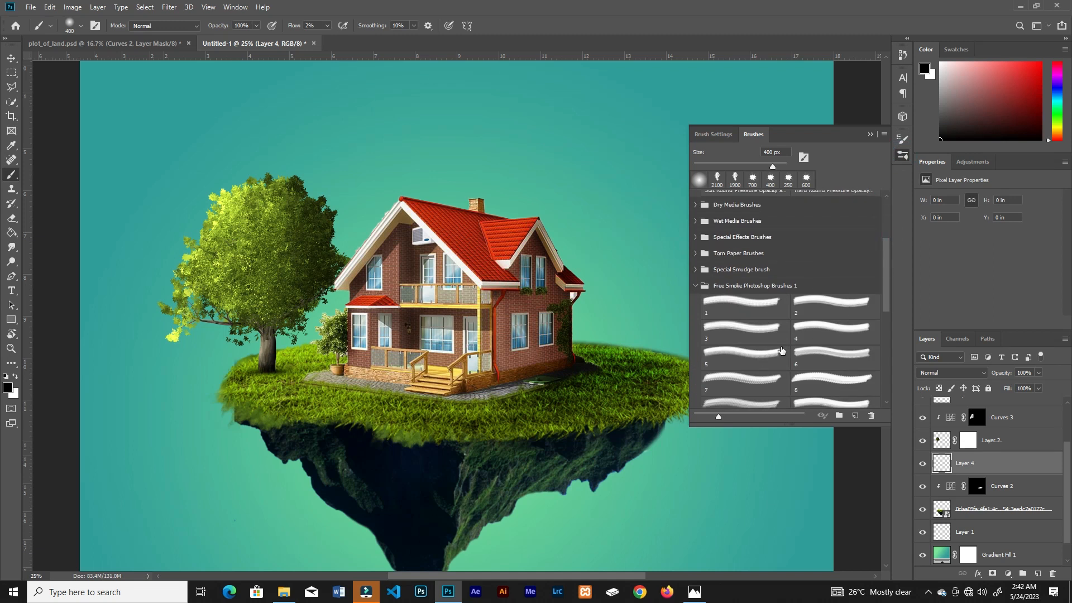
left_click_drag(887, 259, 886, 218)
left_click(718, 179)
left_click(870, 135)
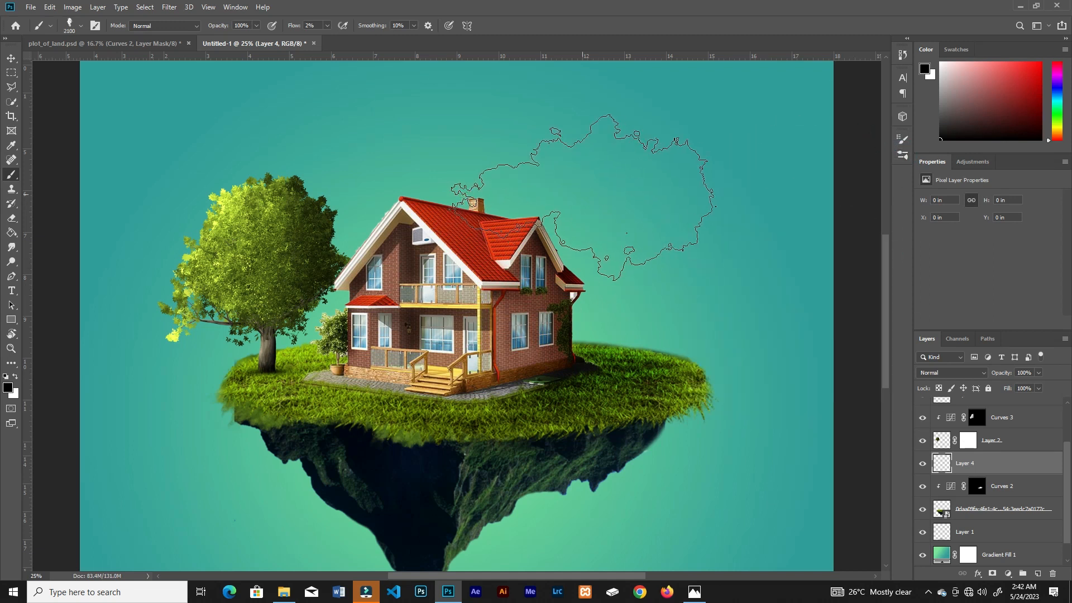
Step: Stamp a white cloud behind the tree and the roof using the smoke brush at 1600 px and 100% flow
left_click(328, 25)
left_click_drag(350, 40, 383, 41)
key("bracketleft")
key("bracketleft")
key("bracketleft")
key("bracketleft")
key("bracketleft")
key("bracketleft")
key("bracketleft")
key("bracketleft")
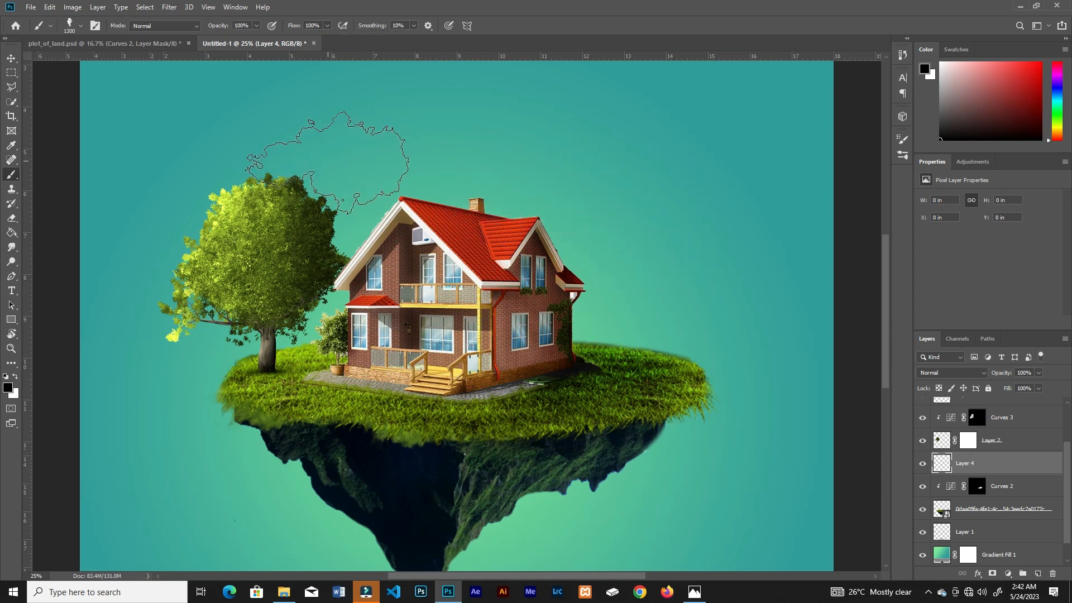
key("bracketright")
key("bracketright")
key("bracketright")
key("x")
left_click(324, 168)
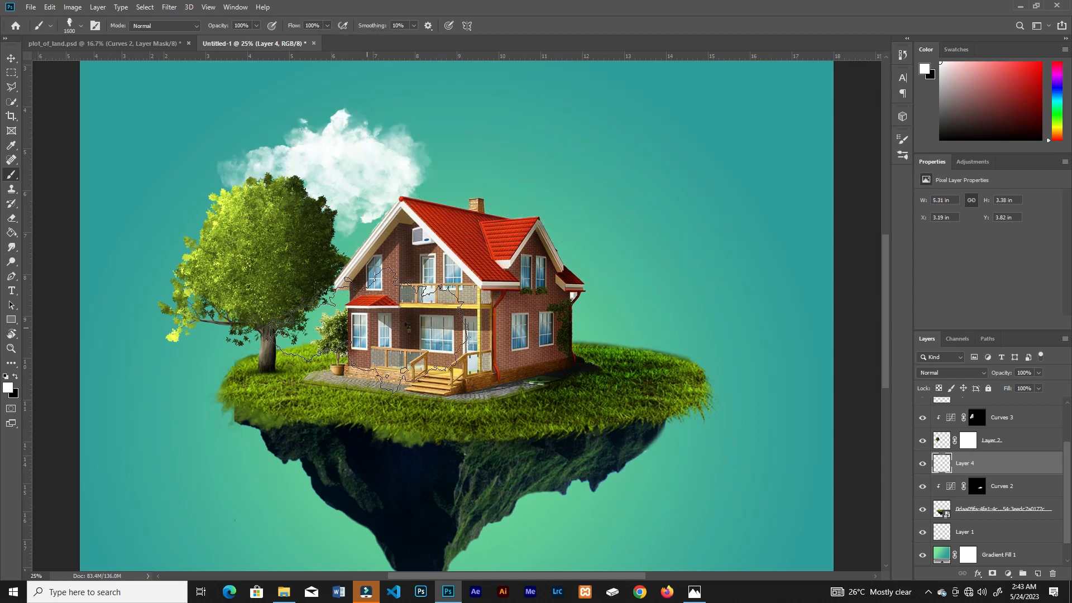
key("ctrl+minus")
key("z")
key("ctrl+minus")
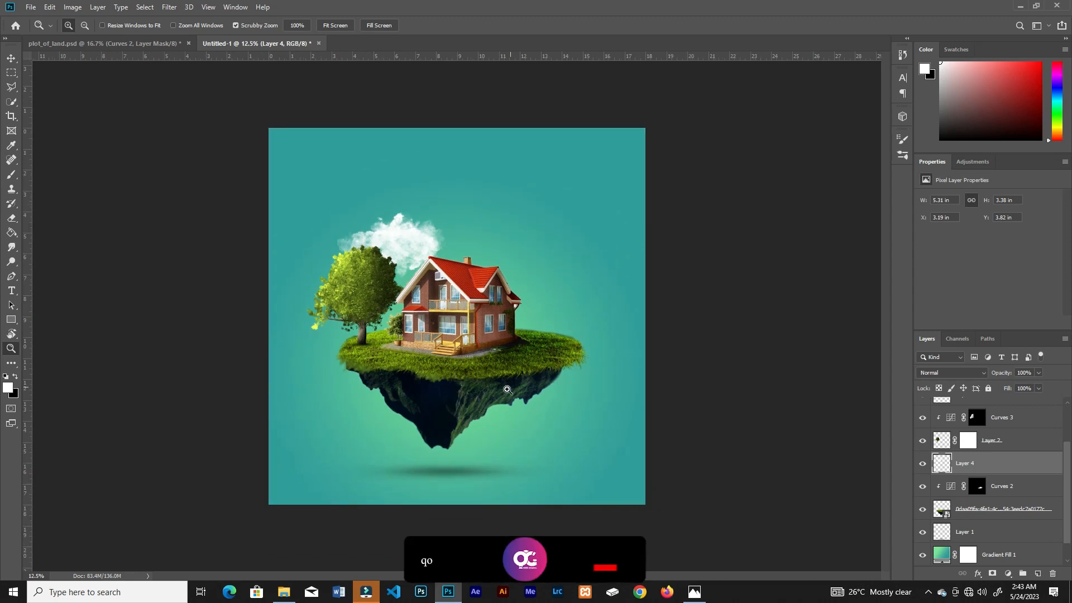
Step: Place the red location pin image from the file folder above the cloud layer, behind the right side of the house
key("v")
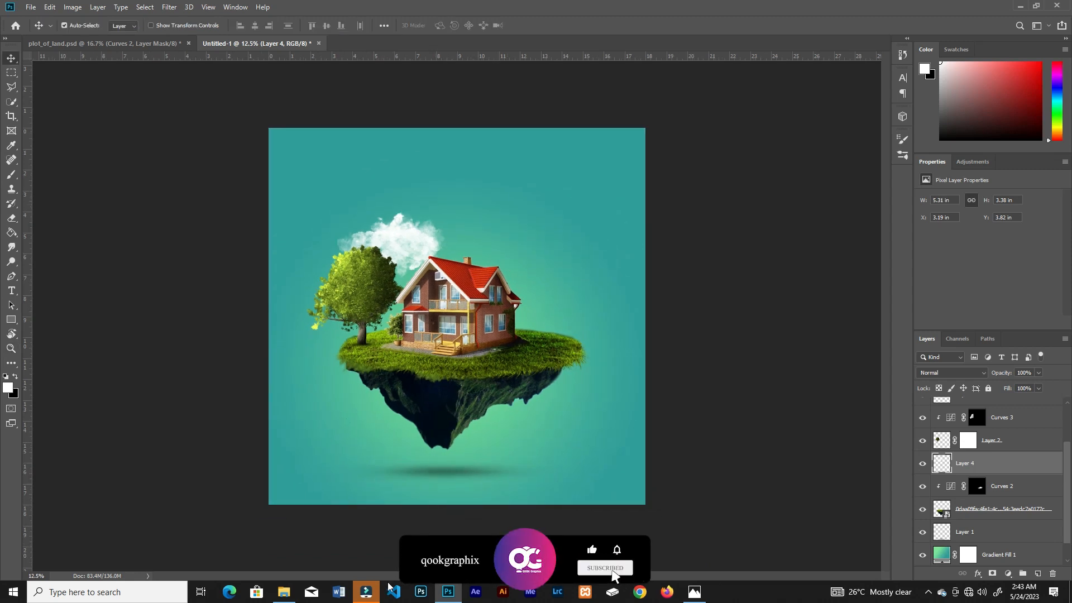
left_click(284, 592)
left_click_drag(187, 89, 644, 182)
left_click_drag(545, 311, 534, 284)
key("Return")
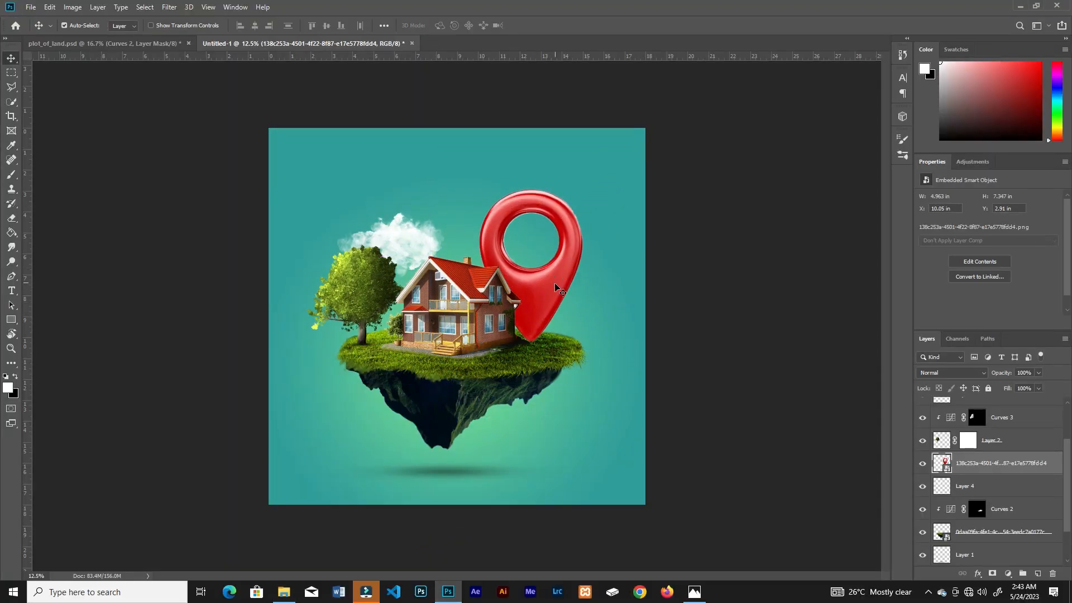
Step: Scale the location pin down to about 3.8 × 5.62 in and rest its tip on the grass beside the house
key("ctrl+t")
left_click_drag(631, 157, 608, 179)
left_click_drag(538, 229, 541, 249)
left_click(427, 25)
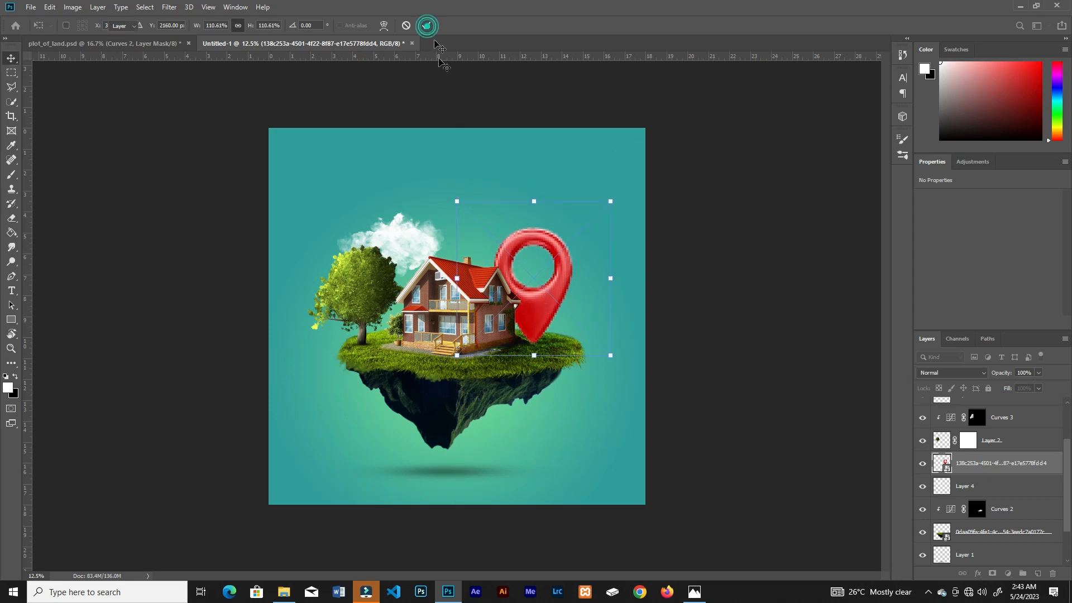
Step: Add a layer mask to the location pin layer and activate the Brush tool
key("ctrl+plus")
key("ctrl+plus")
key("ctrl+plus")
left_click_drag(694, 324, 554, 406)
key("ctrl+minus")
key("ctrl+minus")
key("ctrl+plus")
key("ctrl+plus")
key("ctrl+plus")
left_click_drag(697, 279, 479, 396)
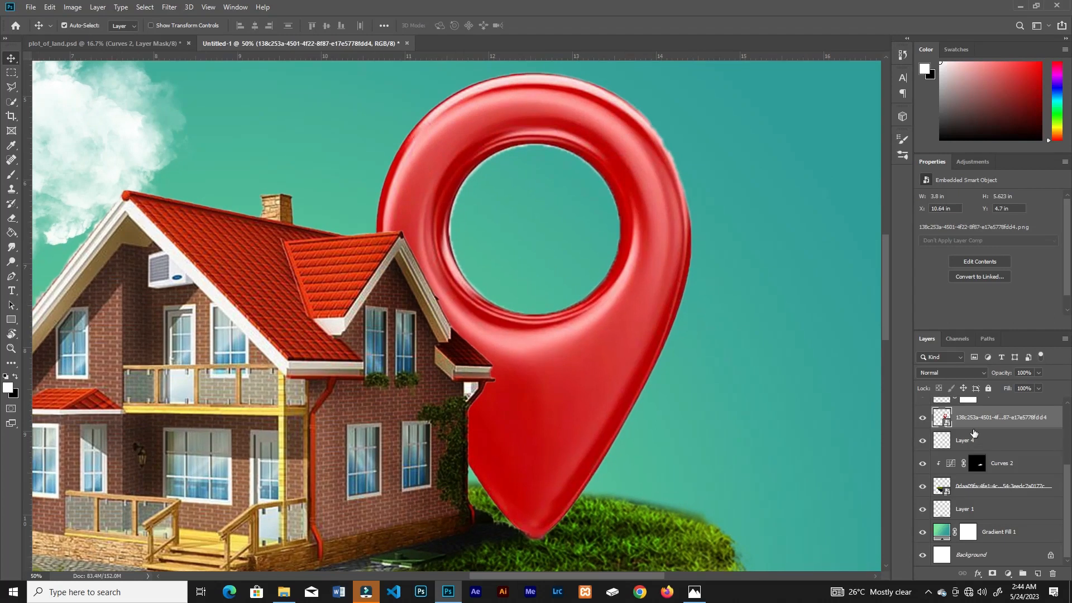
left_click(992, 573)
key("b")
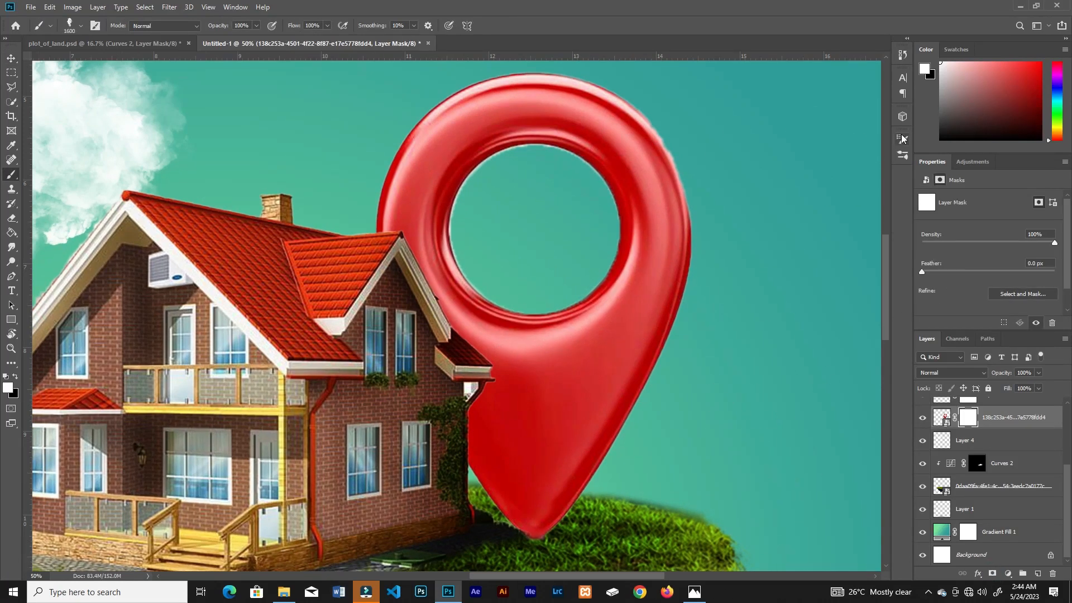
Step: Mask the pin's tip into the grass with a small 15 px black brush at reduced flow
key("bracketleft")
key("bracketleft")
key("bracketleft")
key("bracketleft")
key("bracketleft")
key("bracketleft")
key("bracketleft")
key("bracketleft")
key("bracketleft")
key("bracketleft")
key("bracketleft")
key("bracketleft")
key("bracketleft")
key("bracketleft")
key("bracketleft")
key("bracketleft")
key("bracketleft")
key("bracketleft")
key("x")
left_click_drag(326, 26, 279, 47)
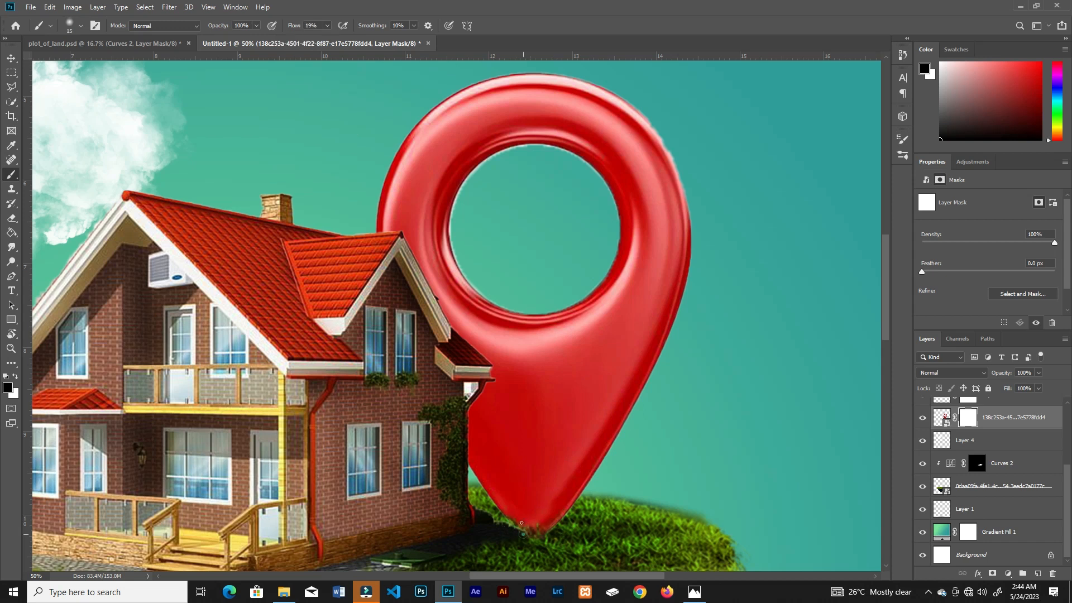
left_click_drag(327, 26, 324, 40)
key("ctrl+minus")
key("ctrl+minus")
key("ctrl+minus")
Step: Draw the house custom shape on the location pin and set its fill to white
key("v")
right_click(11, 319)
left_click(56, 379)
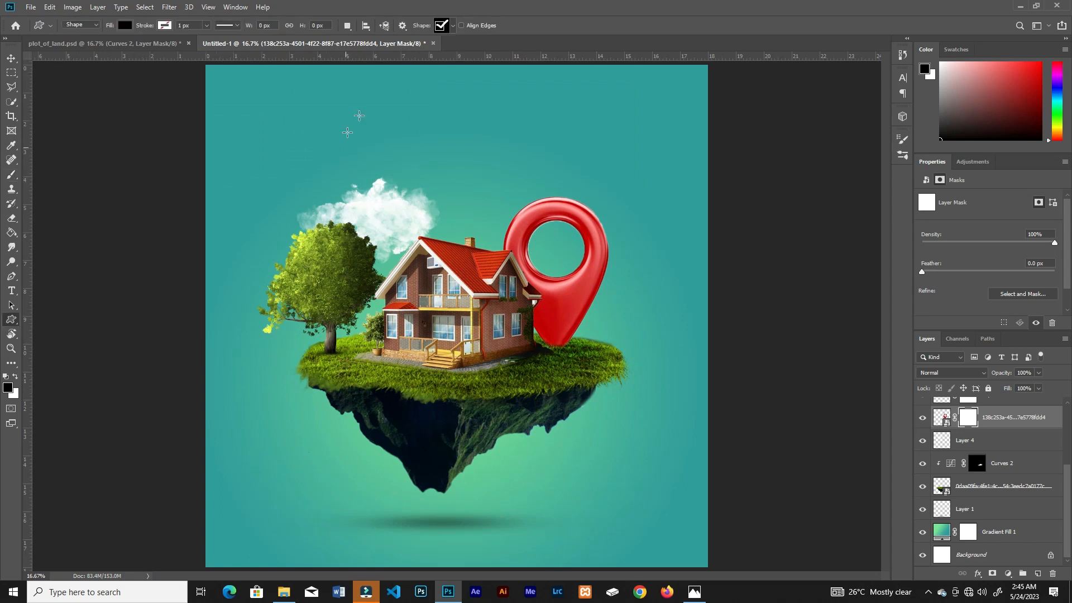
left_click(450, 25)
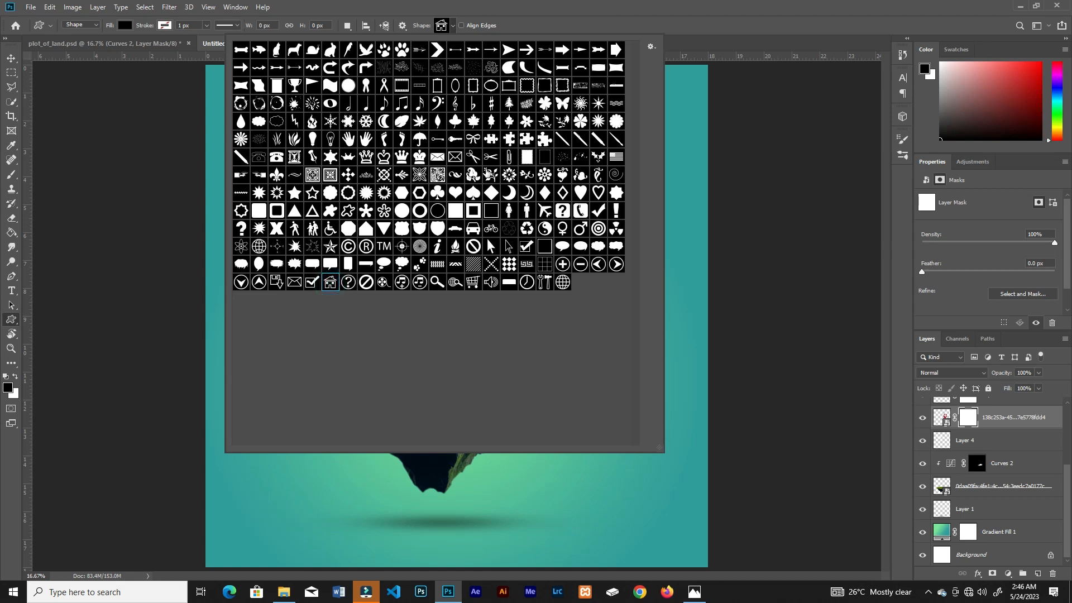
left_click(565, 18)
left_click_drag(575, 149, 486, 348)
left_click(126, 26)
left_click(79, 81)
Step: Position and scale the white house icon so it sits centred inside the location pin's ring
key("v")
key("ctrl+plus")
key("ctrl+plus")
left_click_drag(583, 194, 545, 357)
key("ctrl+t")
key("Return")
key("ctrl+minus")
key("ctrl+minus")
key("ctrl+minus")
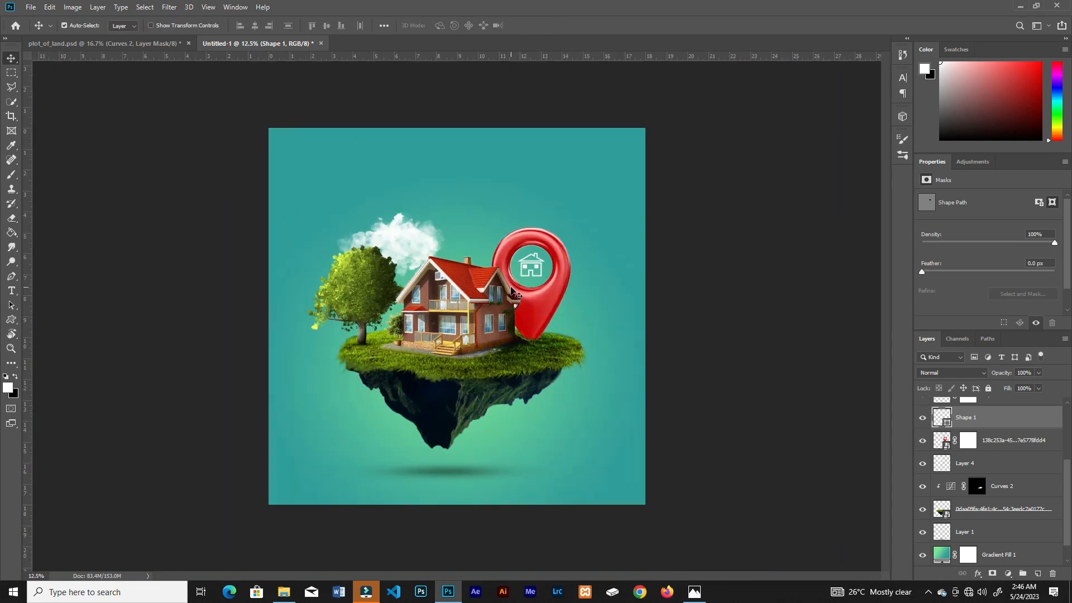
Step: Add a darkening Curves adjustment clipped to the location pin and invert its mask to black
left_click(544, 299)
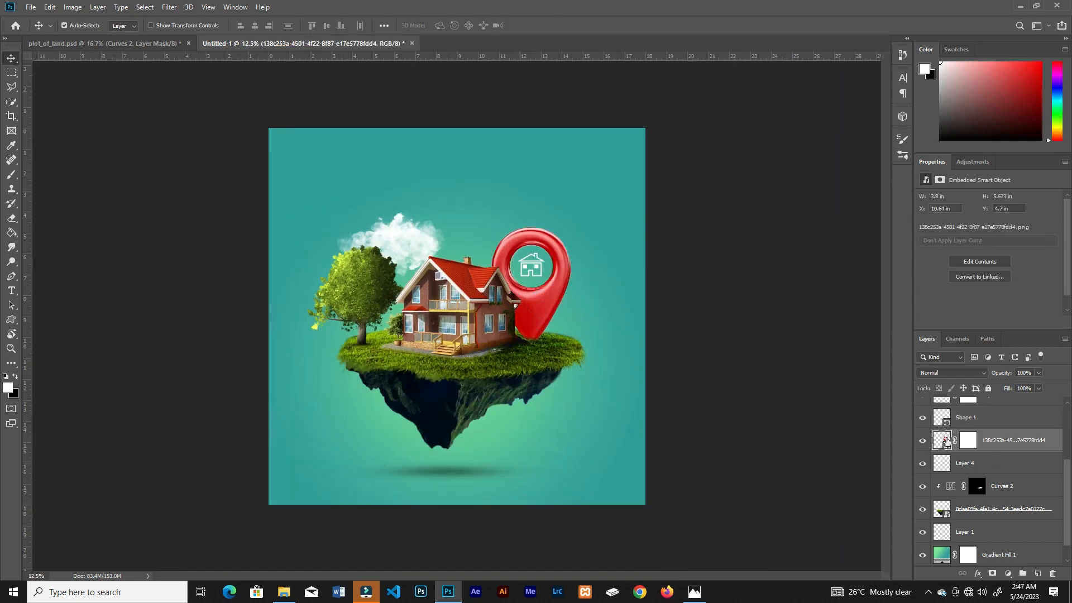
left_click(1006, 575)
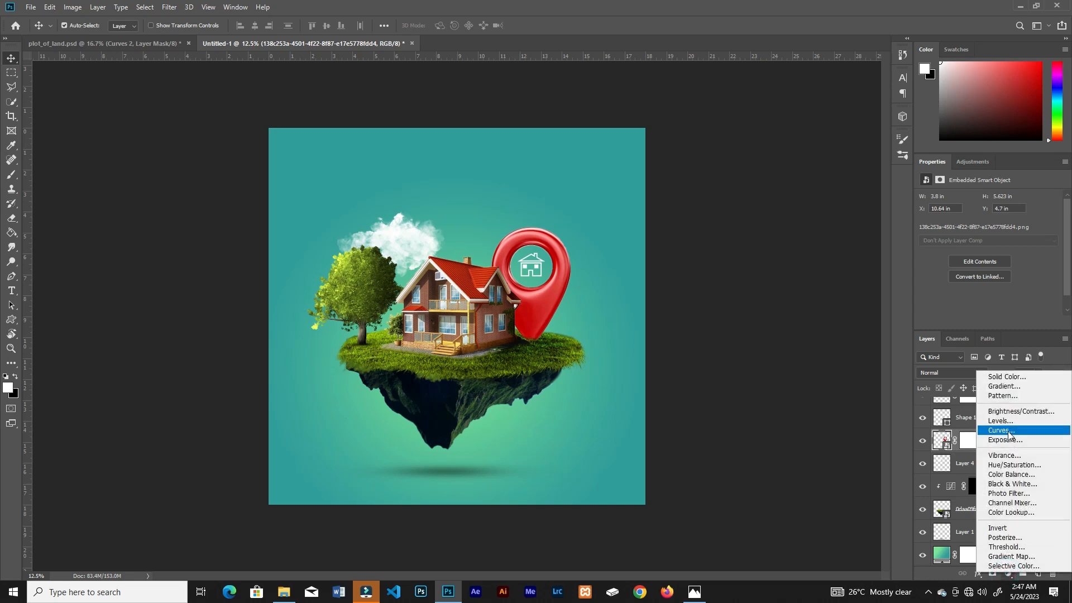
left_click(1013, 438)
left_click_drag(1012, 259, 1017, 310)
left_click(987, 324)
left_click_drag(1069, 247, 1069, 260)
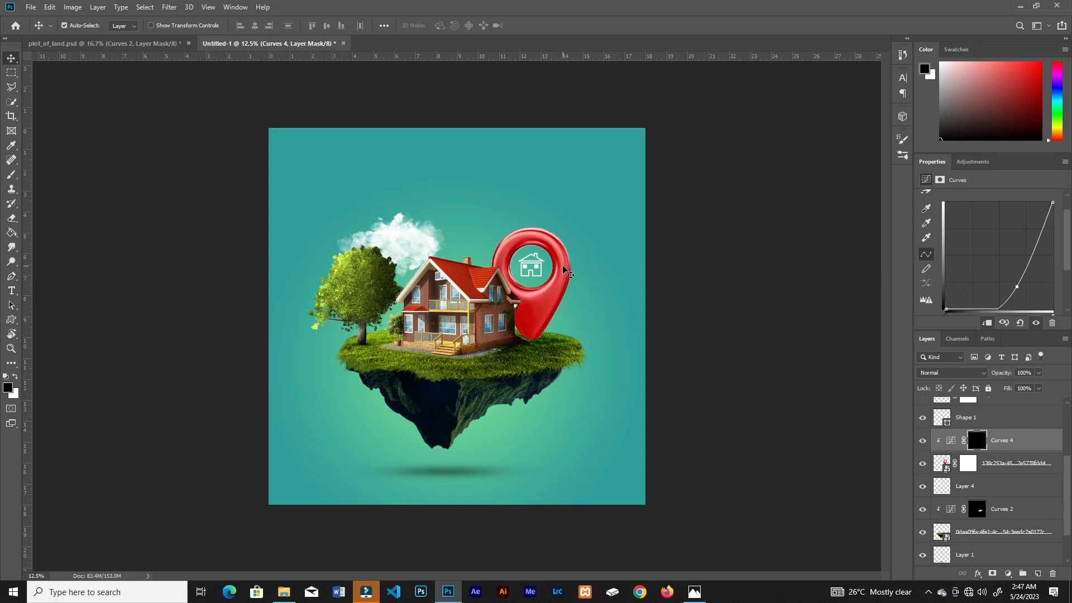
Step: Shade the pin beside the house by painting white on its Curves mask with a soft 250 px brush at 2% flow
key("ctrl+plus")
left_click_drag(597, 269, 565, 325)
key("b")
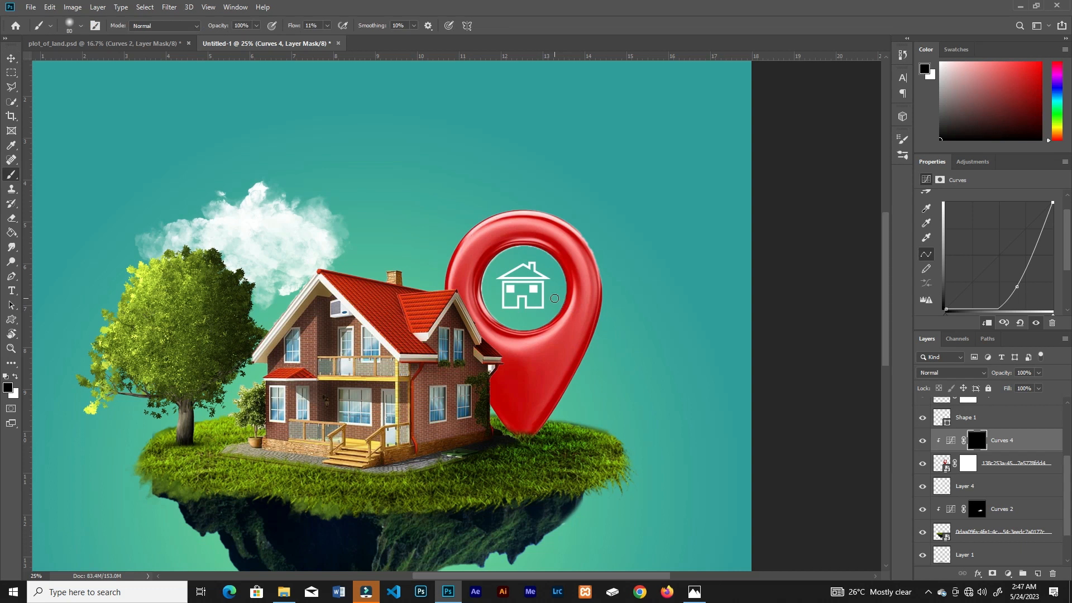
key("bracketleft")
key("x")
left_click_drag(474, 369, 488, 424)
left_click_drag(327, 26, 327, 43)
left_click(464, 229)
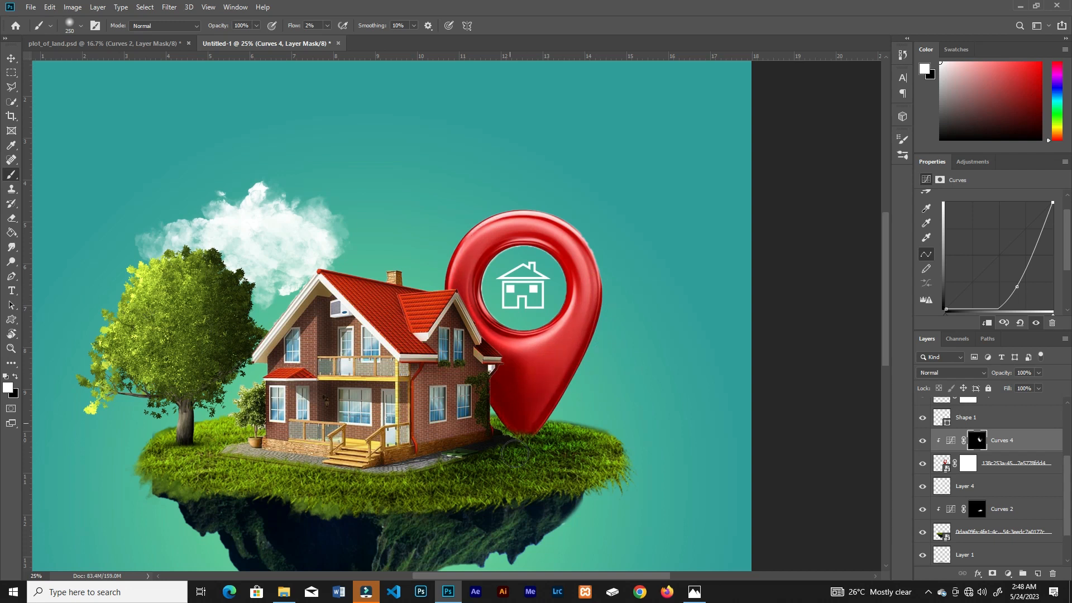
key("ctrl+minus")
key("ctrl+minus")
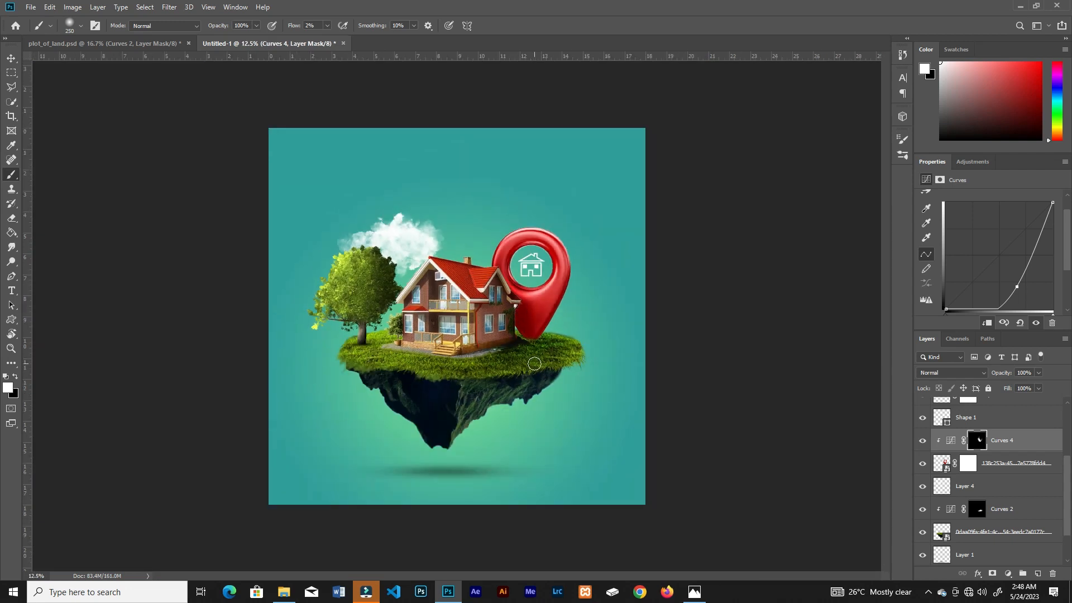
Step: Set the opacity of the house's shading Curves layer to 83%
key("ctrl+plus")
key("v")
left_click(496, 328)
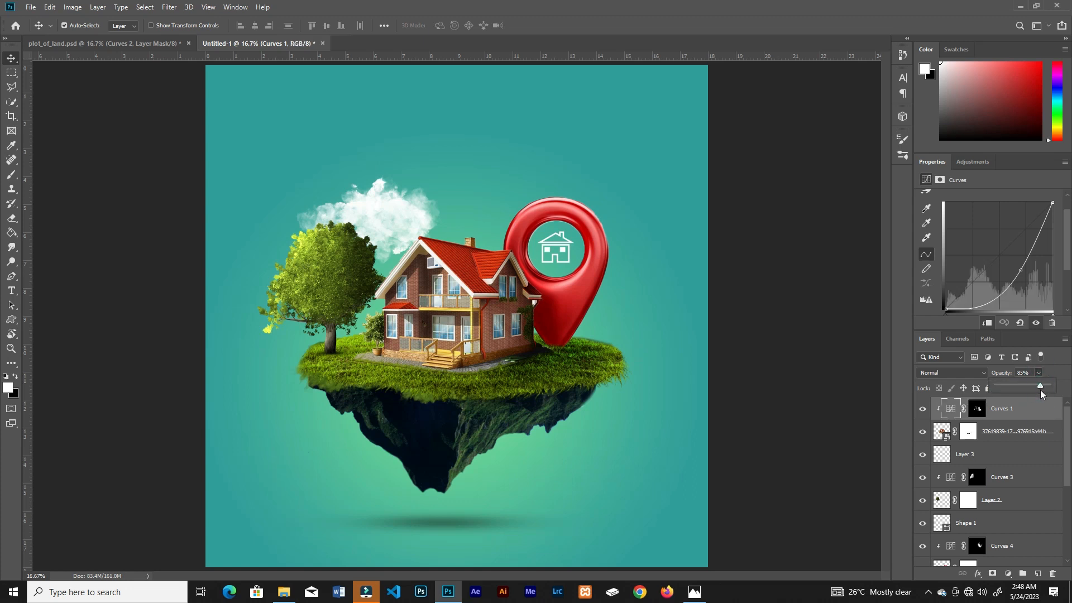
left_click_drag(1041, 387, 1039, 385)
Step: Add a new layer above the cloud layer and load a cloud brush reduced to 800 px
left_click(406, 228, "ctrl")
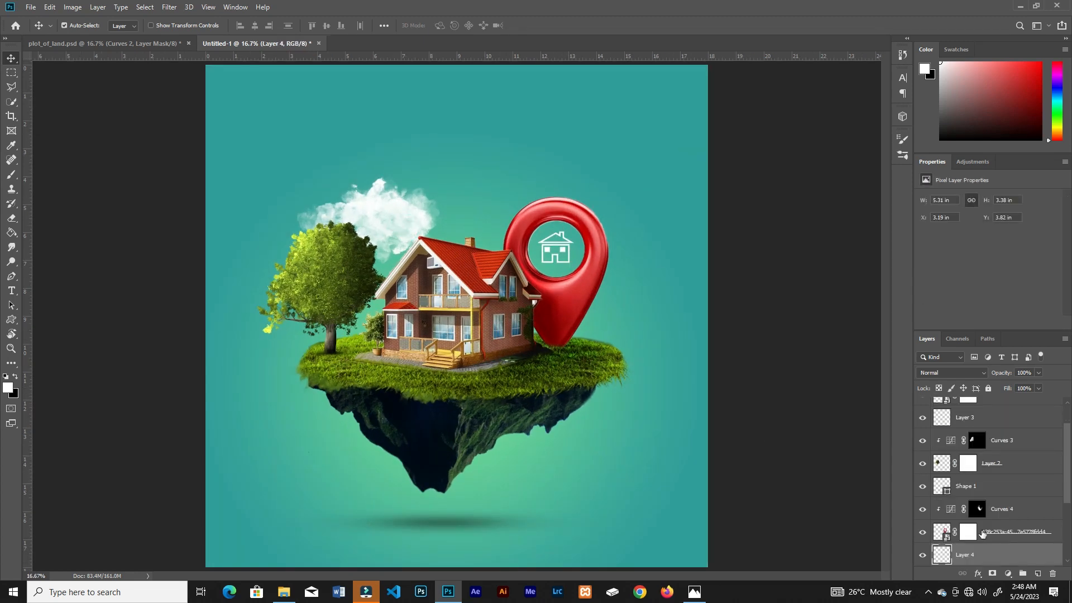
key("b")
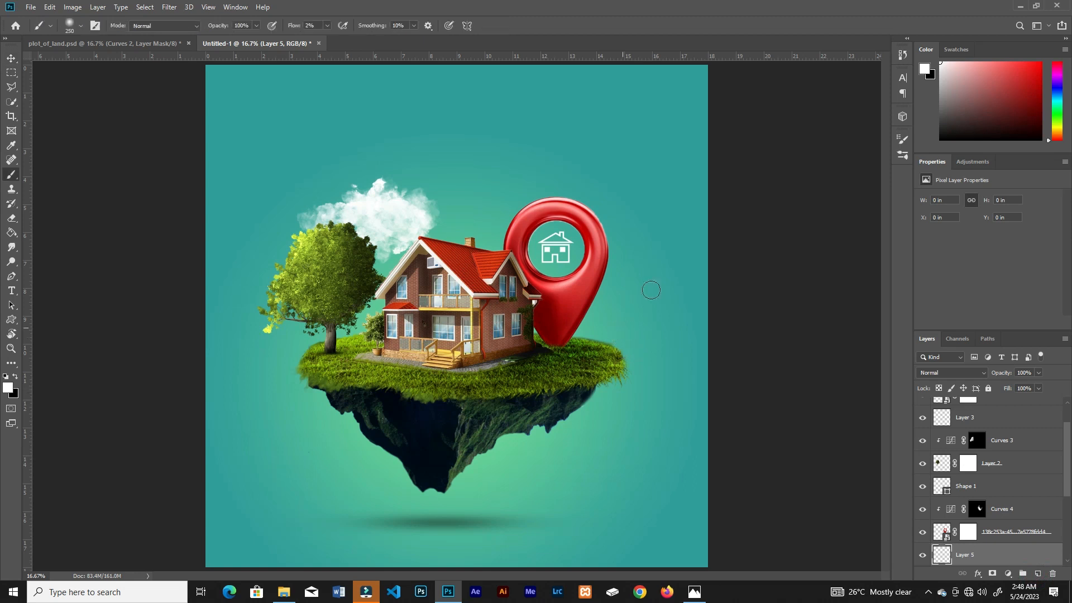
left_click(902, 156)
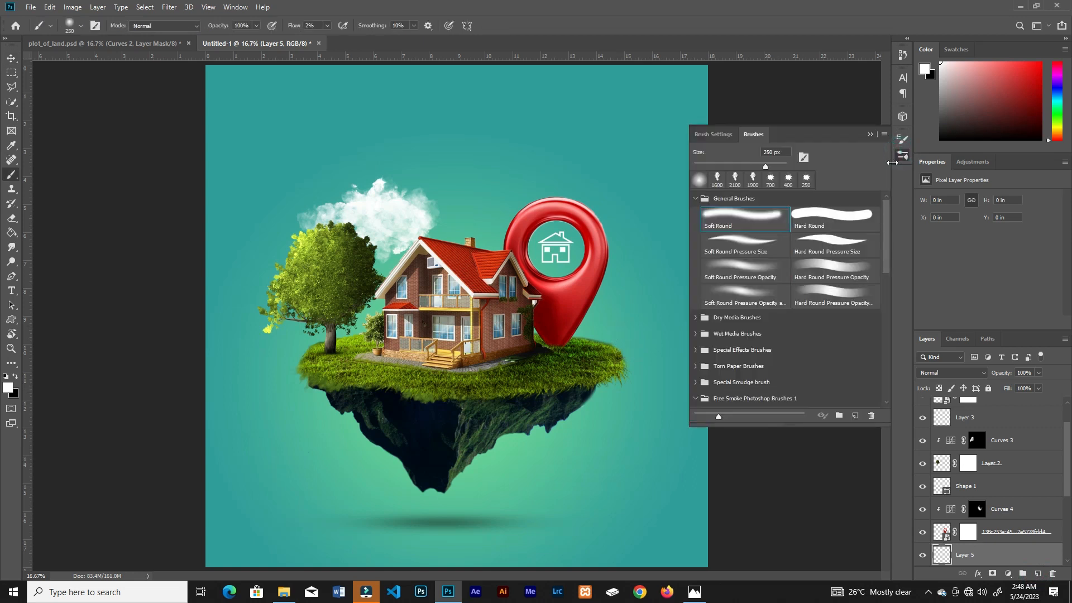
left_click(718, 180)
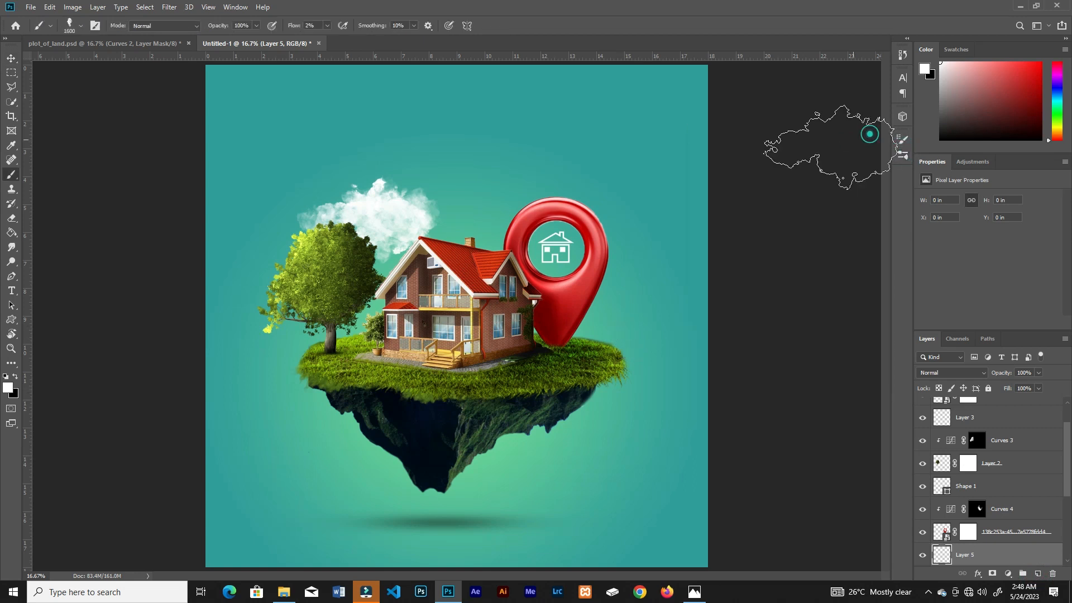
key("[")
key("[")
Step: Set the cloud brush flow to 100% and try stamping a cloud behind the pin's right edge
left_click(632, 219)
key("ctrl+z")
left_click(328, 26)
left_click_drag(323, 41, 385, 43)
left_click(623, 228)
left_click(624, 217)
key("ctrl+z")
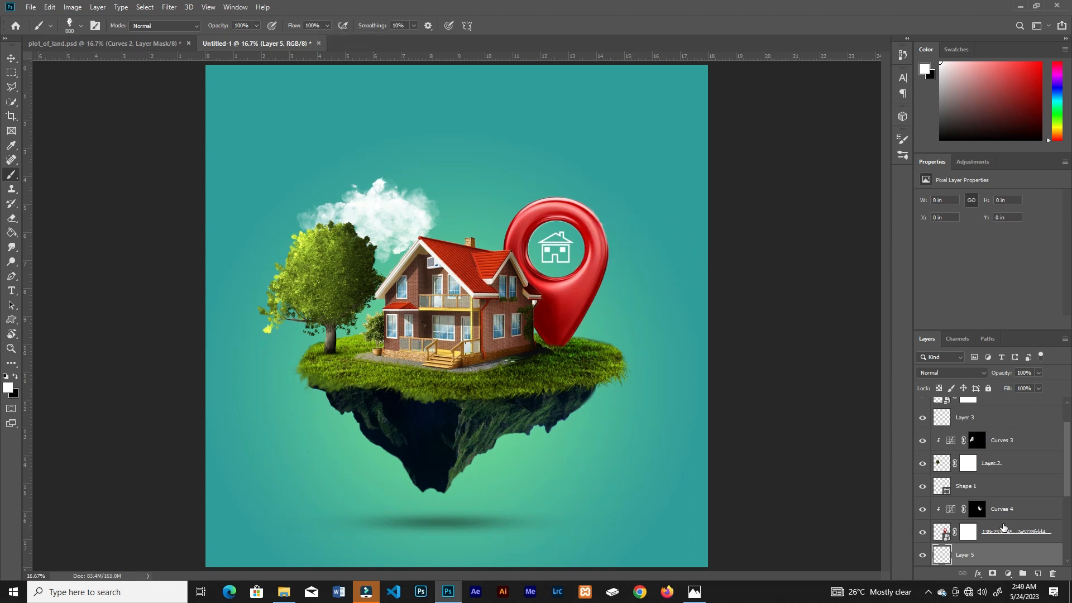
Step: Move the new empty layer above the pin's Curves layer and stamp a small white cloud over the pin's upper right edge
left_click_drag(997, 497, 998, 505)
left_click(615, 222)
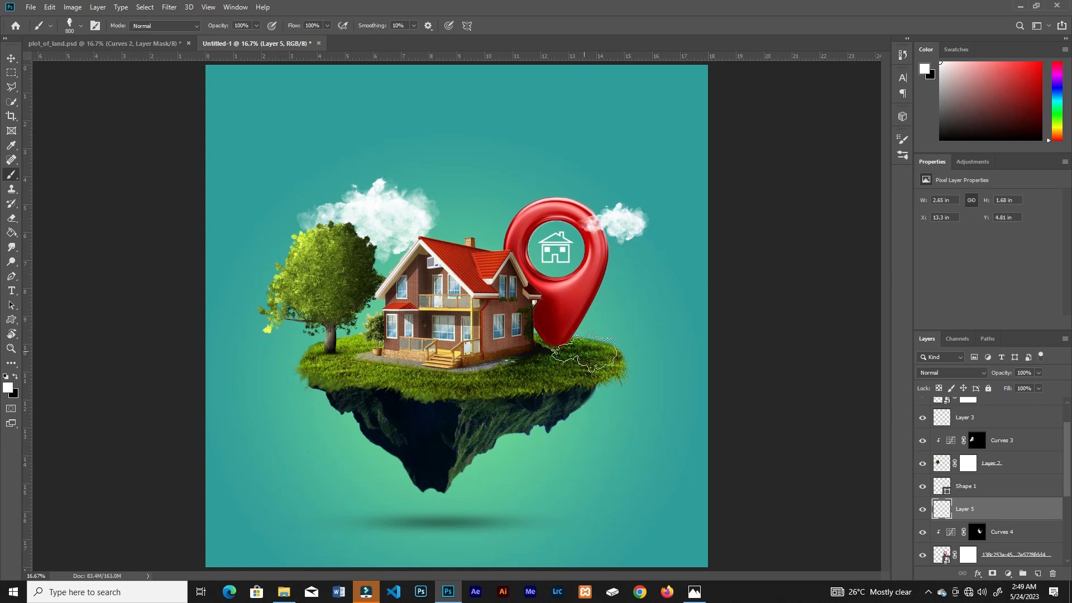
key("ctrl+minus")
key("ctrl+minus")
key("ctrl+plus")
key("ctrl+plus")
Step: Add a darkening Curves adjustment above the gradient fill layer and invert its mask to black
key("v")
scroll(1032, 530, "down", 5)
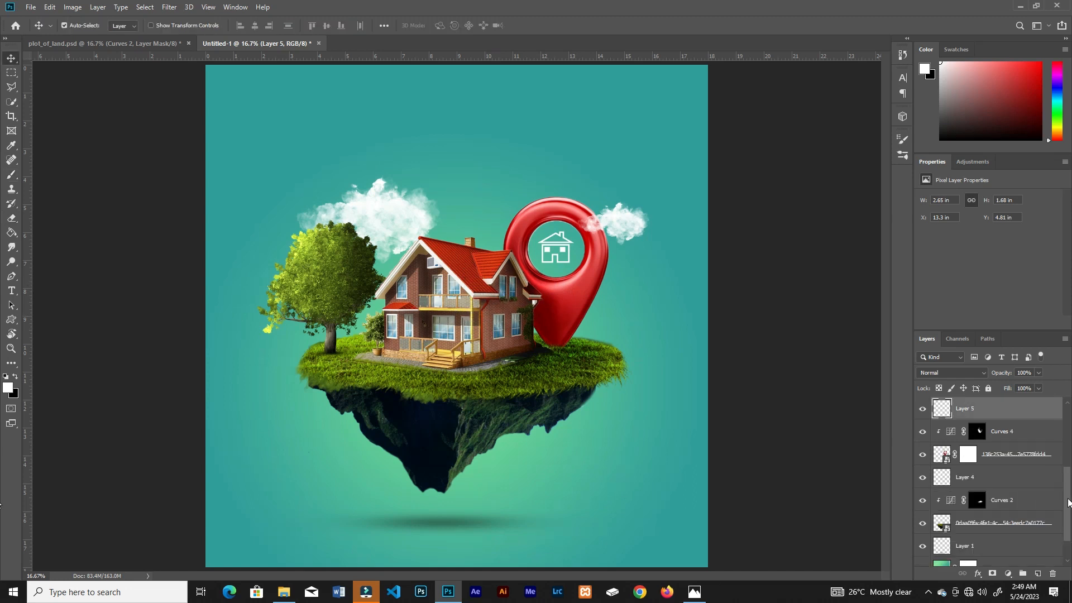
left_click(1029, 537)
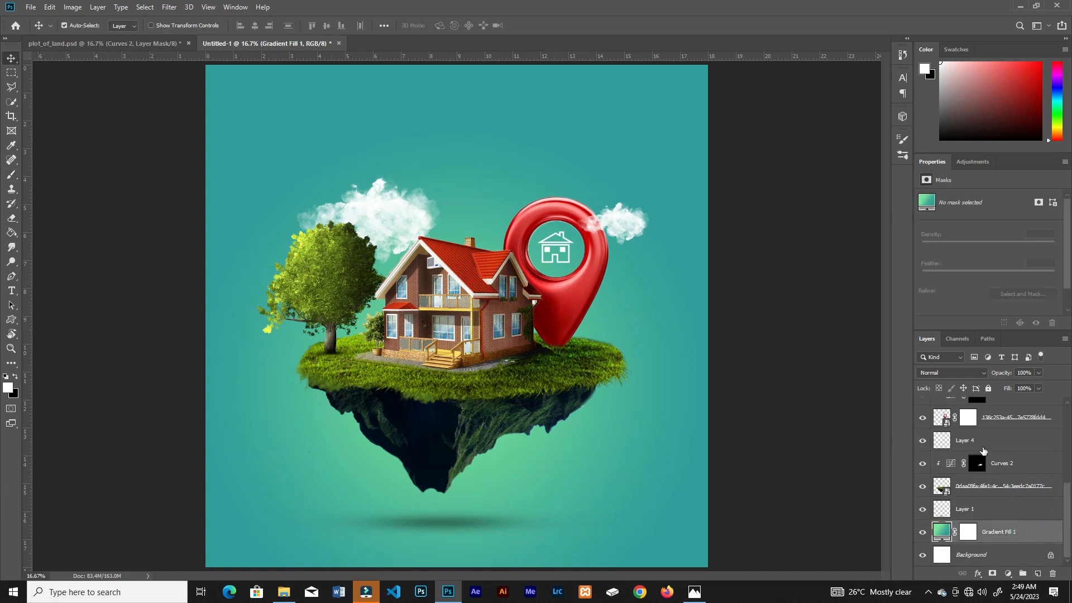
left_click(1009, 573)
left_click(1012, 432)
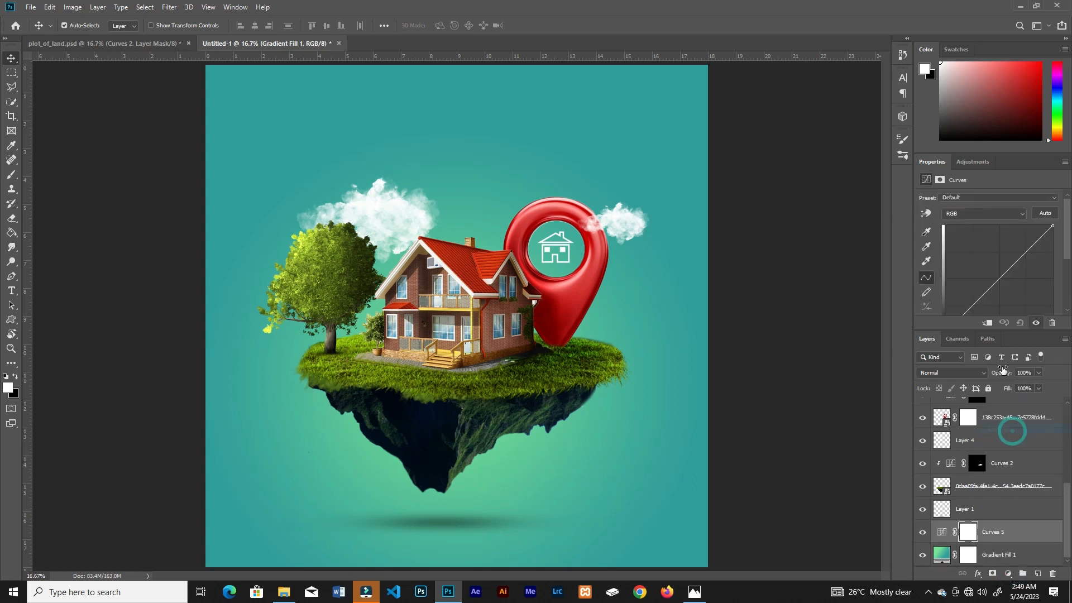
left_click_drag(1001, 271, 1013, 288)
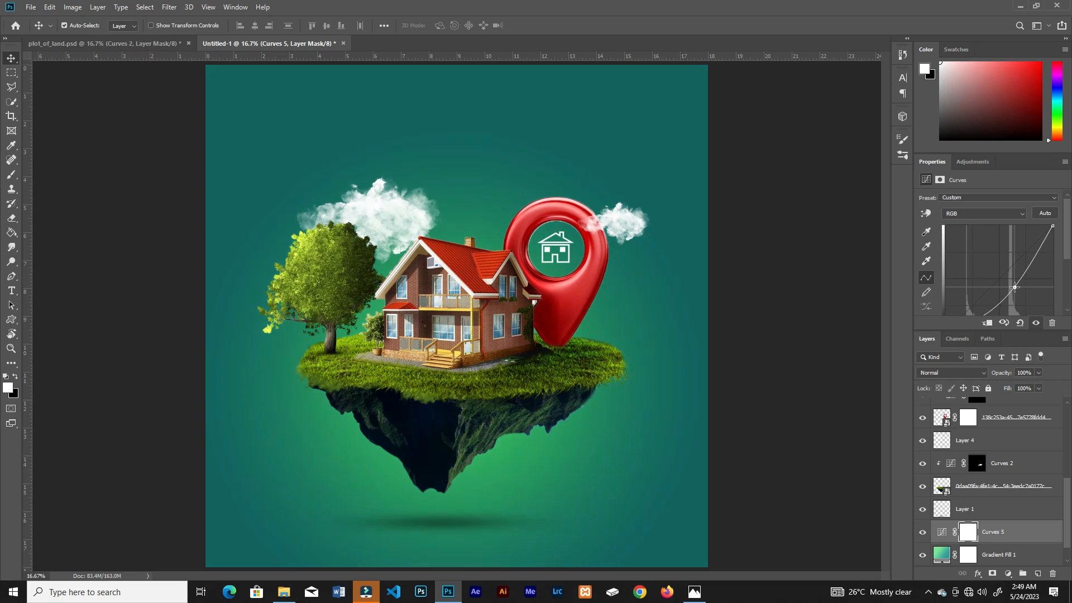
key("ctrl+i")
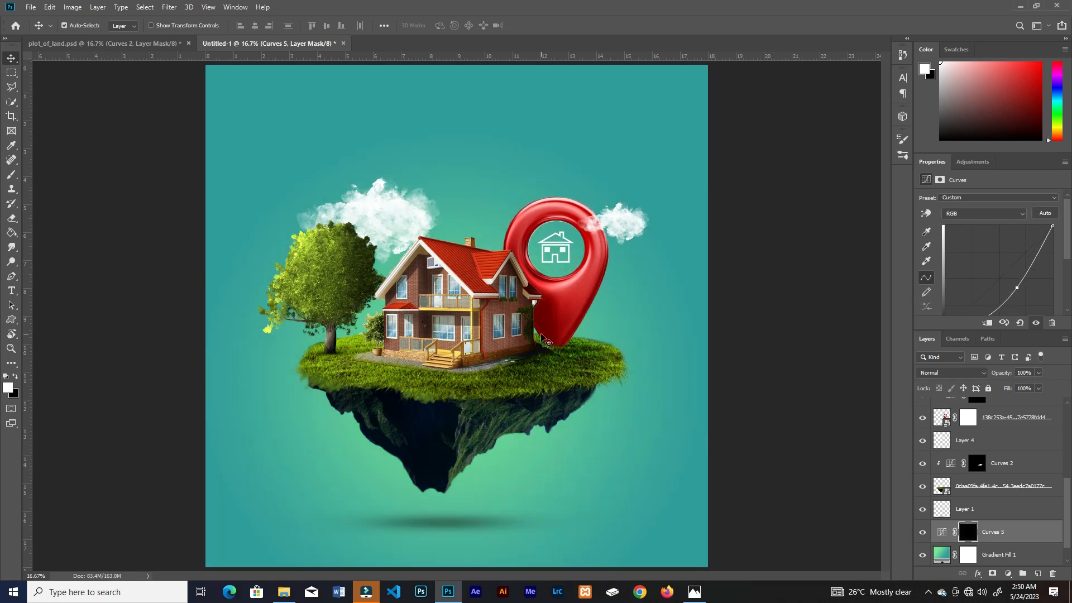
Step: Darken the background's outer edges by painting white on the Curves mask with a large Soft Round brush at 5% flow
key("b")
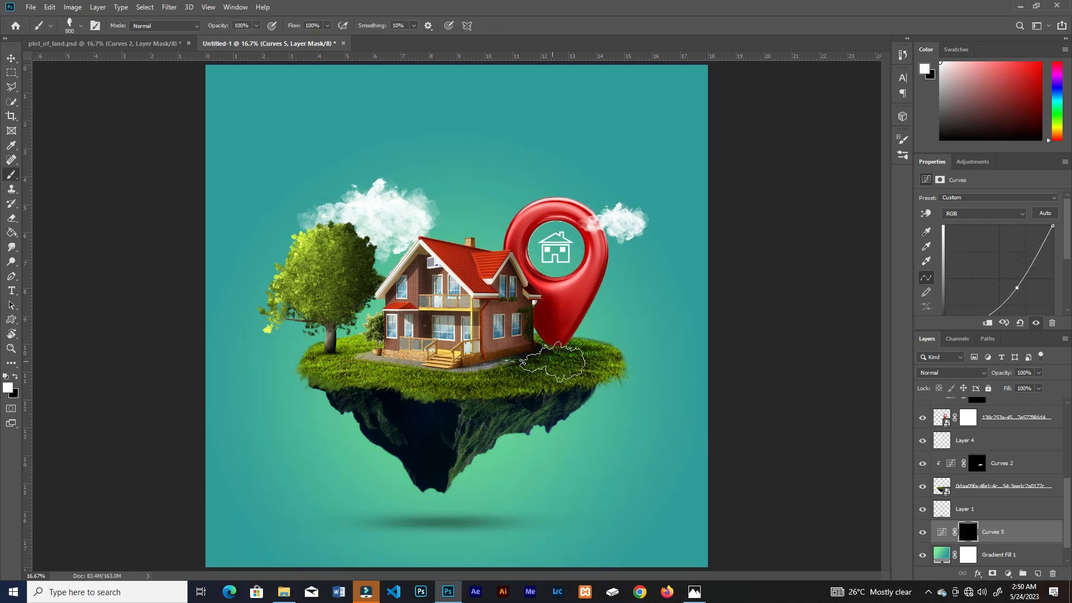
left_click(905, 158)
left_click(765, 217)
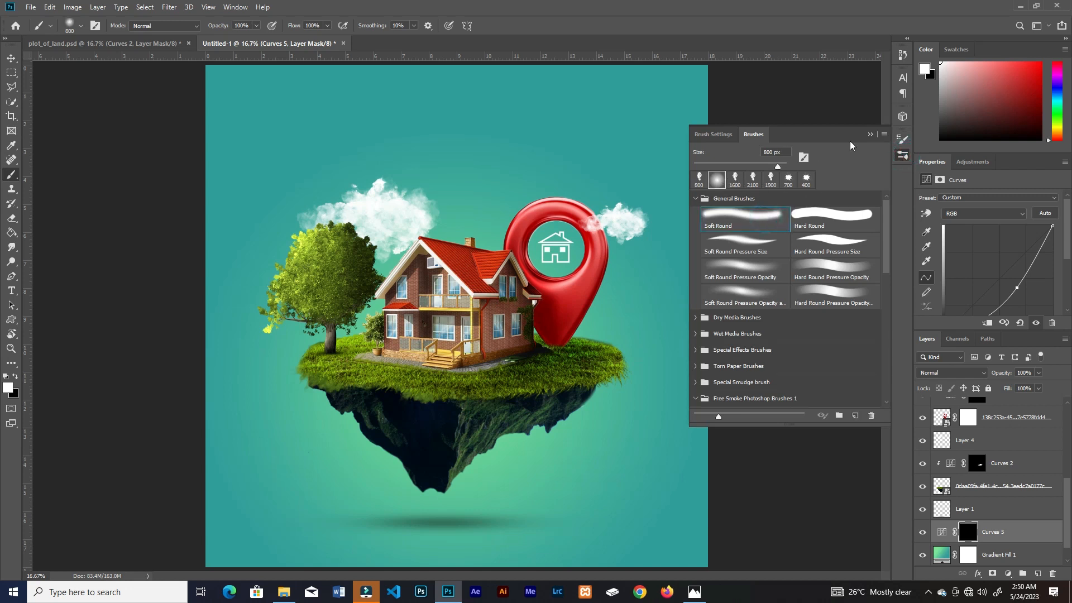
left_click(868, 136)
left_click_drag(283, 43, 275, 40)
mouse_move(718, 72)
left_mouse_down()
mouse_move(430, 67)
mouse_move(714, 218)
mouse_move(246, 505)
mouse_move(411, 74)
mouse_move(153, 441)
left_mouse_up()
mouse_move(428, 76)
left_mouse_down()
mouse_move(386, 97)
mouse_move(610, 433)
left_mouse_up()
key("ctrl+minus")
mouse_move(667, 146)
left_mouse_down()
mouse_move(262, 233)
mouse_move(673, 469)
mouse_move(282, 182)
mouse_move(298, 406)
mouse_move(662, 124)
mouse_move(640, 176)
left_mouse_up()
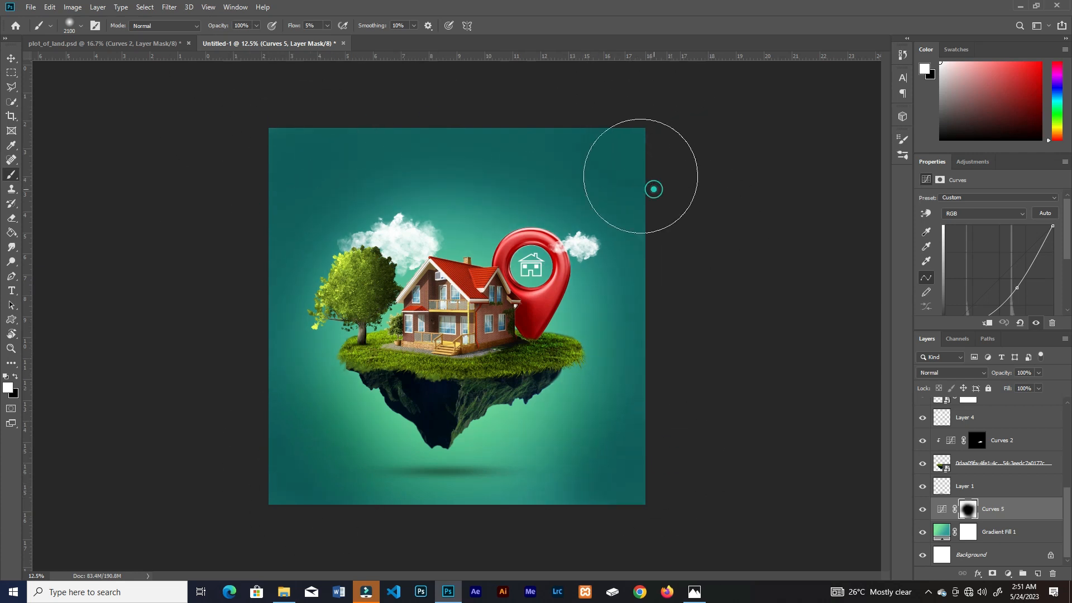
key("ctrl+plus")
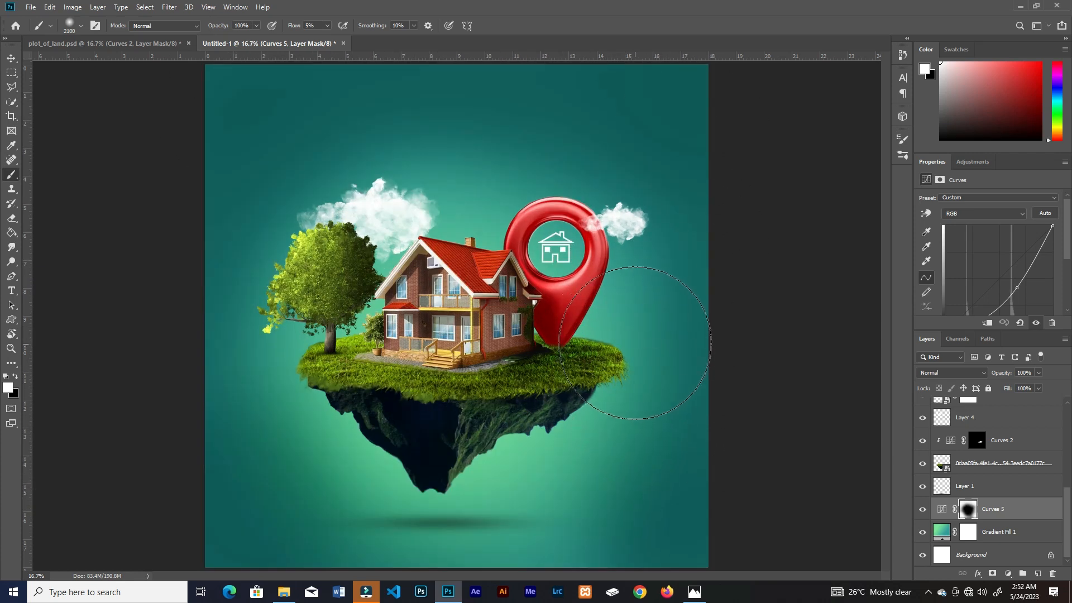
key("v")
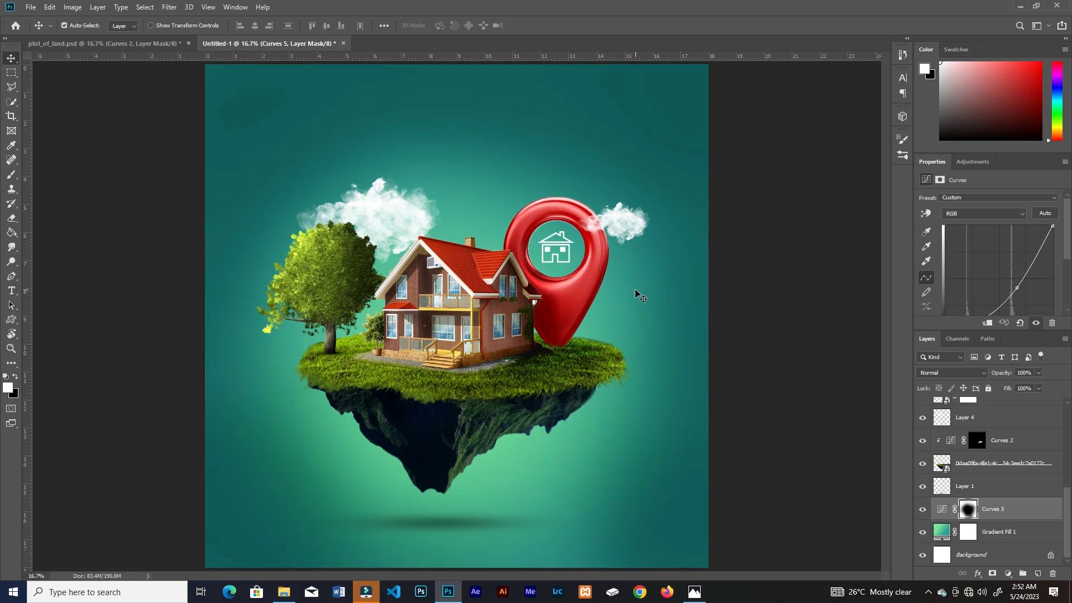
Step: Add the white text SECURE YOUR FUTURE above the house on a new topmost layer
left_click_drag(1066, 501, 1058, 416)
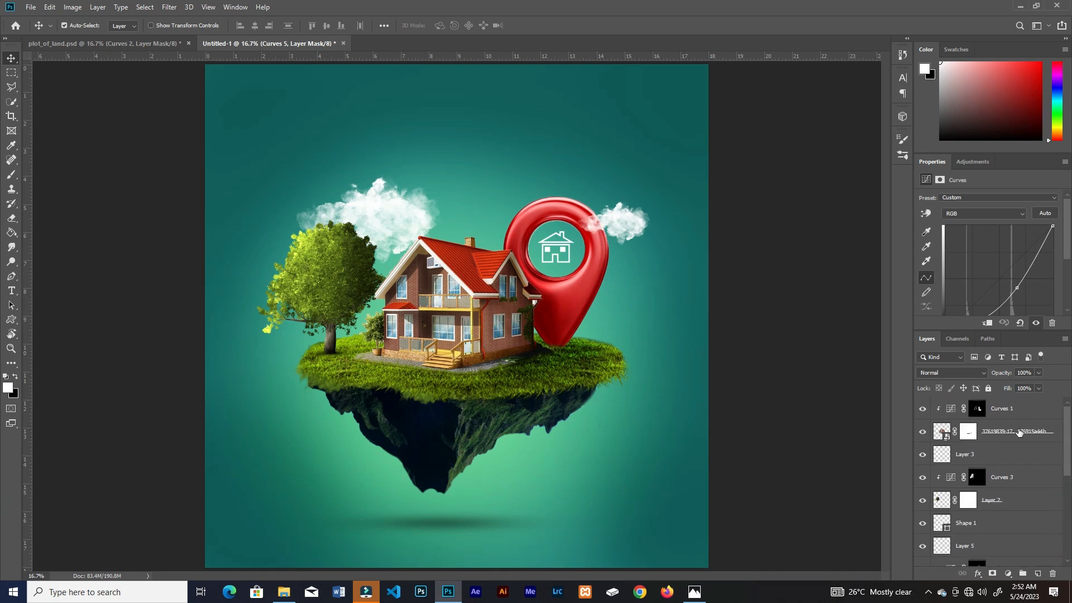
left_click(1031, 415)
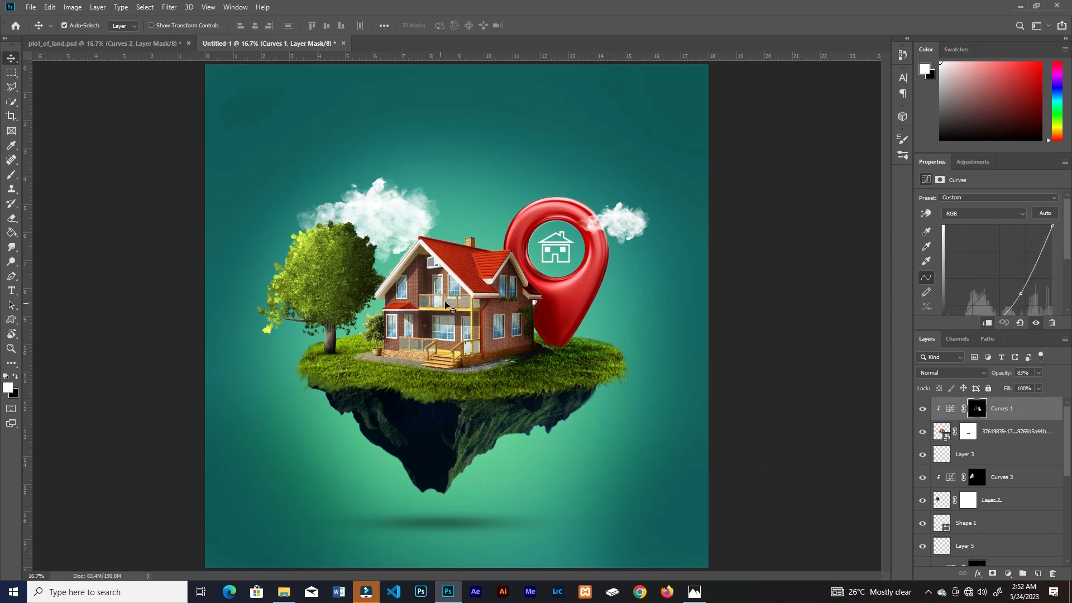
key("t")
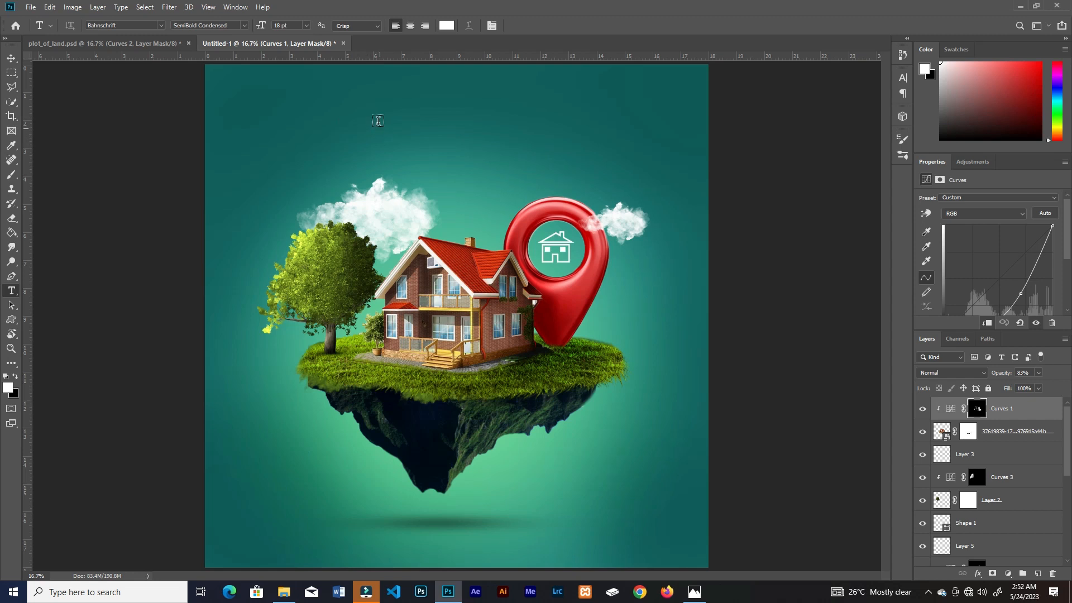
left_click(358, 112)
type("SECURE YOUR FUTURE")
left_click(532, 25)
key("v")
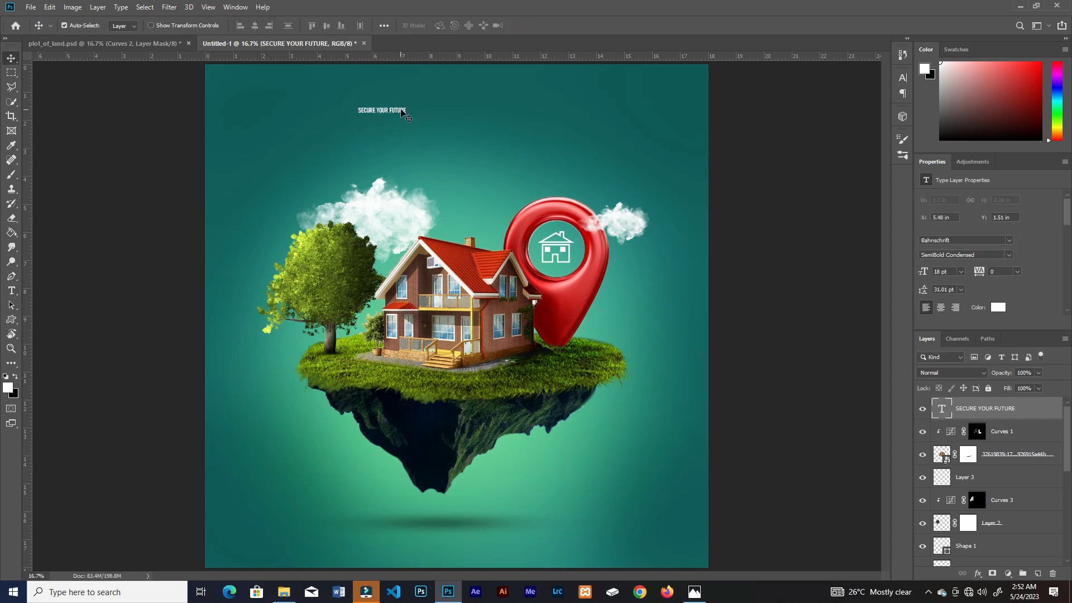
Step: Enlarge the SECURE YOUR FUTURE headline near the top of the canvas and set its font to Bebas Neue
left_click_drag(402, 110, 481, 115)
left_click(902, 78)
left_click_drag(778, 107, 826, 104)
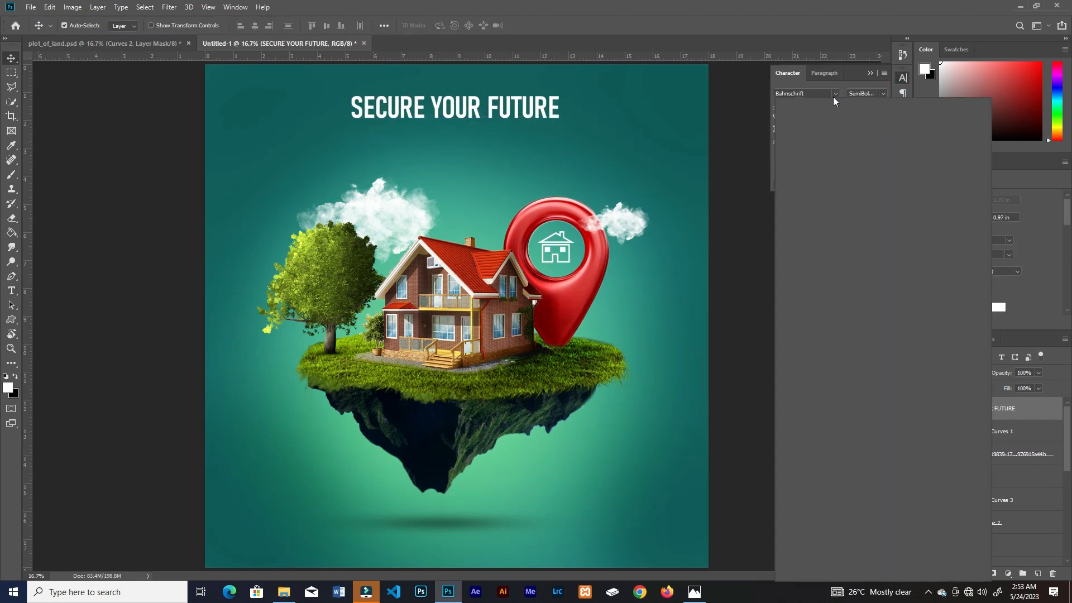
left_click(831, 95)
type("Bebas")
left_click(829, 148)
Step: Add WE HELP YOU FIND YOUR DREAM HOME below the headline in Bebas Neue Regular and give the headline a thinner weight
left_click_drag(503, 115, 350, 140)
left_click(531, 158)
left_click(524, 143)
left_click(883, 93)
left_click(878, 119)
type("tWE HELP YOU FIND YOUR DREAM HOME")
key("ctrl+Return")
key("v")
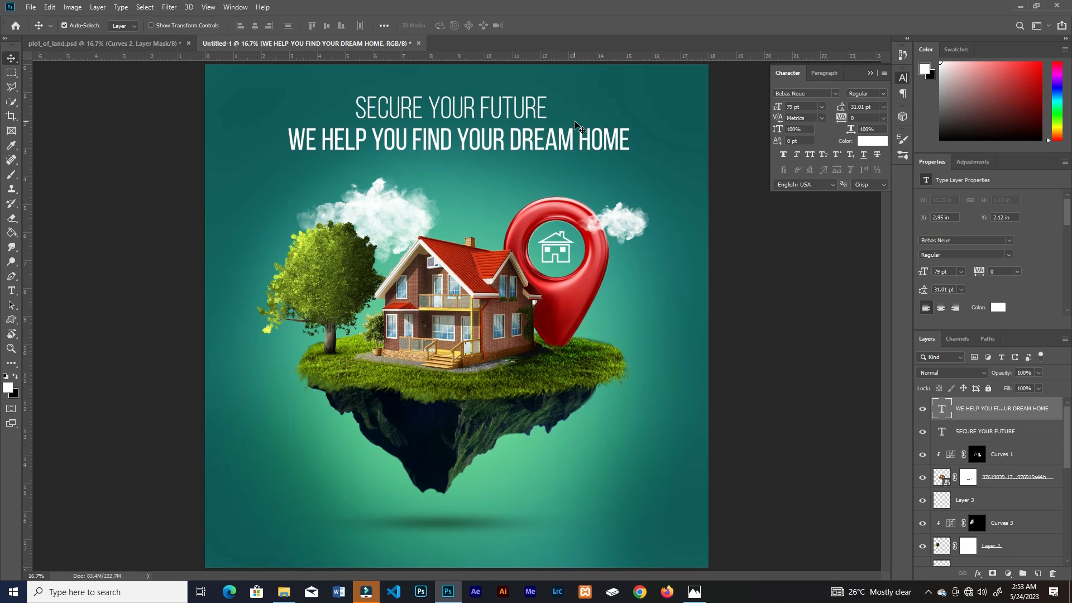
Step: Scale both text lines down to 65.06 pt and align their horizontal centres
left_click(493, 121, "shift")
key("ctrl+t")
left_click_drag(642, 105, 604, 107, "alt")
key("Return")
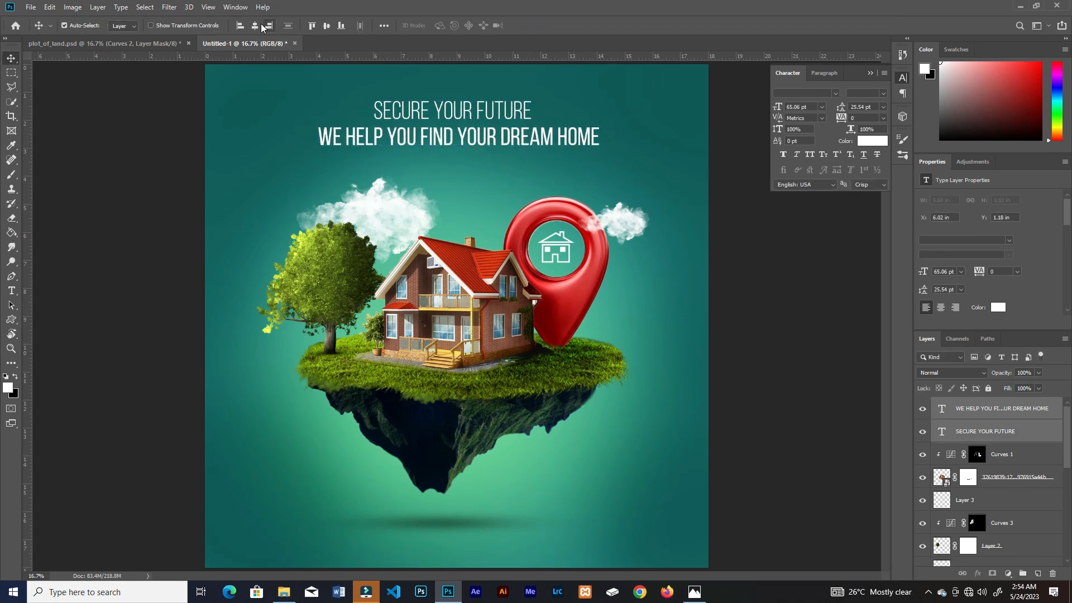
left_click(255, 25)
Step: Recolour the word HOME in the second text line lime green using a pasted colour value
left_click(155, 207)
left_click(447, 26)
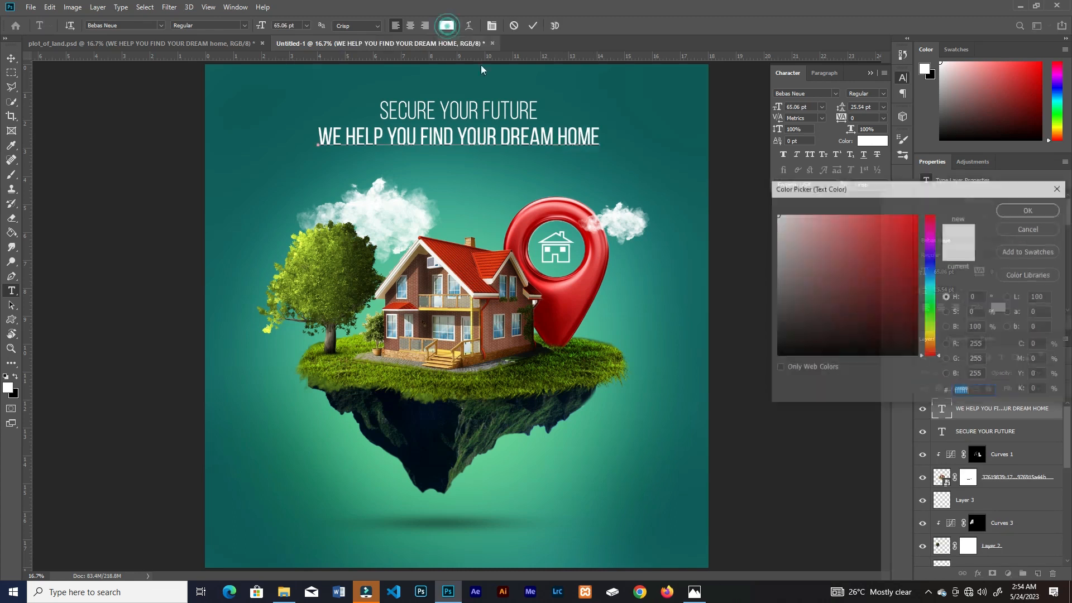
key("ctrl+v")
key("Return")
left_click(453, 137)
Step: Recolour the words HELP and FIND in the second text line with the same lime green
left_click_drag(383, 140, 342, 140)
left_click(446, 26)
type("a4ff00")
key("Return")
left_click(455, 140)
left_click_drag(454, 139, 419, 139)
left_click(447, 25)
key("ctrl+v")
key("Return")
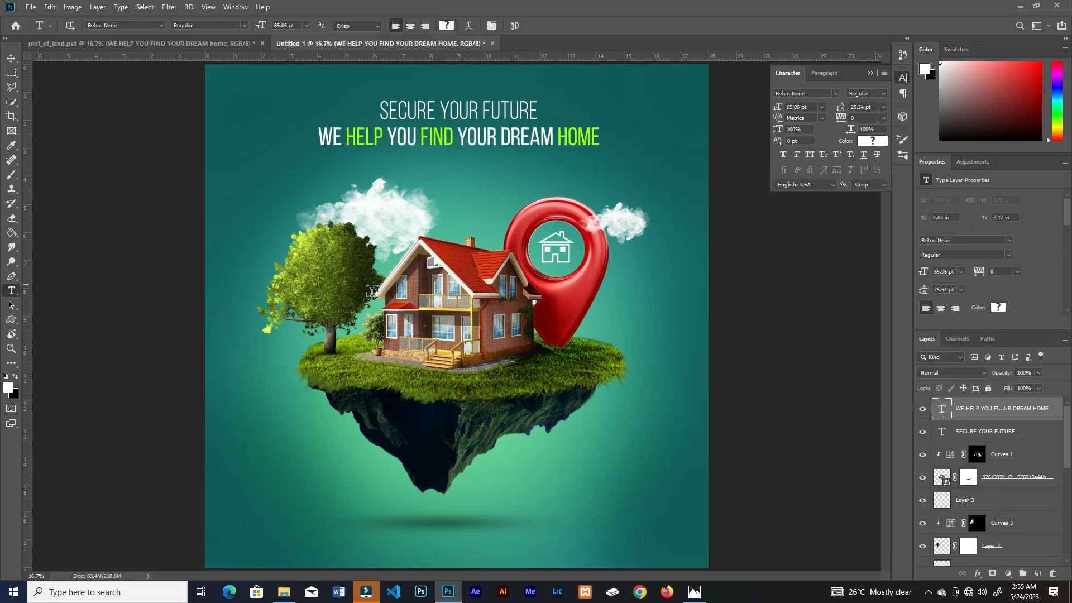
key("v")
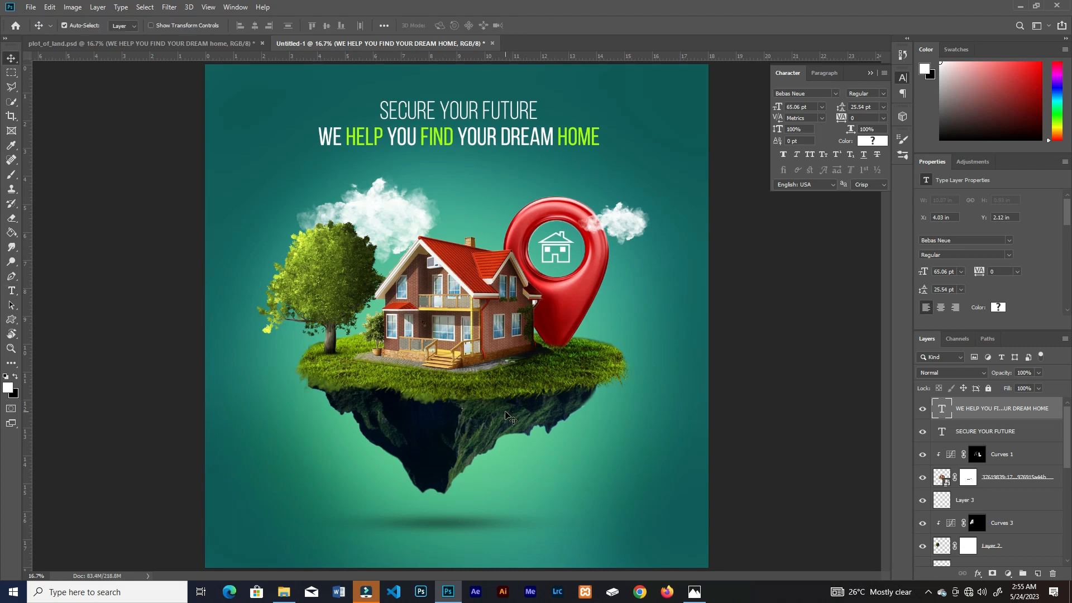
Step: Create a white six-sided polygon shape, 100 px by 100 px, with the Polygon tool
key("ctrl+plus")
left_click_drag(567, 446, 570, 170)
right_click(16, 322)
left_click(49, 351)
left_click(532, 173)
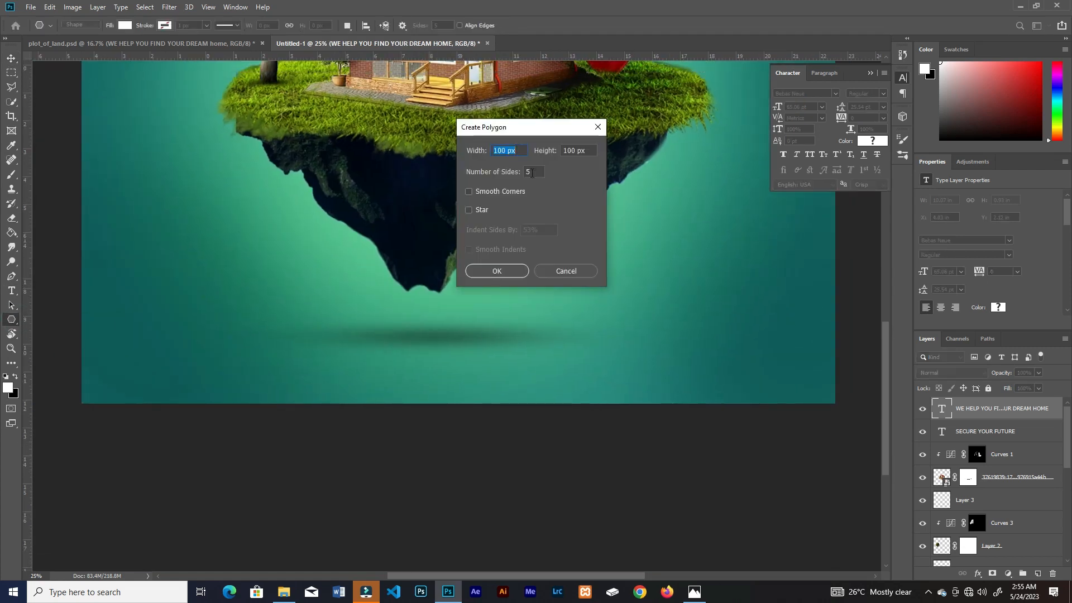
double_click(532, 173)
type("6")
left_click(497, 270)
Step: Resize the hexagon and position it near the poster's lower-left edge
key("ctrl+t")
left_click_drag(480, 293, 242, 344)
key("ctrl+t")
left_click_drag(271, 296, 251, 315)
left_click(536, 26)
left_click_drag(194, 357, 161, 358)
key("ctrl+t")
key("Return")
Step: Draw a thin white rectangle bar running from the poster's left edge to the hexagon's middle
right_click(12, 320)
left_click(49, 320)
mouse_move(61, 347)
left_mouse_down()
mouse_move(140, 364)
mouse_move(101, 356)
left_mouse_up()
key("ctrl+t")
key("Return")
Step: Duplicate the bar and hexagon to the lower-right corner, mirrored so the bar meets the poster's right edge
key("v")
mouse_move(108, 361)
left_mouse_down()
mouse_move(779, 366)
mouse_move(749, 360)
mouse_move(771, 360)
left_mouse_up()
left_click(159, 354, "shift")
key("ctrl+j")
key("ctrl+t")
right_click(162, 356)
left_click(201, 488)
left_click(466, 25)
left_click(789, 356)
left_click(111, 356)
left_click(793, 355)
left_click(760, 360, "shift")
left_click(153, 222)
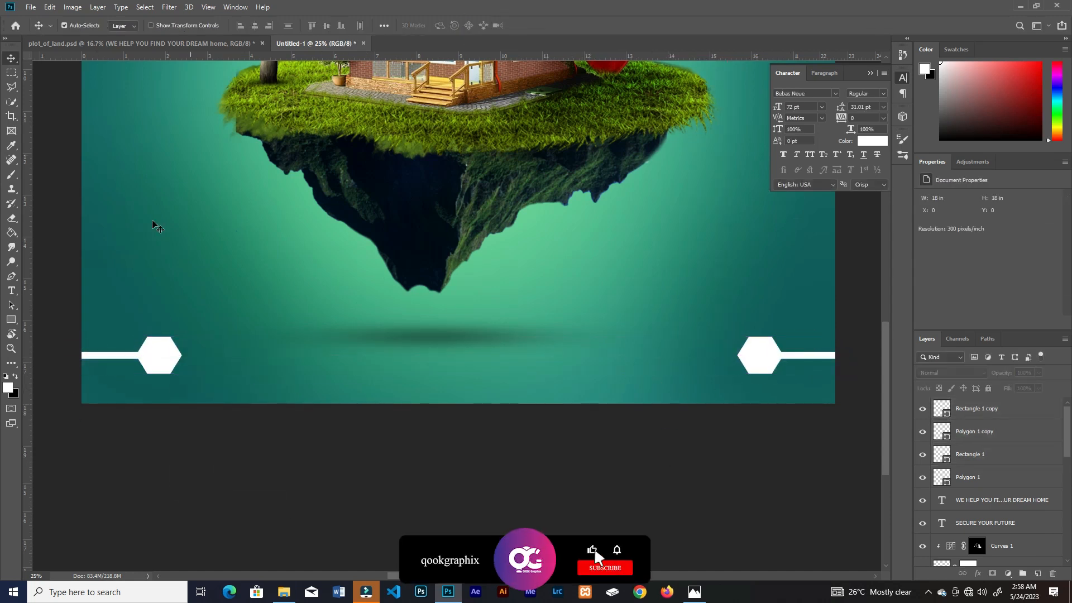
Step: Add a globe custom shape filled with teal and scale it down to fit inside the lower-left hexagon
right_click(12, 320)
left_click(55, 373)
left_click(441, 25)
left_click(563, 282)
left_click(130, 26)
mouse_move(538, 361)
left_mouse_down()
mouse_move(560, 382)
mouse_move(254, 372)
mouse_move(159, 356)
left_mouse_up()
left_click(178, 47)
left_click(874, 268)
left_click(1030, 209)
key("ctrl+t")
left_click_drag(180, 375, 174, 370)
key("Return")
Step: Add a teal telephone custom shape and scale it to fit inside the lower-right hexagon
left_click(12, 320)
left_click(441, 25)
mouse_move(661, 328)
left_mouse_down()
mouse_move(698, 365)
mouse_move(760, 357)
left_mouse_up()
key("v")
key("ctrl+t")
left_click_drag(776, 374, 772, 369)
left_click(534, 26)
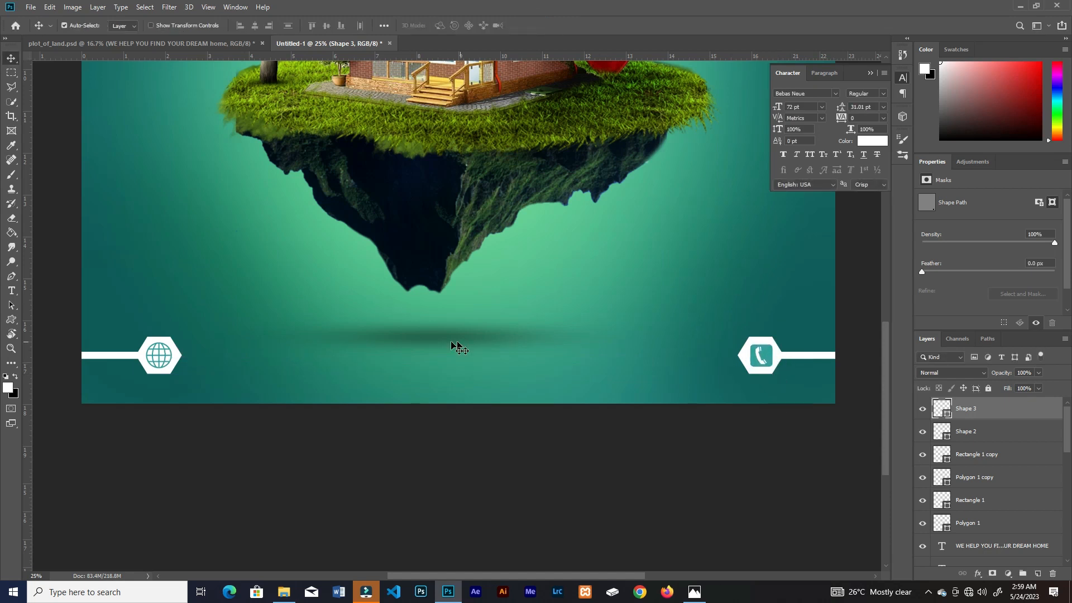
key("t")
left_click(208, 355)
type("www.website.com")
key("ctrl+Return")
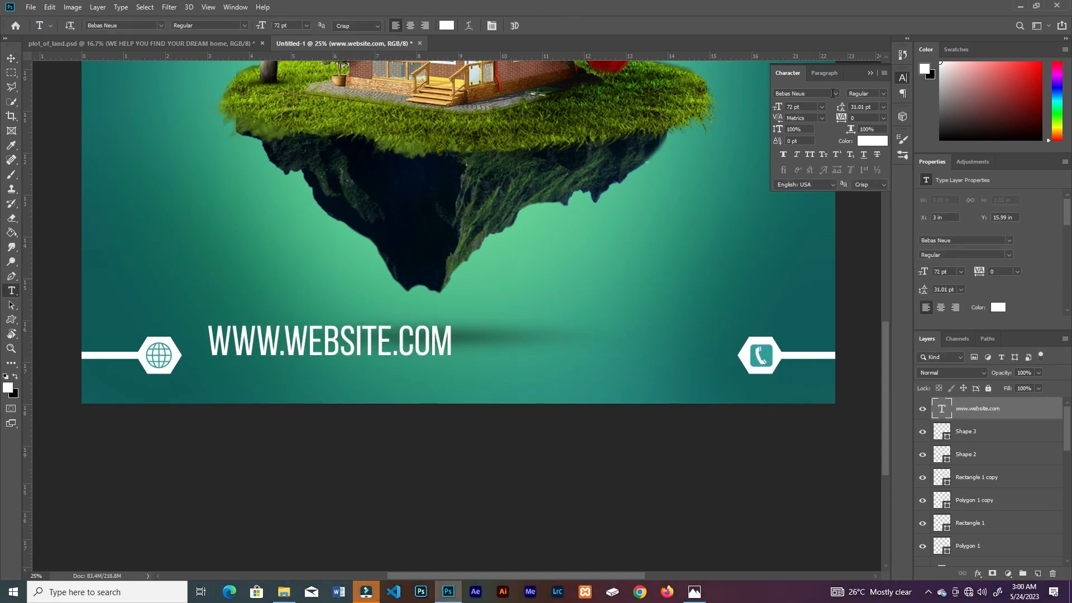
left_click(835, 94)
left_click(826, 240)
left_click(884, 94)
left_click(883, 203)
left_click(883, 93)
left_click(882, 194)
Step: Scale the website text down to 47.59 pt and place it just beside the globe hexagon
key("ctrl+t")
left_click_drag(496, 319, 397, 336)
left_click_drag(306, 352, 230, 370)
key("Return")
Step: Align the lower-left bar, hexagon and globe icon vertically with the website text
left_click(114, 355)
left_click(144, 356, "shift")
left_click(159, 356, "shift")
left_click(390, 423)
Step: Duplicate the website text beside the phone hexagon and move the phone icon, hexagon and bar down 0.363 in to its line
left_click_drag(376, 370, 716, 370, "alt")
left_click(800, 356)
left_click(777, 355, "shift")
left_click_drag(769, 352, 770, 367, "shift")
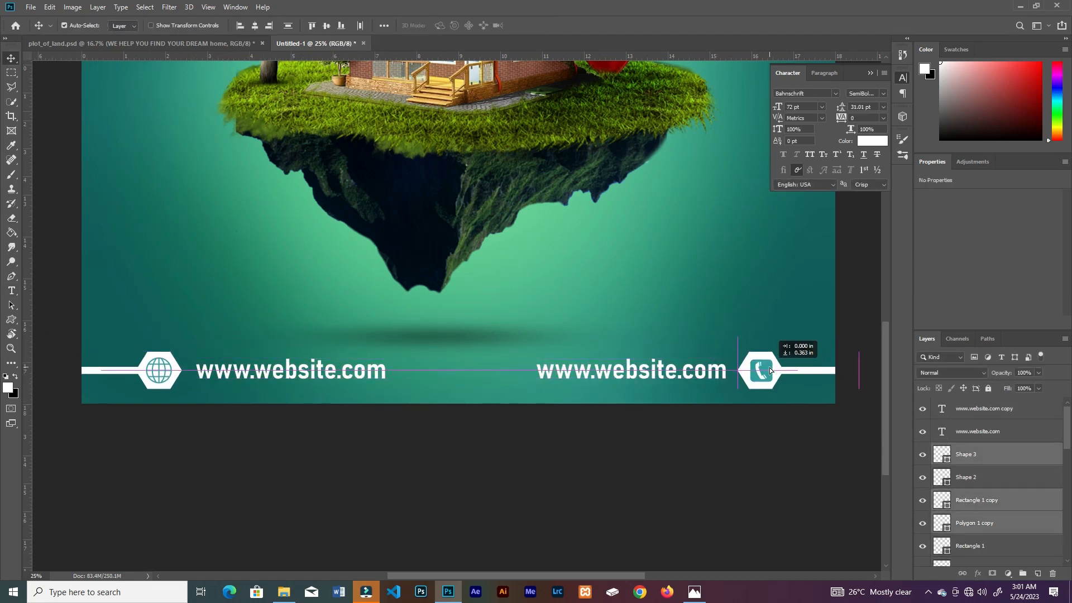
Step: Replace the duplicated website text with the contact phone number and move it closer to the phone hexagon
double_click(631, 370)
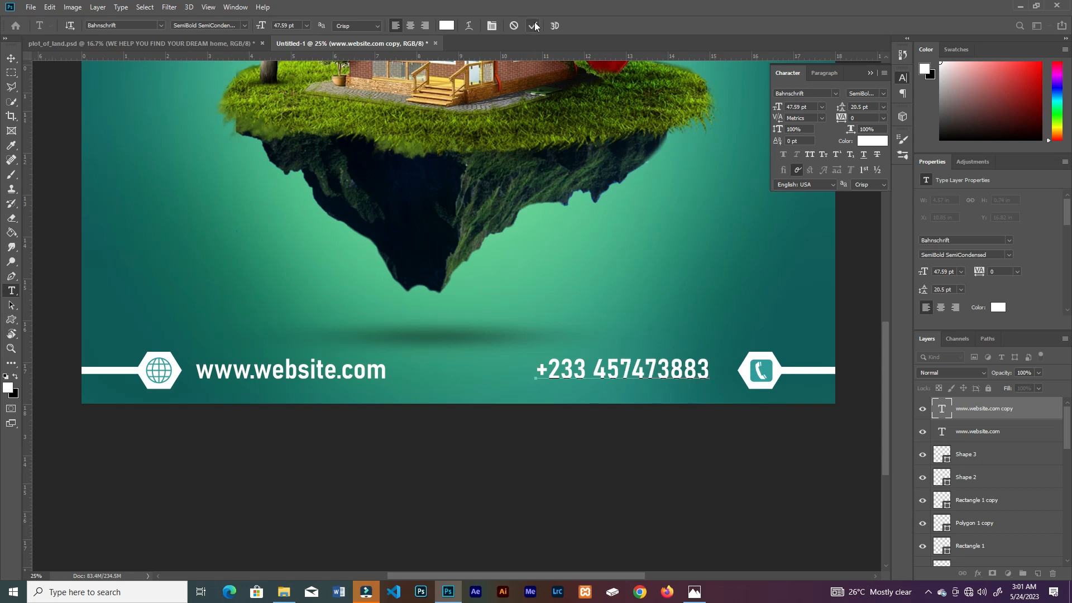
left_click(535, 27)
key("v")
left_click_drag(670, 373, 691, 372)
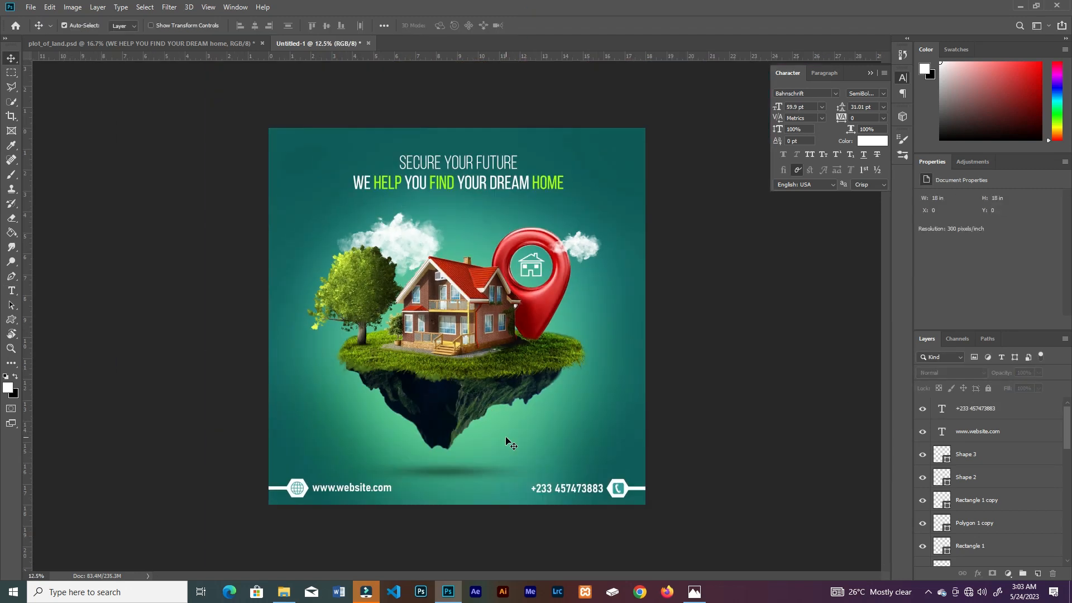
Step: Draw a scalloped badge custom shape below the island's right side and fill it with the lime green a4ff00 of HOME
key("ctrl+plus")
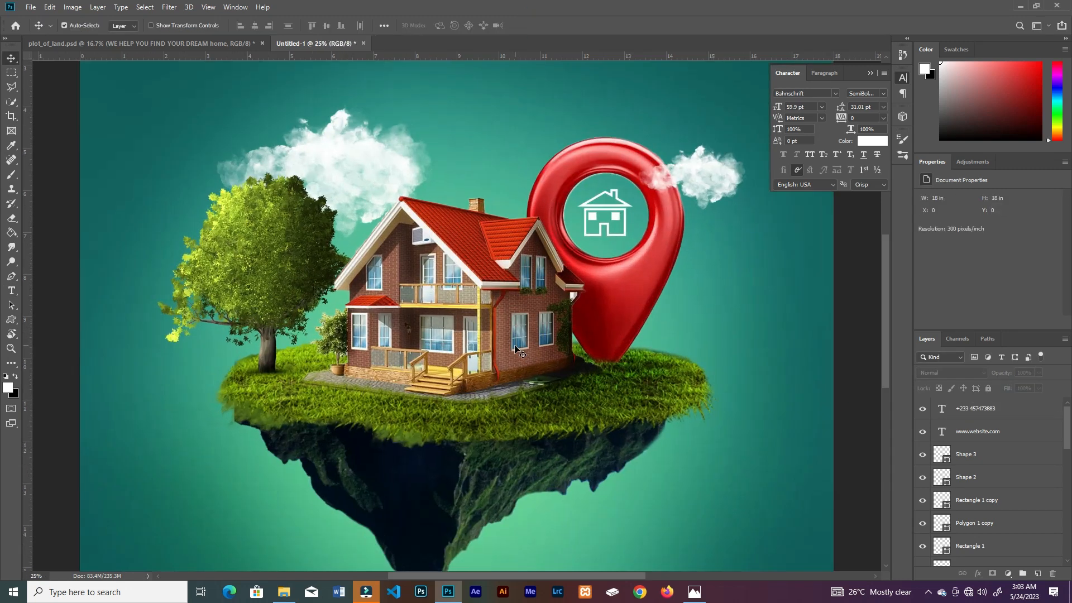
key("ctrl+minus")
left_click(11, 320)
left_click(453, 26)
left_click(329, 192)
left_click(677, 30)
mouse_move(538, 384)
left_mouse_down()
mouse_move(648, 476)
mouse_move(628, 478)
left_mouse_up()
left_click(125, 26)
left_click(177, 47)
left_click(574, 292)
left_click(581, 137)
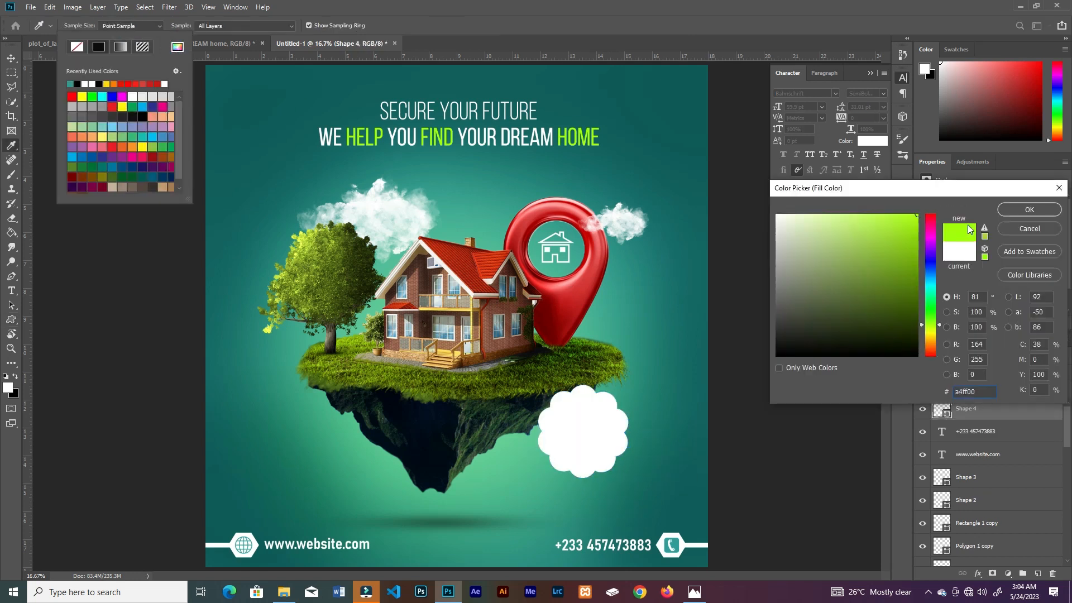
left_click(1029, 209)
Step: Try a different swatch fill on the badge, undo it and reapply the lime green fill
left_click(72, 97)
left_click(55, 106)
key("ctrl+z")
key("ctrl+z")
left_click(125, 25)
left_click(77, 85)
Step: Scale the badge down and place it below the island's right edge, just above the phone number
left_click(12, 58)
left_click_drag(599, 414, 622, 433)
key("ctrl+t")
left_click_drag(650, 405, 632, 427)
left_click_drag(598, 463, 600, 471)
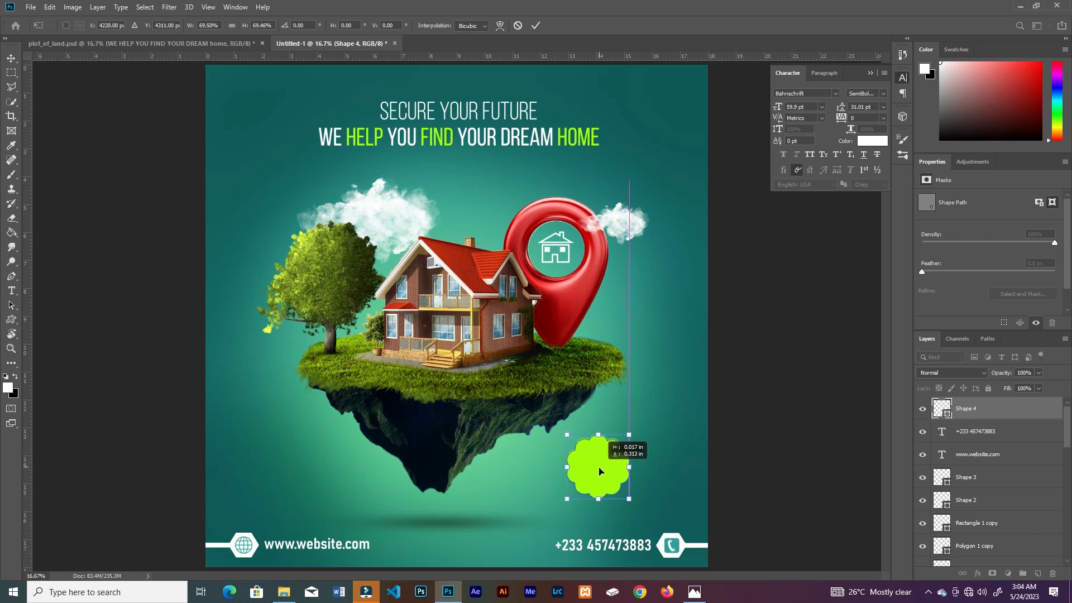
key("Return")
key("ctrl+t")
left_click_drag(565, 502, 553, 513)
left_click(467, 27)
left_click(515, 533)
Step: Add the white text STARTS in 72 pt Bebas Neue across the badge's upper part and bring it to the front
key("t")
left_click(582, 465)
key("BackSpace")
type("STARTS")
left_click_drag(641, 440, 595, 462)
key("ctrl+shift+bracketright")
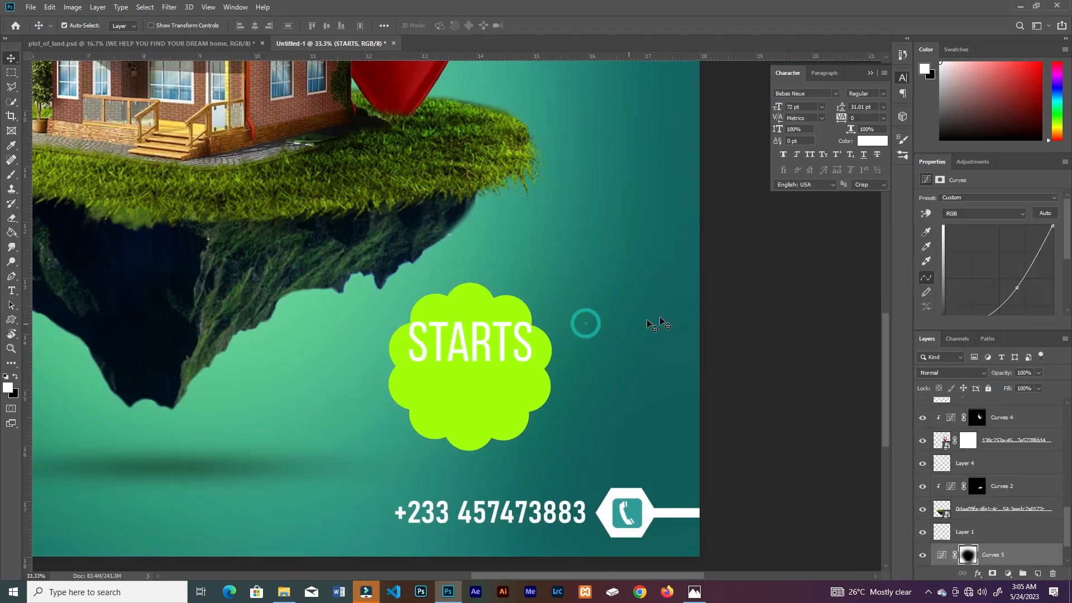
Step: Change the badge's fill to a darker olive green
left_click(486, 390)
left_click(125, 25)
left_click(178, 47)
left_click(918, 259)
left_click(1029, 209)
Step: Set STARTS in Bahnschrift Regular, then shrink it and centre it in the badge's upper half
key("v")
left_click(470, 341)
left_click(883, 94)
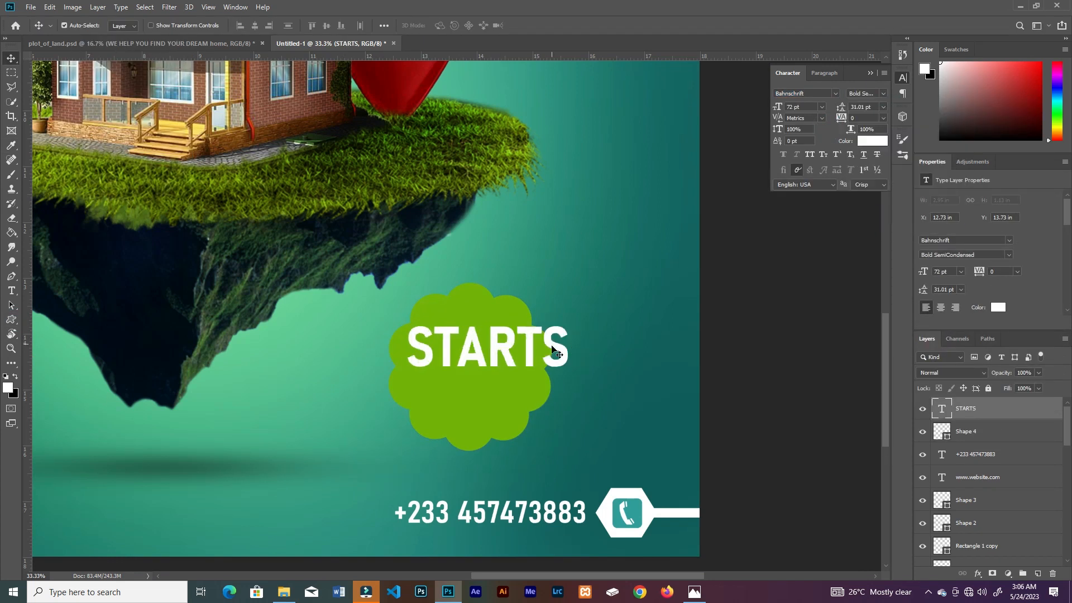
left_click(883, 94)
left_click(882, 121)
key("ctrl+t")
left_click_drag(597, 317, 558, 332)
left_click_drag(505, 350, 474, 343)
key("Return")
Step: Add the price text $2M in white Bahnschrift Bold on the badge below STARTS
key("t")
left_click(448, 397)
type("$2M")
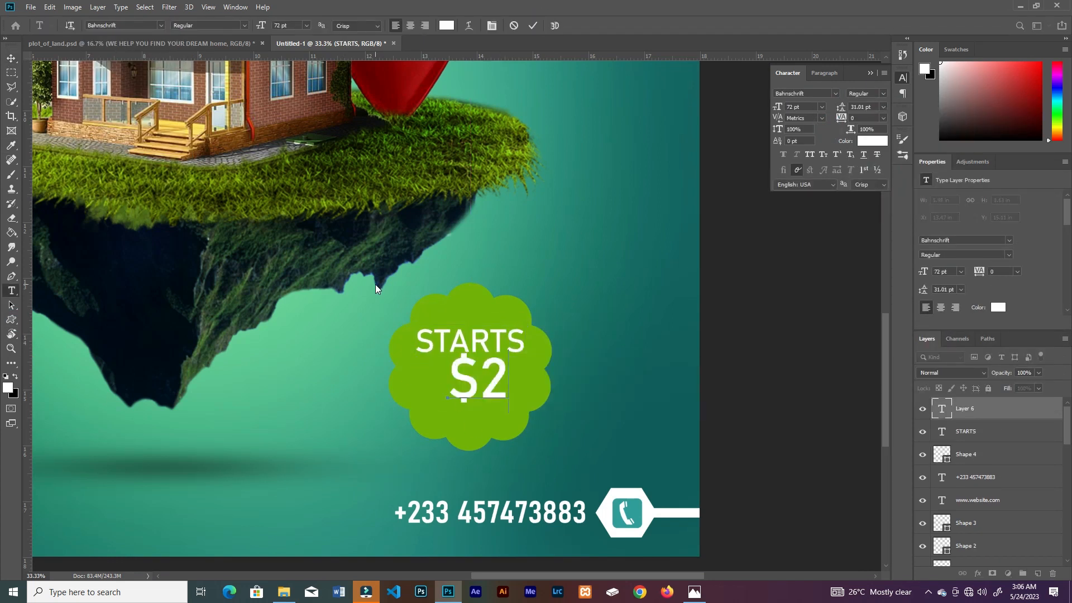
left_click(12, 58)
left_click_drag(533, 378, 505, 383)
Step: Scale STARTS down to 35.37 pt, about 1.7 in wide, so it sits neatly above $2M
key("ctrl+minus")
key("ctrl+minus")
key("ctrl+plus")
left_click_drag(524, 437, 354, 292)
left_click(492, 386)
key("ctrl+t")
left_click_drag(532, 375, 527, 378)
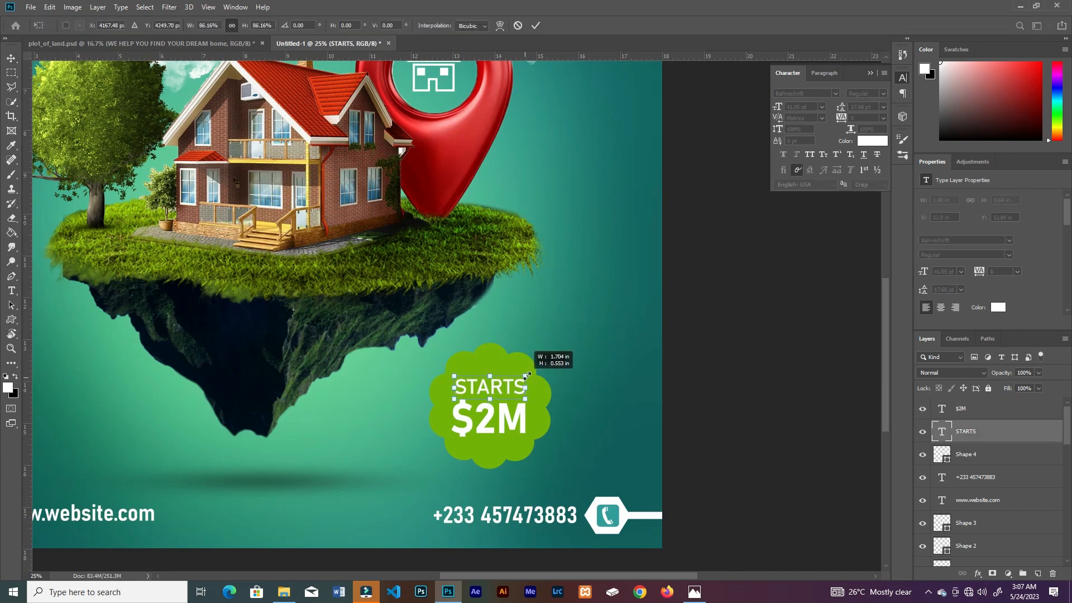
key("Return")
key("ctrl+minus")
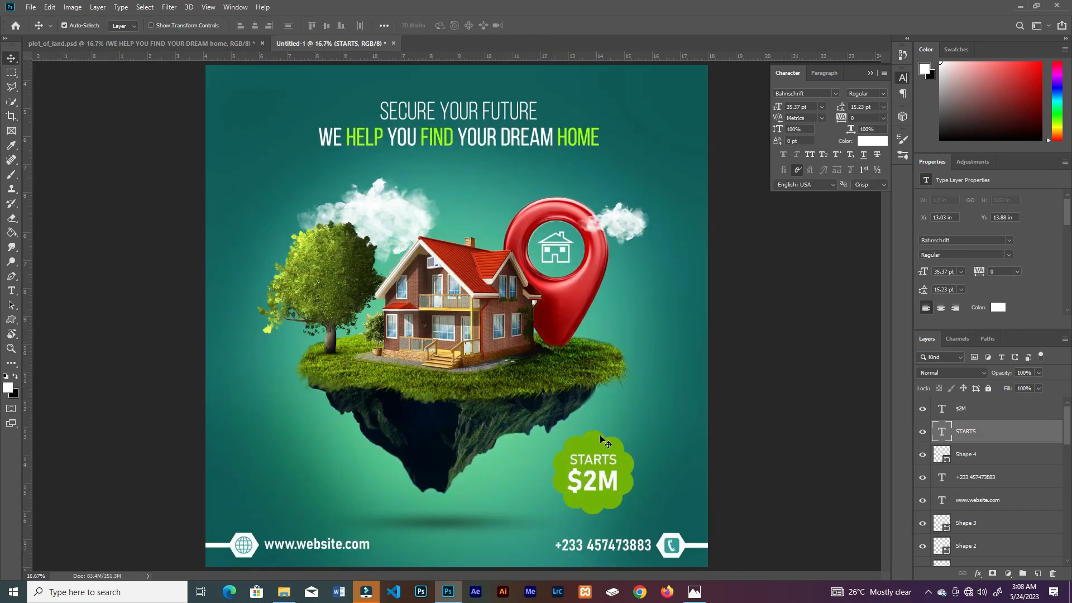
Step: Duplicate the badge, fill the copy white and place it slightly offset behind the green badge
left_click(617, 448)
key("ctrl+j")
left_click(11, 320)
left_click(109, 26)
left_click(76, 82)
key("v")
key("ctrl+bracketleft")
Step: Place one teal dot grid beside the rock's lower left and another at the poster's right edge near the headline
key("ctrl+t")
left_click_drag(233, 371, 274, 456)
key("Return")
left_click_drag(708, 150, 712, 149)
left_click(603, 325)
Step: Add a new layer above the $2M text and set its blend mode to Linear Dodge (Add)
scroll(603, 325, "down", 1)
scroll(601, 325, "up", 1)
left_click(1031, 408)
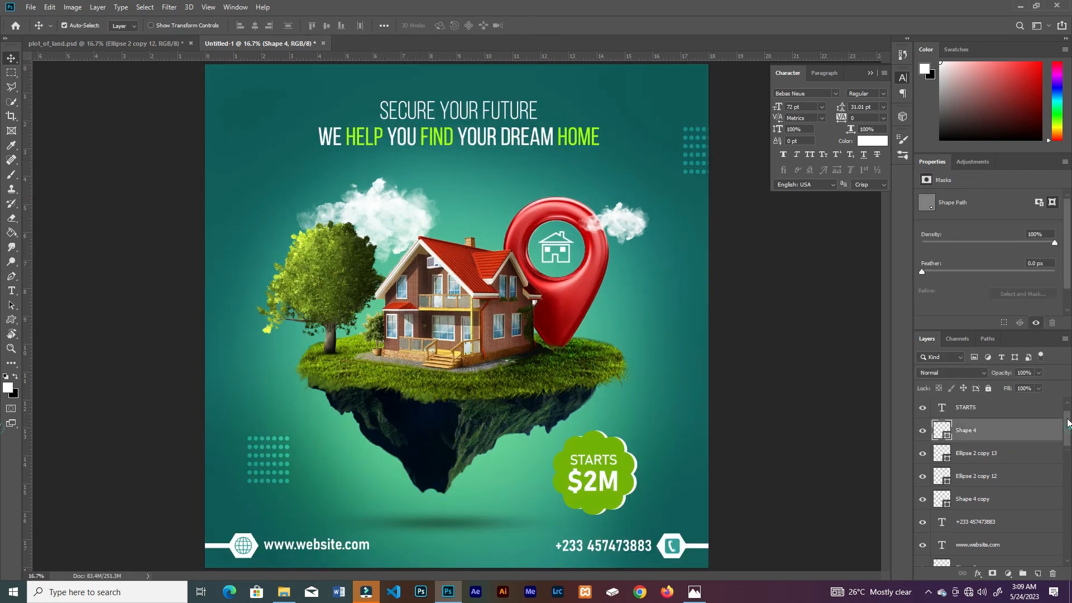
scroll(1023, 547, "up", 2)
left_click(1020, 412)
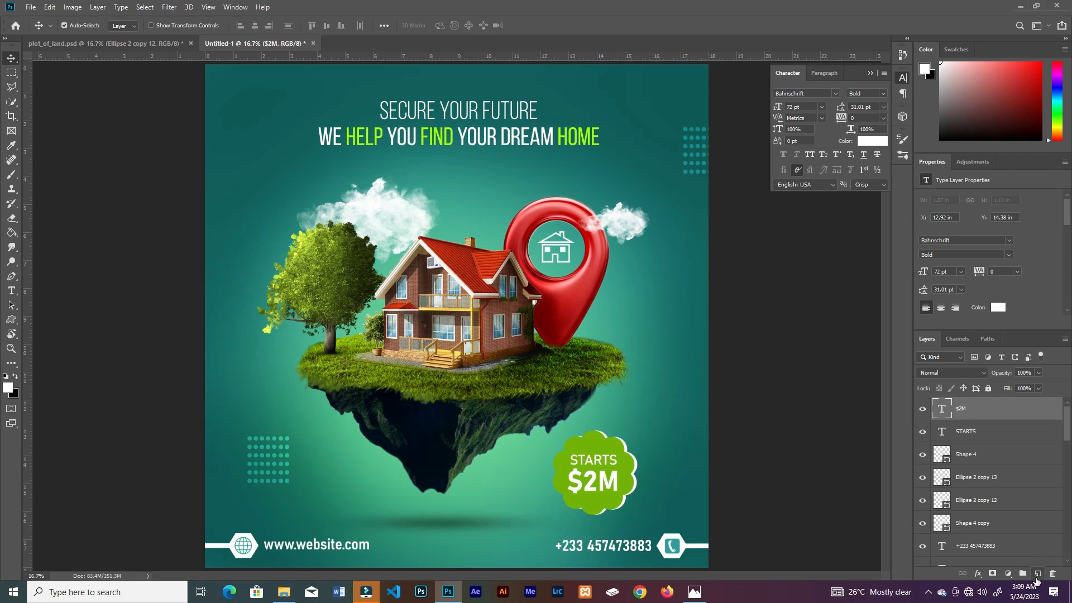
left_click(1037, 574)
key("b")
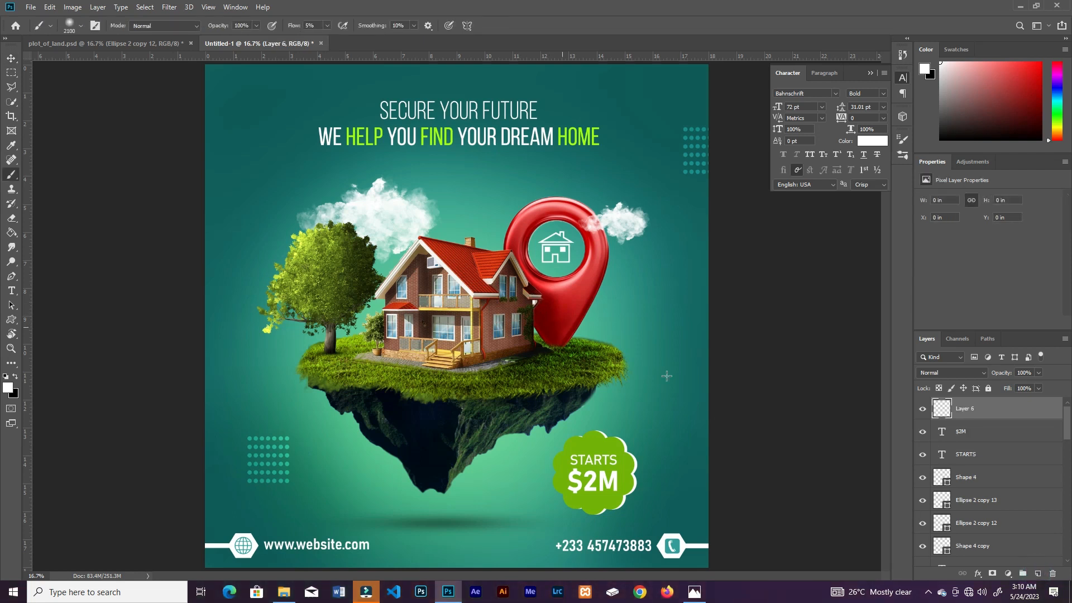
left_click(952, 372)
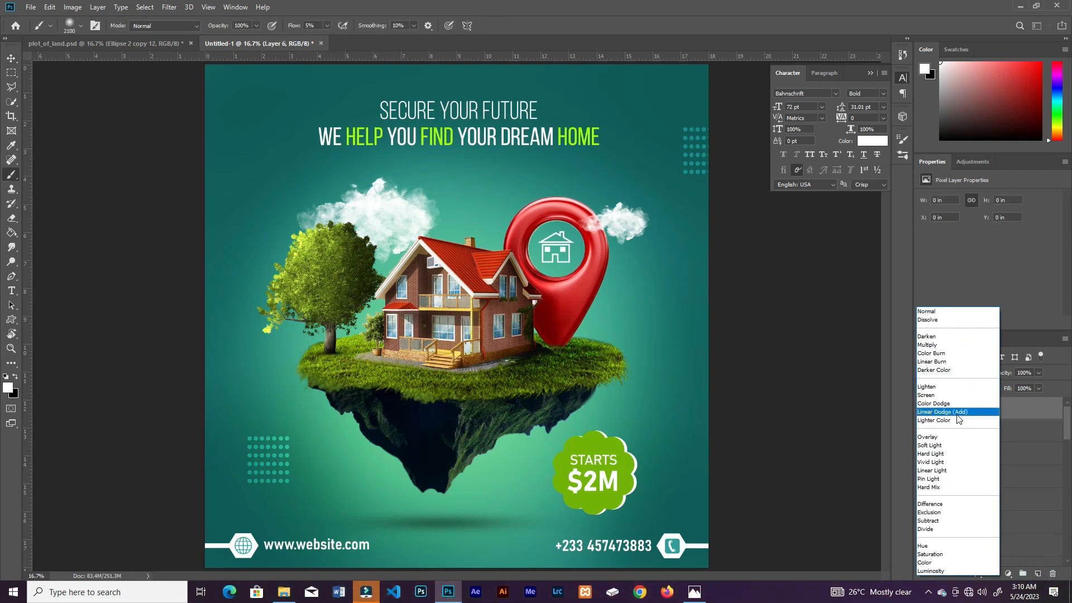
left_click(949, 410)
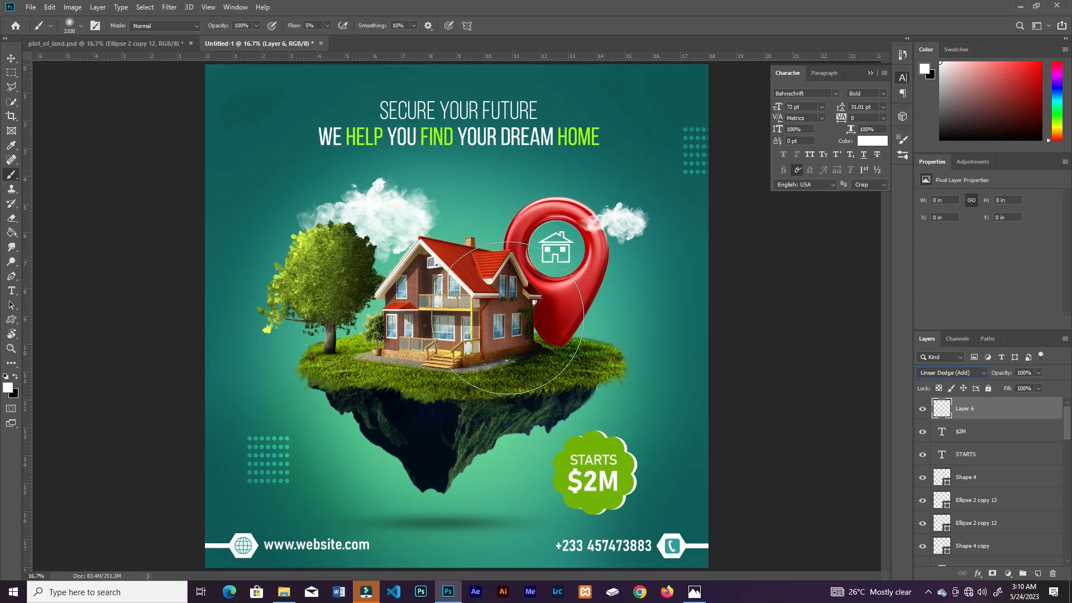
Step: Paint a soft yellow-green glow on the poster's left edge beside the tree, using a large brush of about 2700 px at 100% flow
left_click(329, 22)
left_click_drag(328, 38, 386, 40)
mouse_move(305, 263)
left_mouse_down()
mouse_move(295, 263)
mouse_move(299, 222)
mouse_move(298, 232)
left_mouse_up()
key("bracketright")
key("bracketright")
key("bracketright")
key("bracketright")
key("bracketright")
key("bracketright")
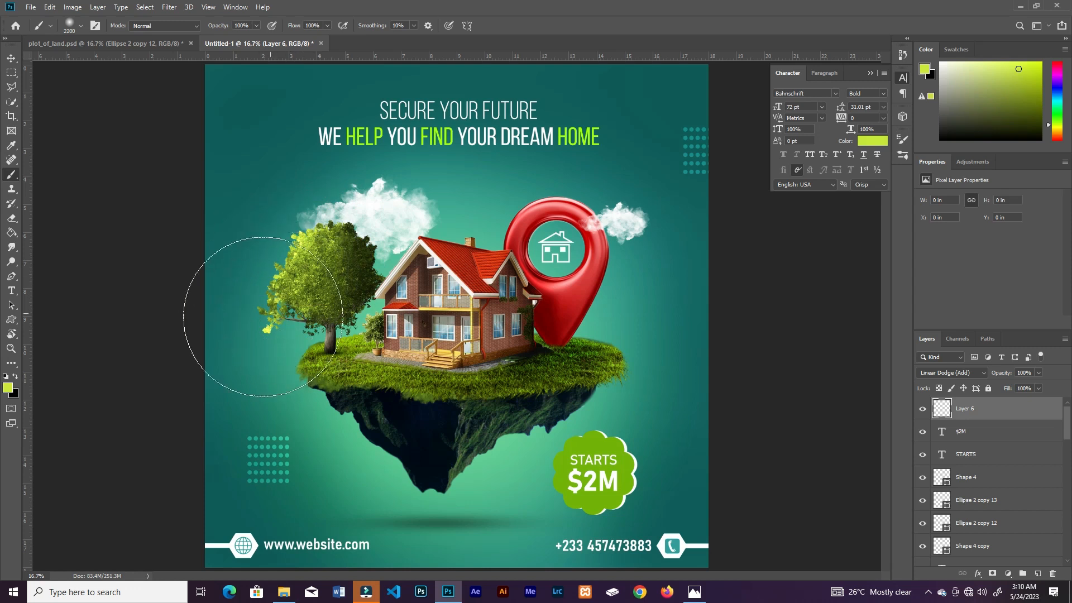
left_click(167, 246)
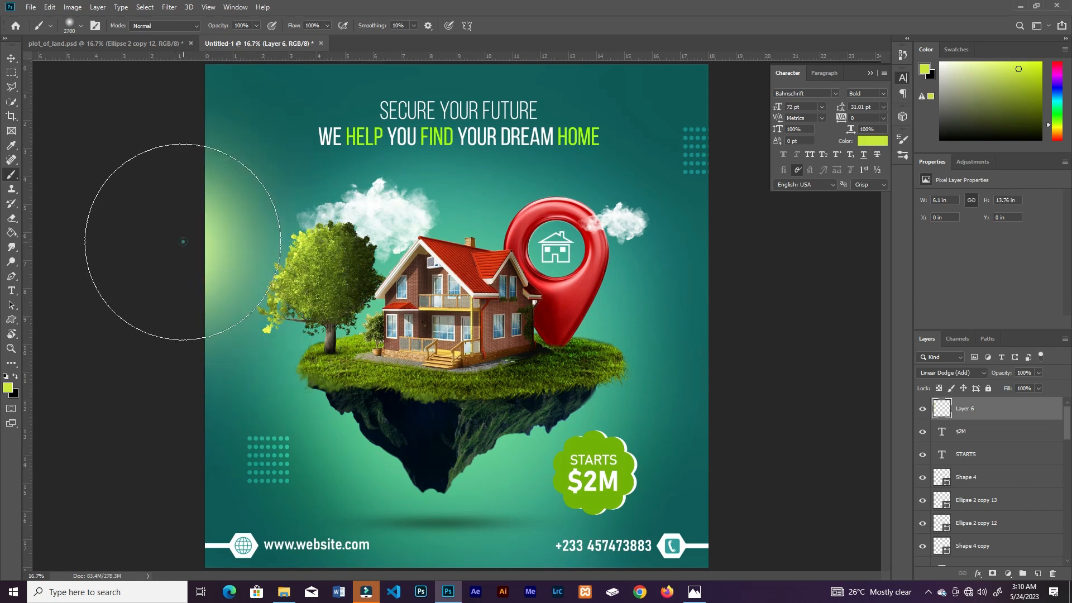
left_click(174, 244)
Step: Reduce the brush to 700 px and 35% flow, and add a faint yellow-green glow over the house icon inside the red pin
key("bracketleft")
key("bracketleft")
key("bracketleft")
key("bracketleft")
key("bracketleft")
key("bracketleft")
key("bracketleft")
key("bracketleft")
key("bracketleft")
key("bracketleft")
key("bracketleft")
key("bracketleft")
key("bracketleft")
key("bracketleft")
key("bracketleft")
key("bracketleft")
key("bracketleft")
key("bracketleft")
key("bracketleft")
key("bracketleft")
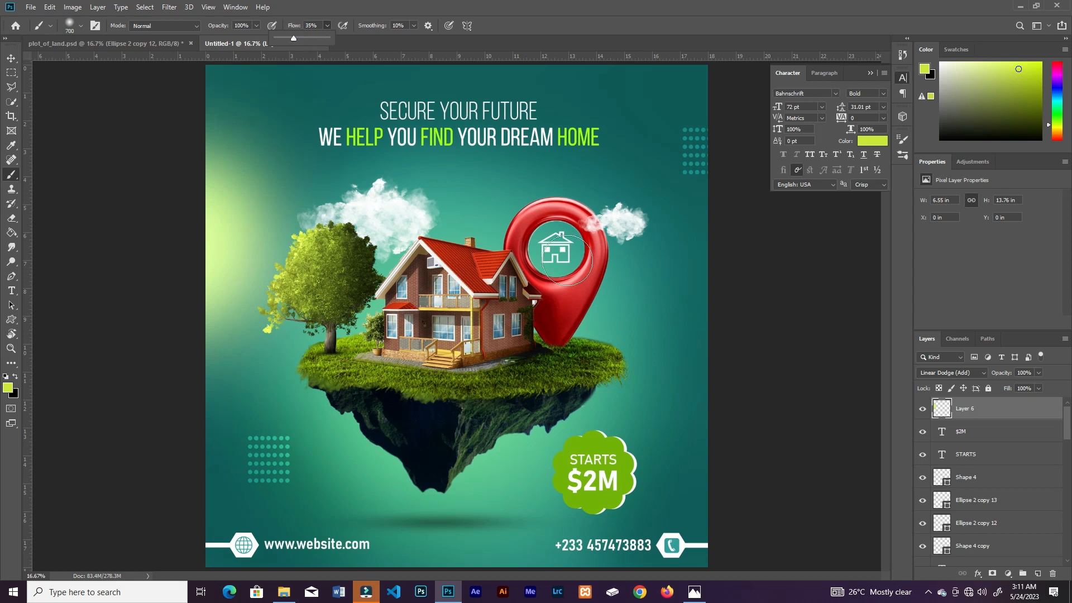
left_click_drag(566, 261, 548, 320)
left_click(556, 250)
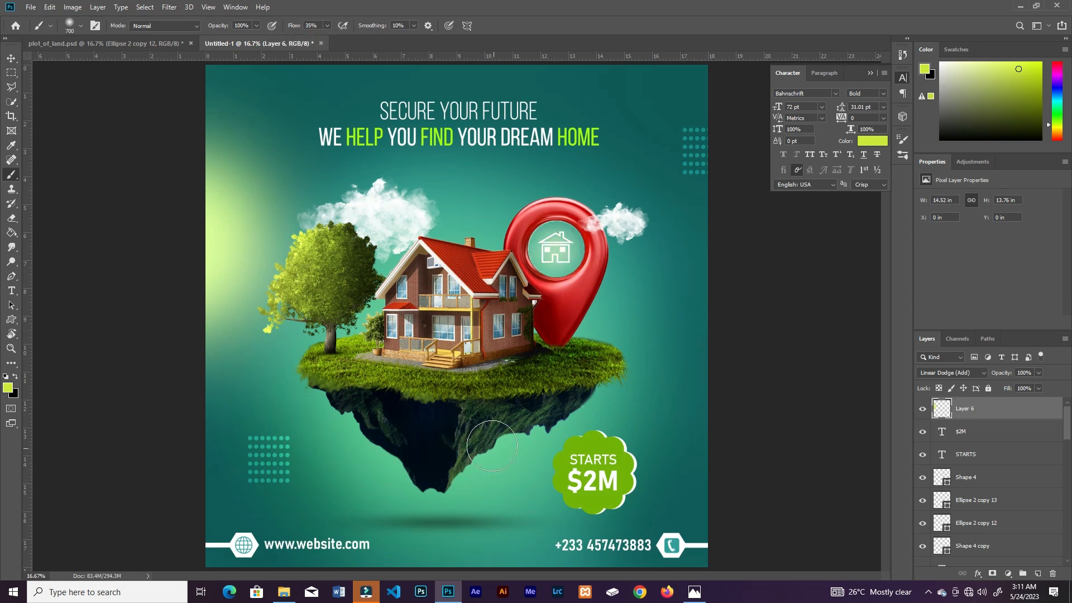